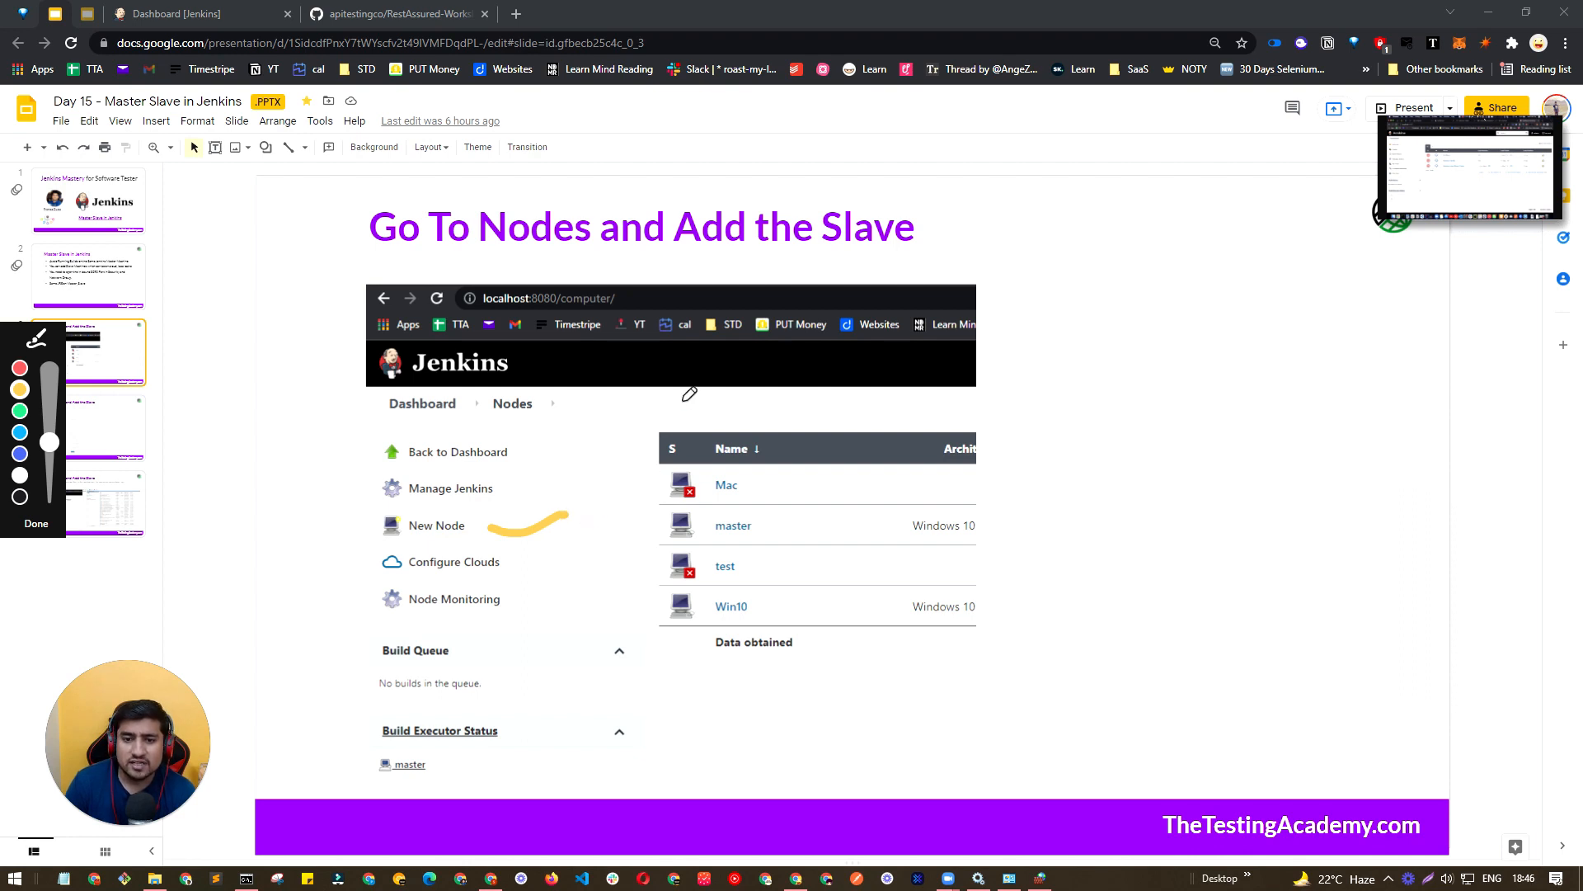
Sketch a slave circle, job labels and connecting arrows over the Jenkins nodes slide, and finish drawing
mouse_move(690, 392)
mouse_down()
mouse_move(753, 403)
mouse_move(683, 418)
mouse_move(949, 353)
mouse_up()
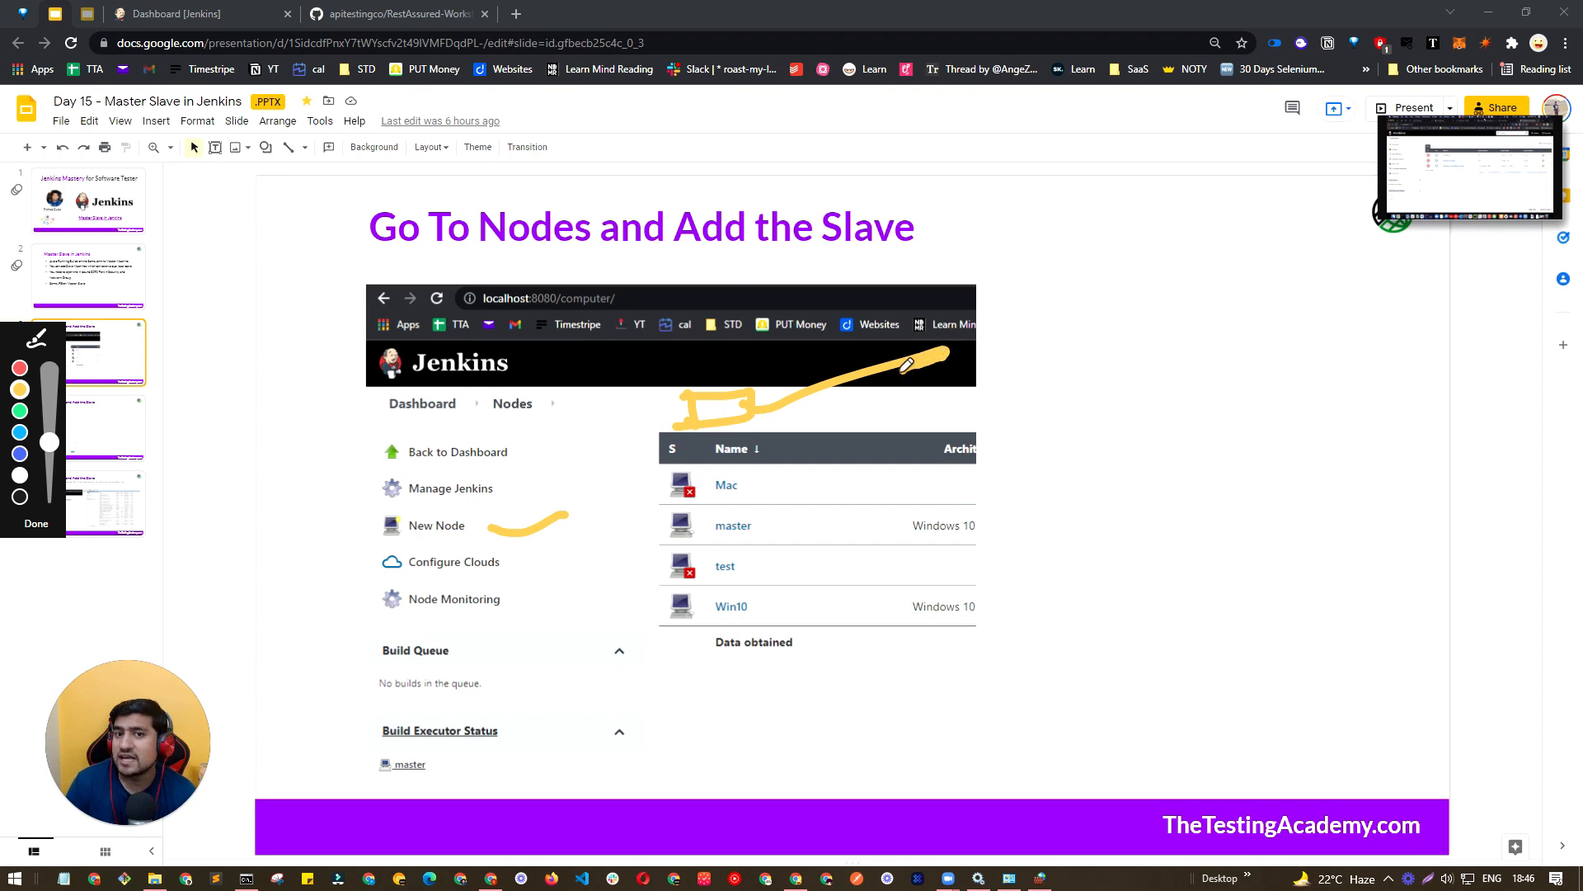
mouse_move(1087, 310)
mouse_down()
mouse_move(1065, 334)
mouse_move(1137, 337)
mouse_move(1130, 283)
mouse_move(1130, 403)
mouse_move(1179, 385)
mouse_up()
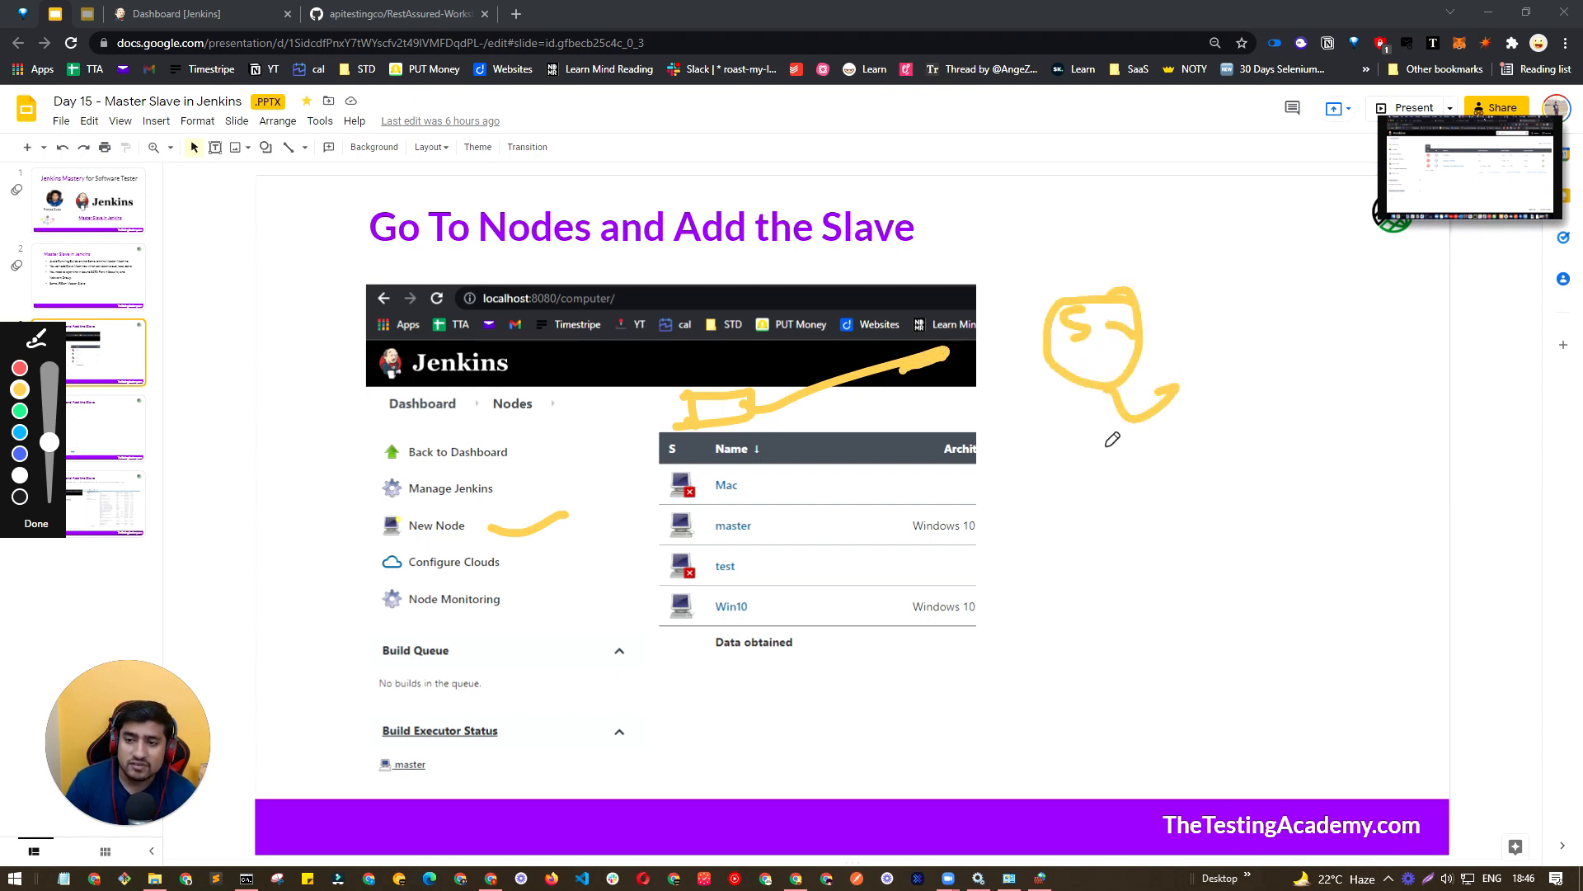
mouse_move(1171, 485)
mouse_down()
mouse_move(1181, 536)
mouse_move(1213, 556)
mouse_move(898, 466)
mouse_move(867, 499)
mouse_move(895, 510)
mouse_up()
mouse_move(711, 510)
mouse_down()
mouse_move(694, 566)
mouse_move(776, 505)
mouse_move(779, 534)
mouse_up()
drag(798, 528, 805, 555)
drag(907, 551, 1117, 499)
drag(796, 497, 1020, 417)
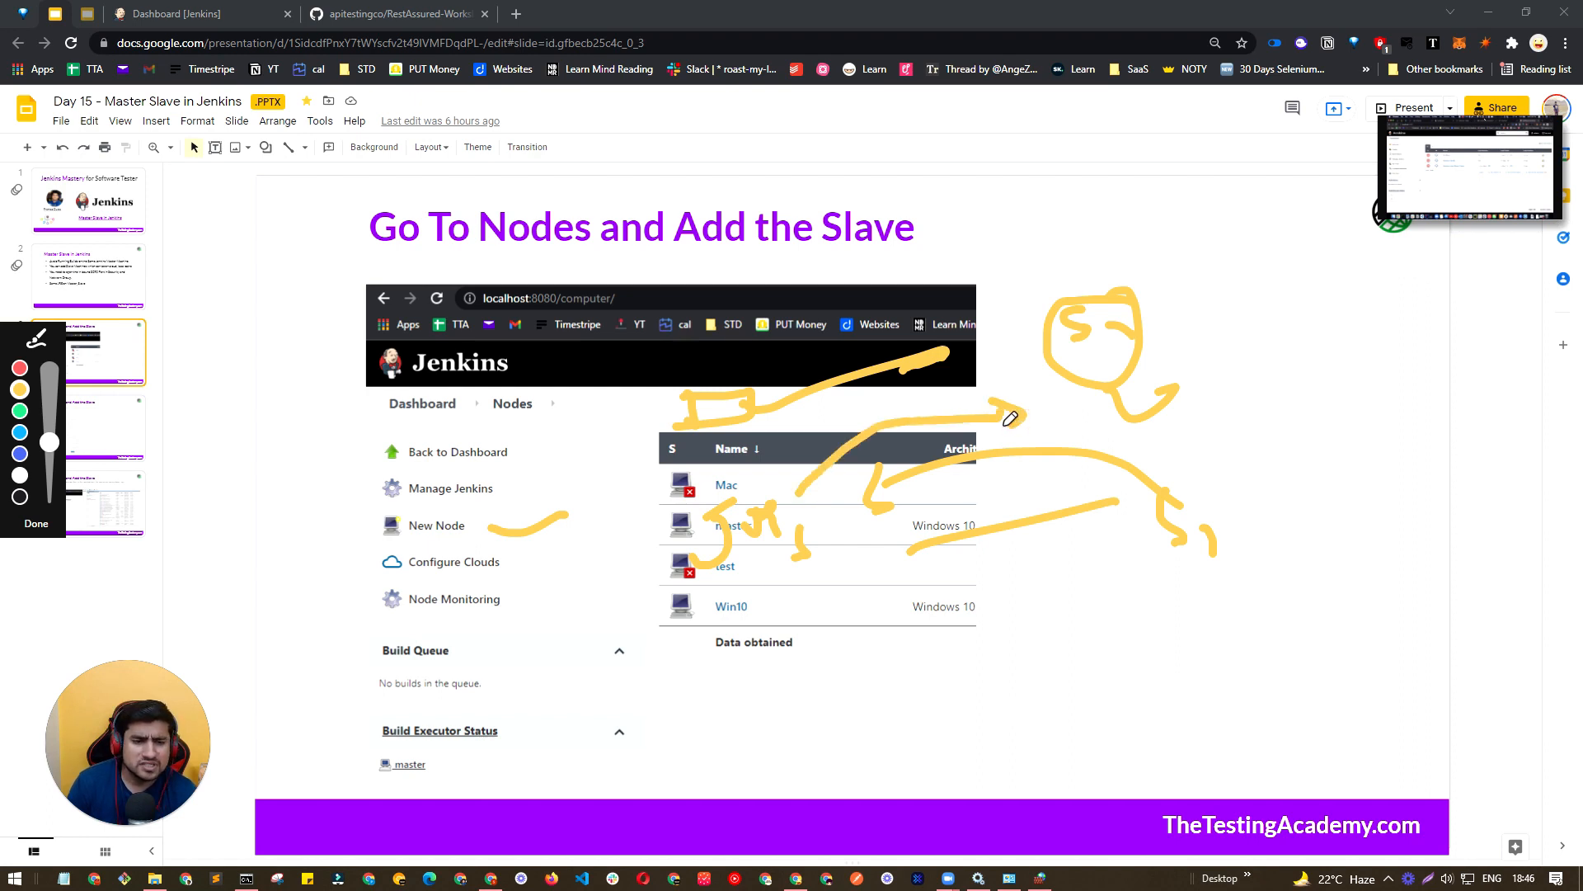
click(38, 524)
Show slide 4 and mark the Win10 node's name, number of executors, remote root directory, label and custom WorkDir path with the pen
click(113, 439)
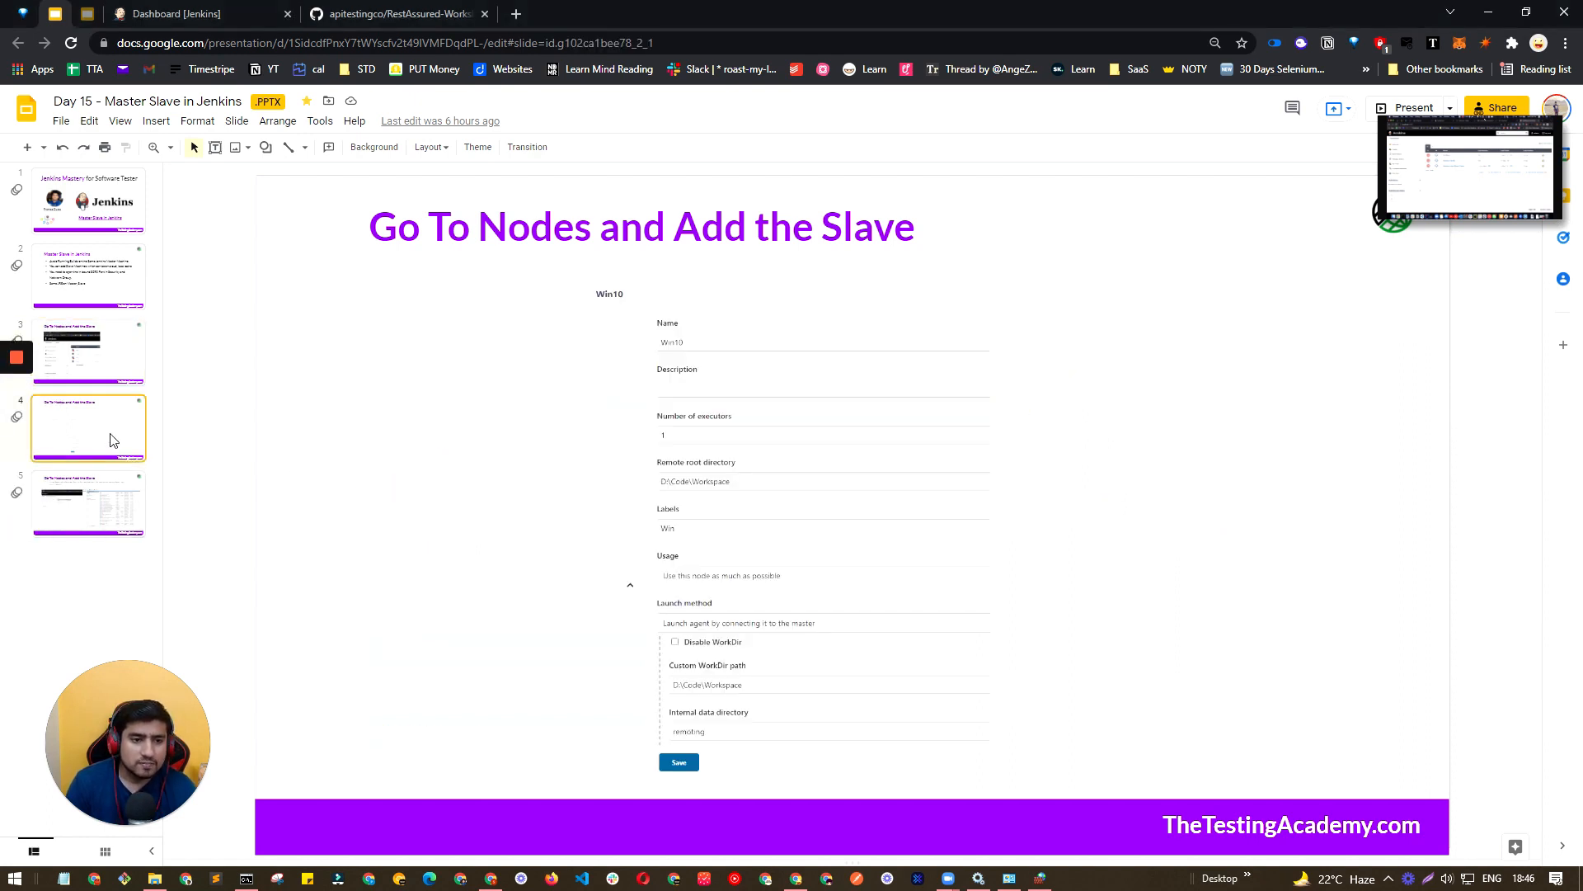
mouse_move(11, 449)
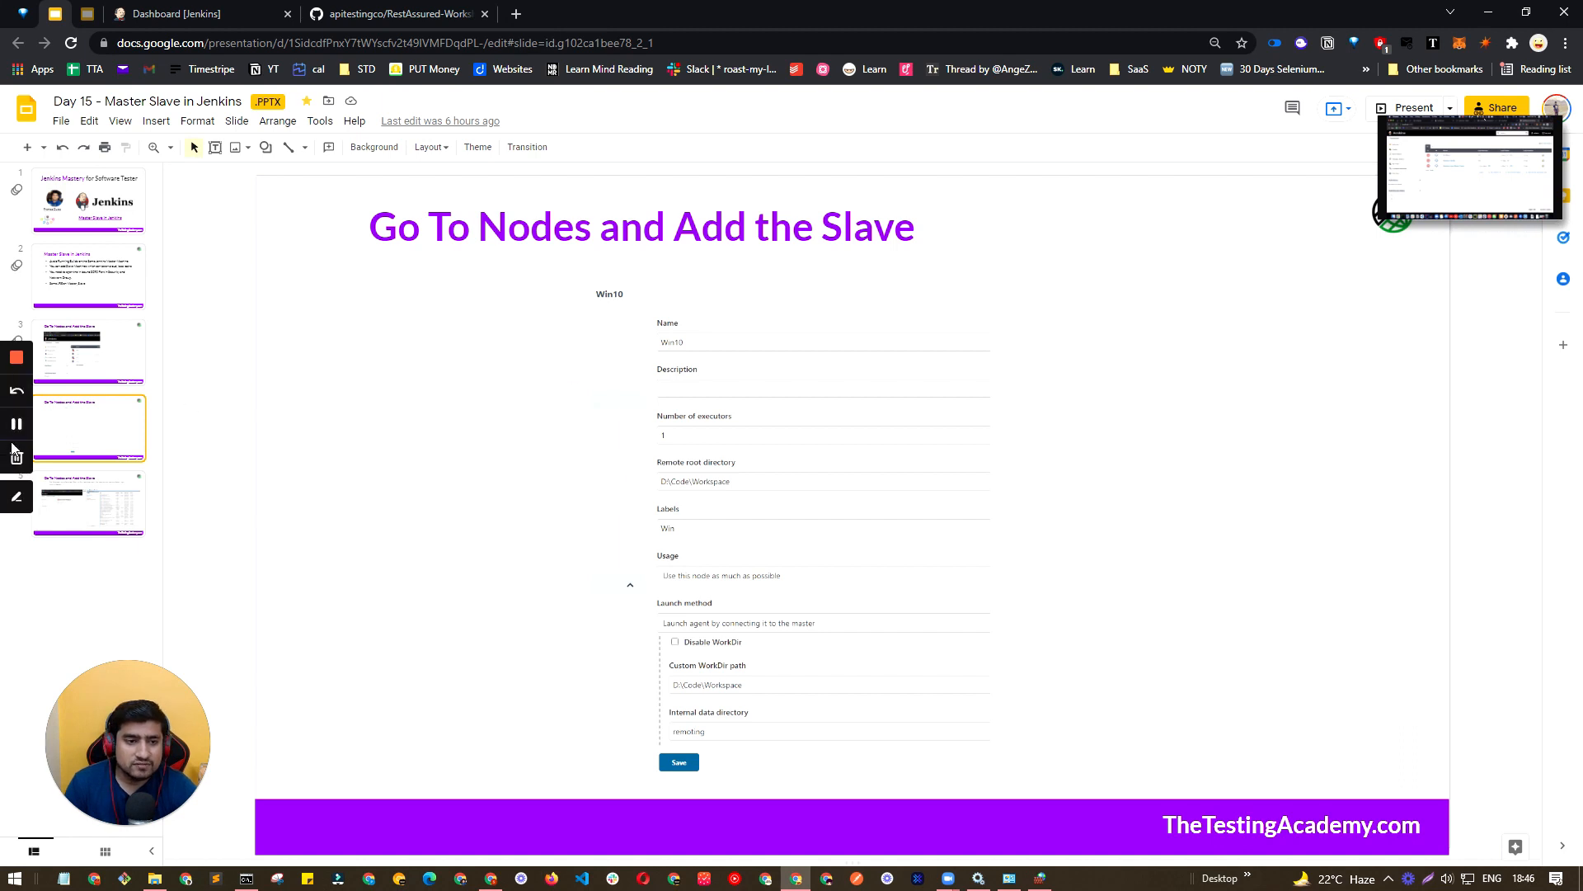
click(20, 495)
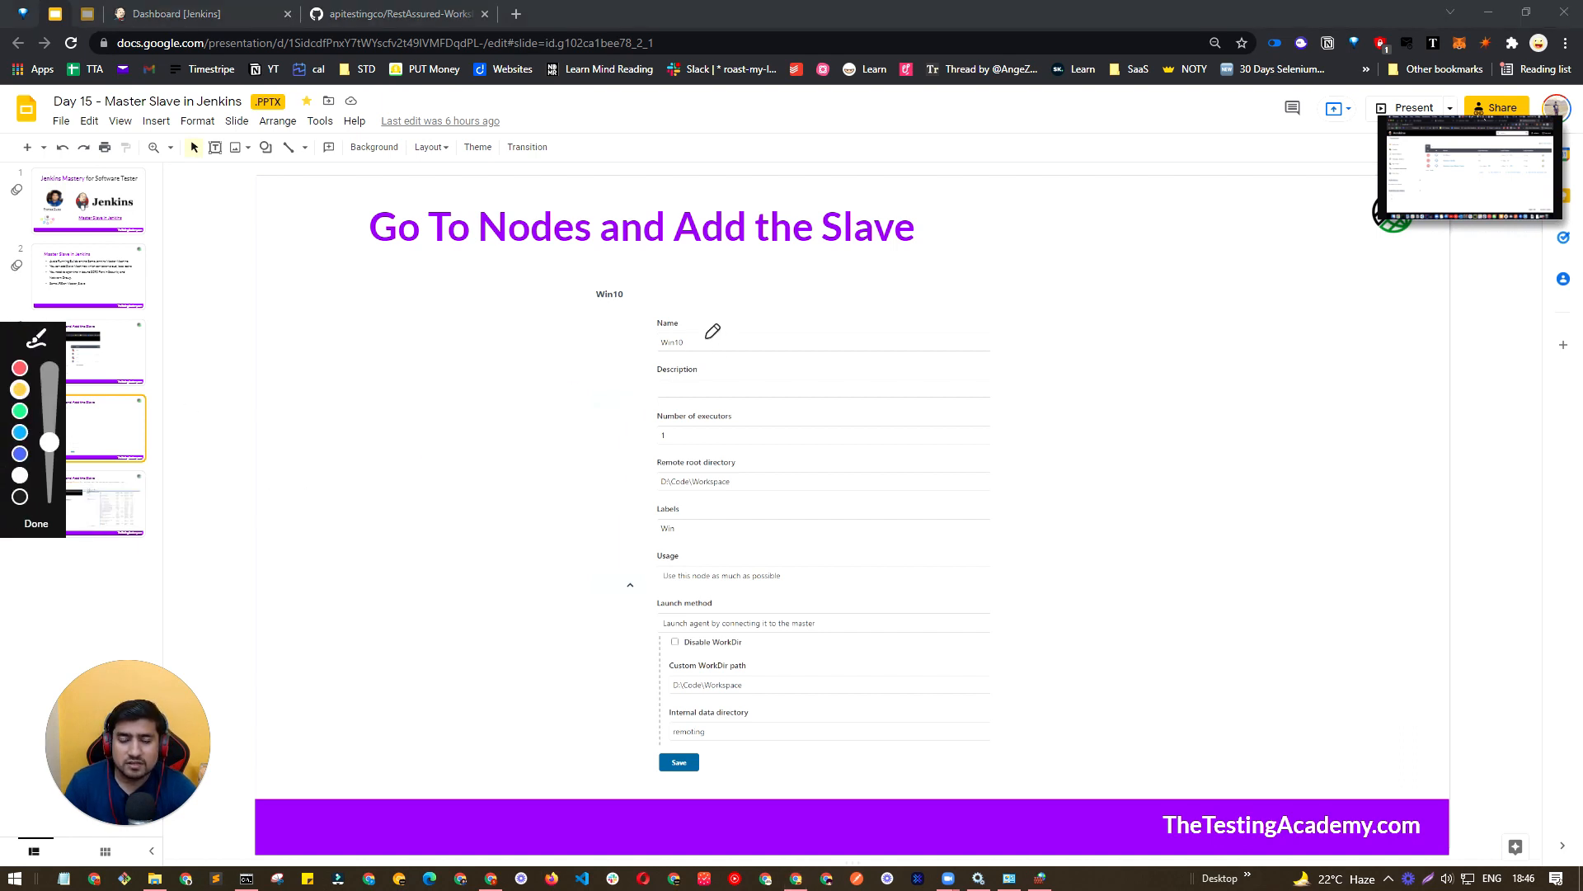
drag(695, 339, 764, 329)
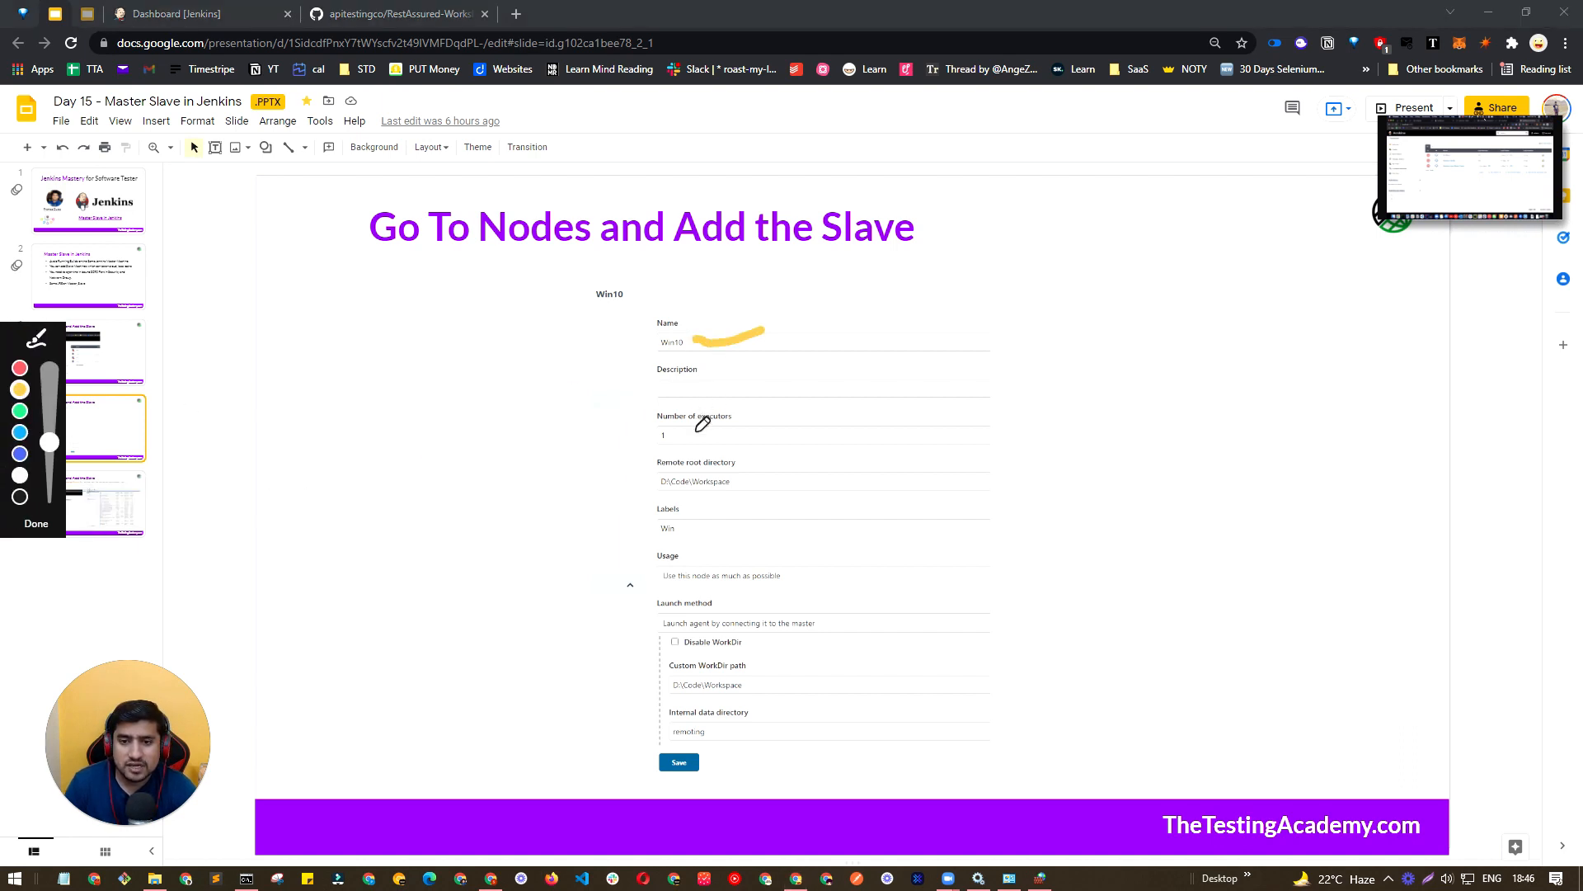
drag(692, 439, 816, 407)
mouse_move(590, 442)
mouse_down()
mouse_move(653, 429)
mouse_move(618, 473)
mouse_up()
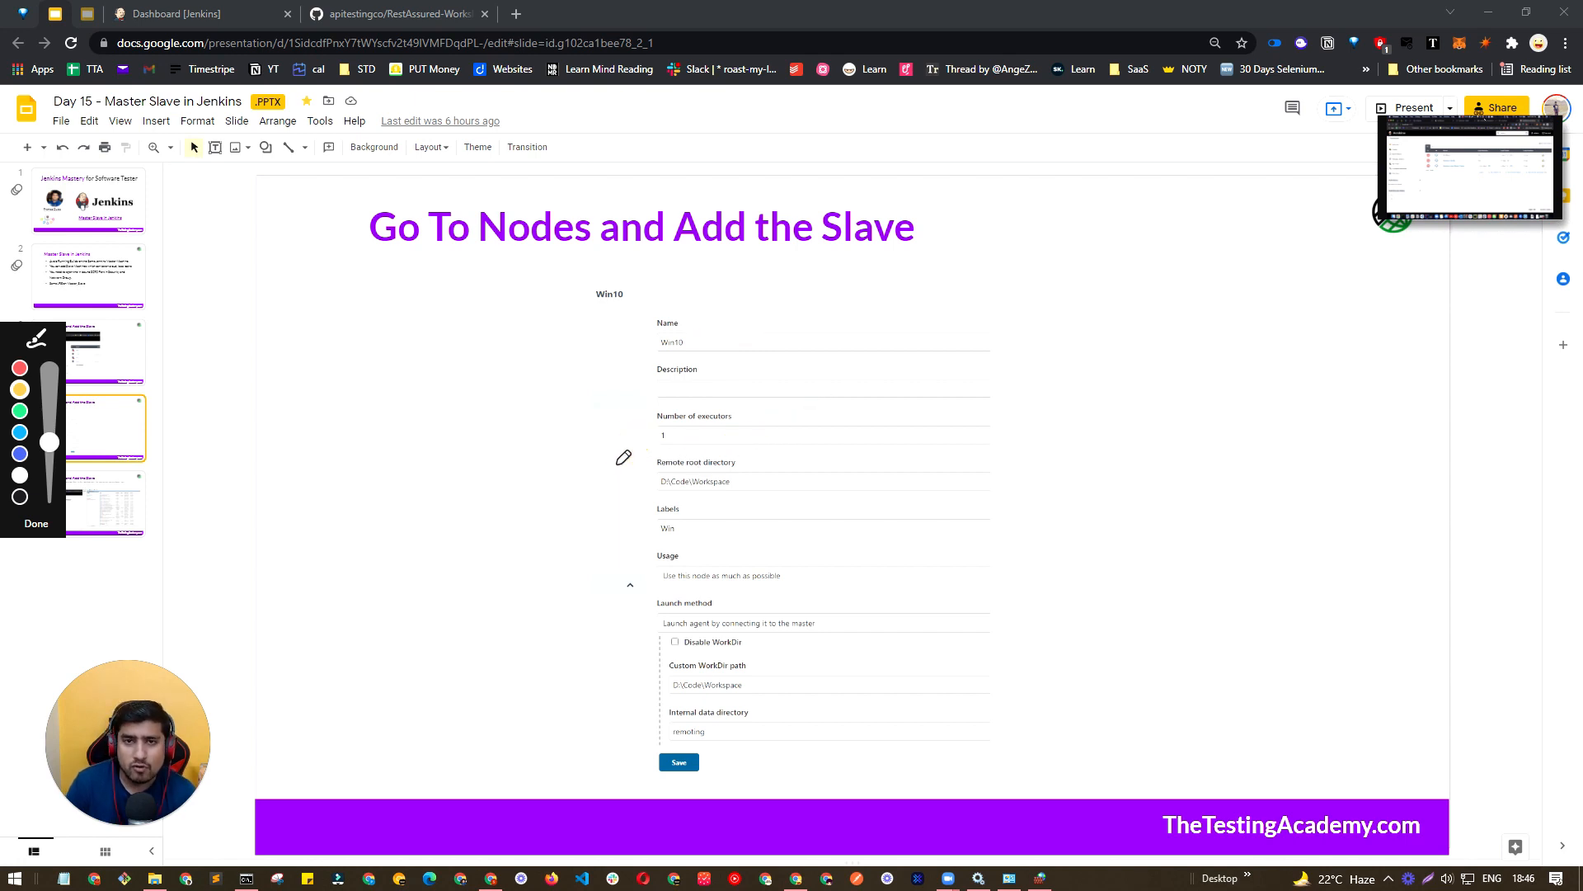
mouse_move(373, 409)
mouse_down()
mouse_move(371, 426)
mouse_move(346, 421)
mouse_move(386, 416)
mouse_move(481, 350)
mouse_move(470, 376)
mouse_up()
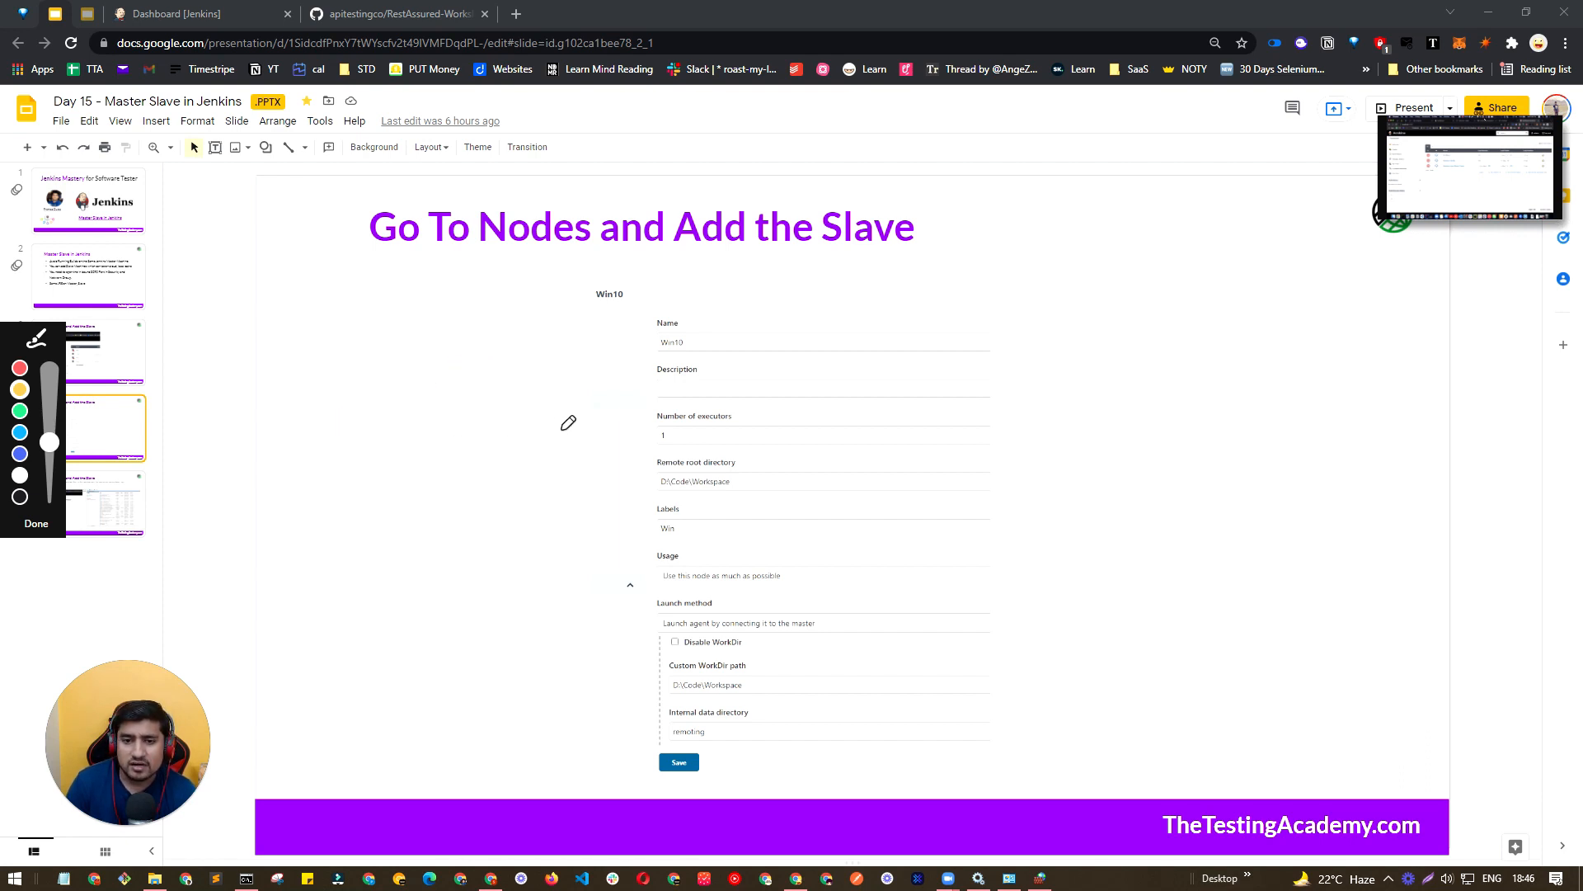
mouse_move(693, 424)
mouse_down()
mouse_move(695, 442)
mouse_move(739, 431)
mouse_up()
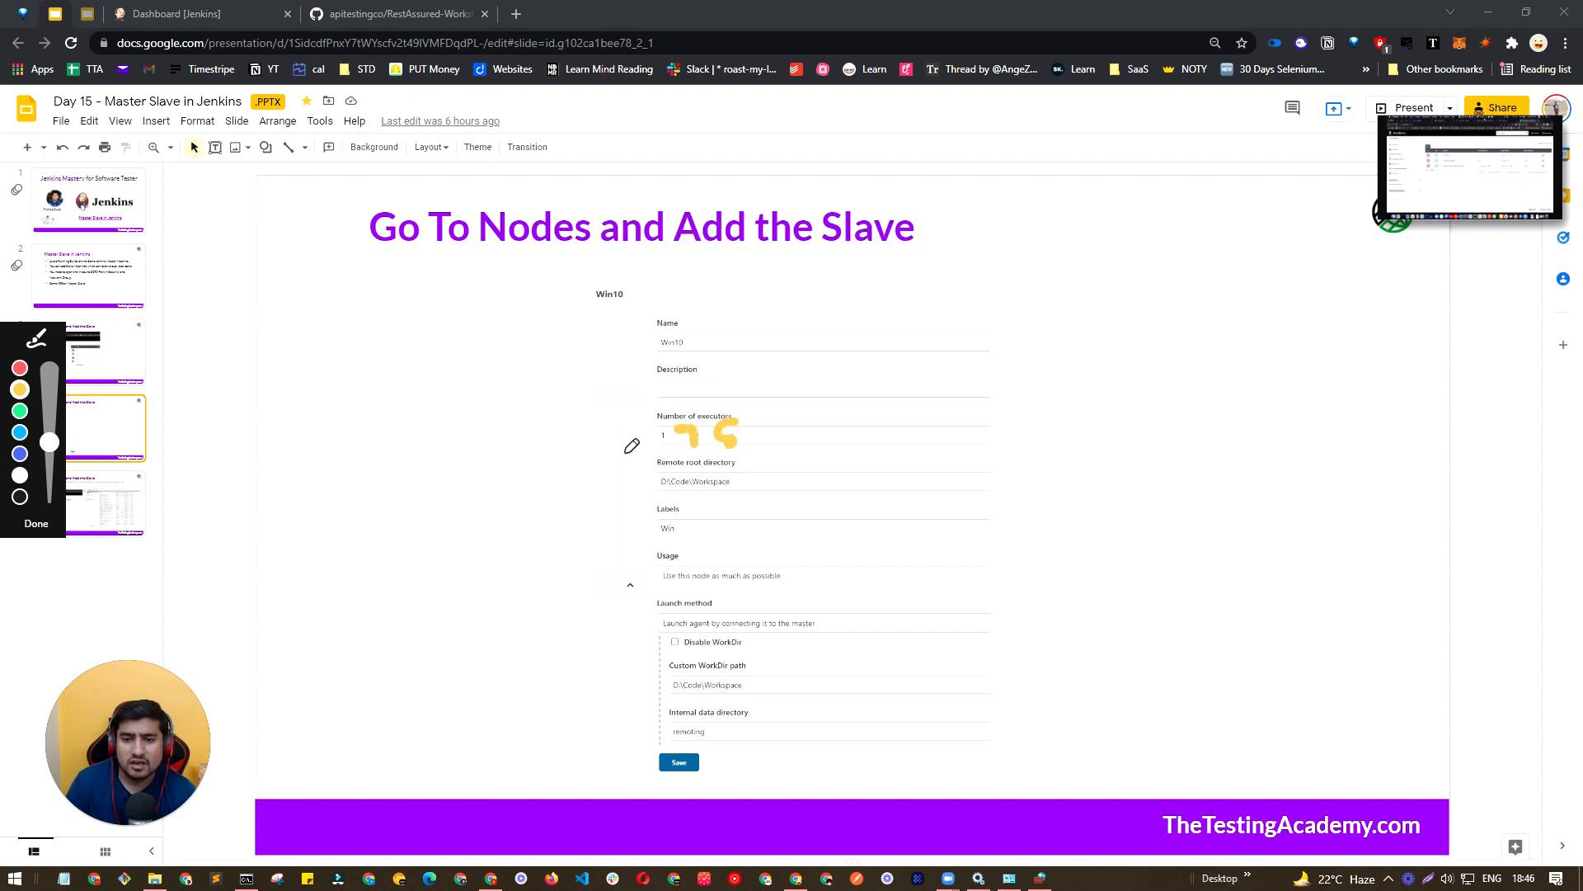
drag(609, 452, 678, 427)
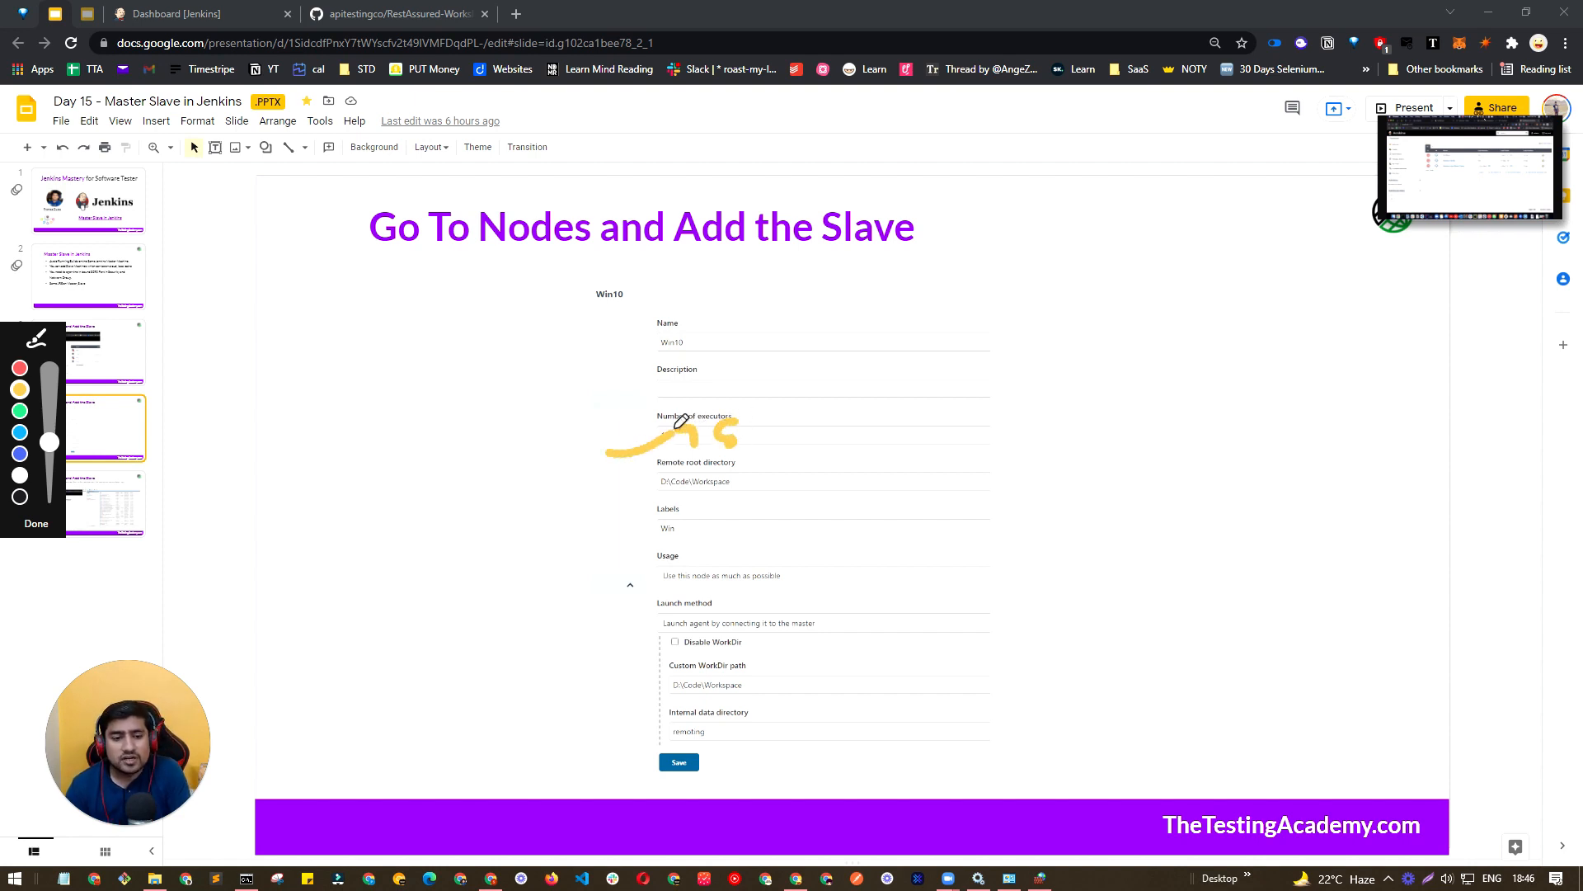
mouse_move(660, 461)
mouse_down()
mouse_move(703, 456)
mouse_move(673, 506)
mouse_move(677, 461)
mouse_move(628, 493)
mouse_move(733, 522)
mouse_up()
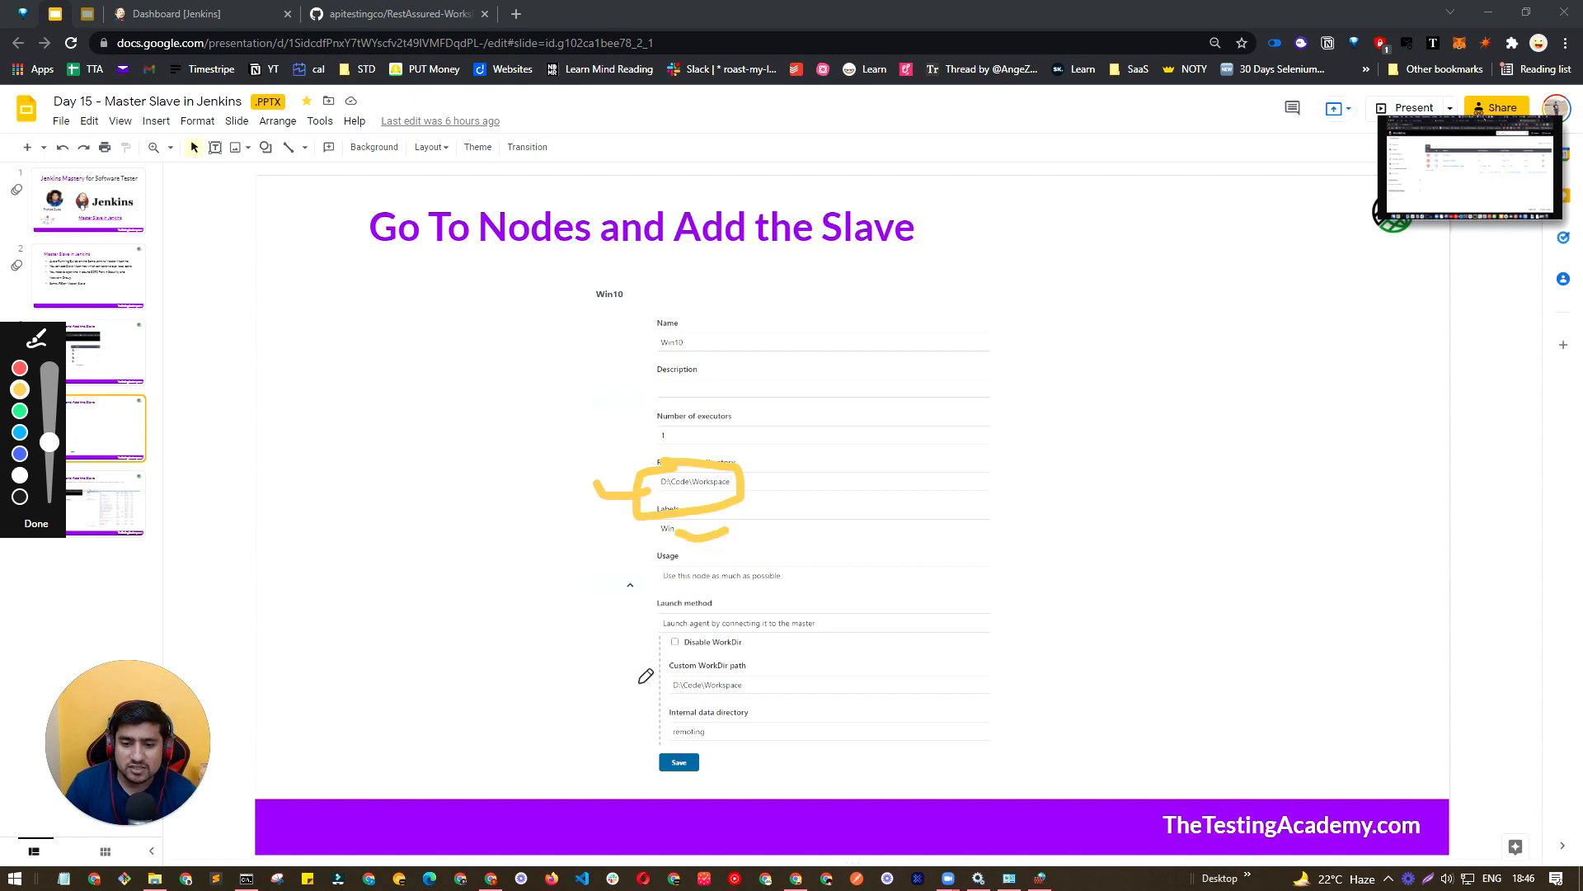
drag(637, 683, 690, 683)
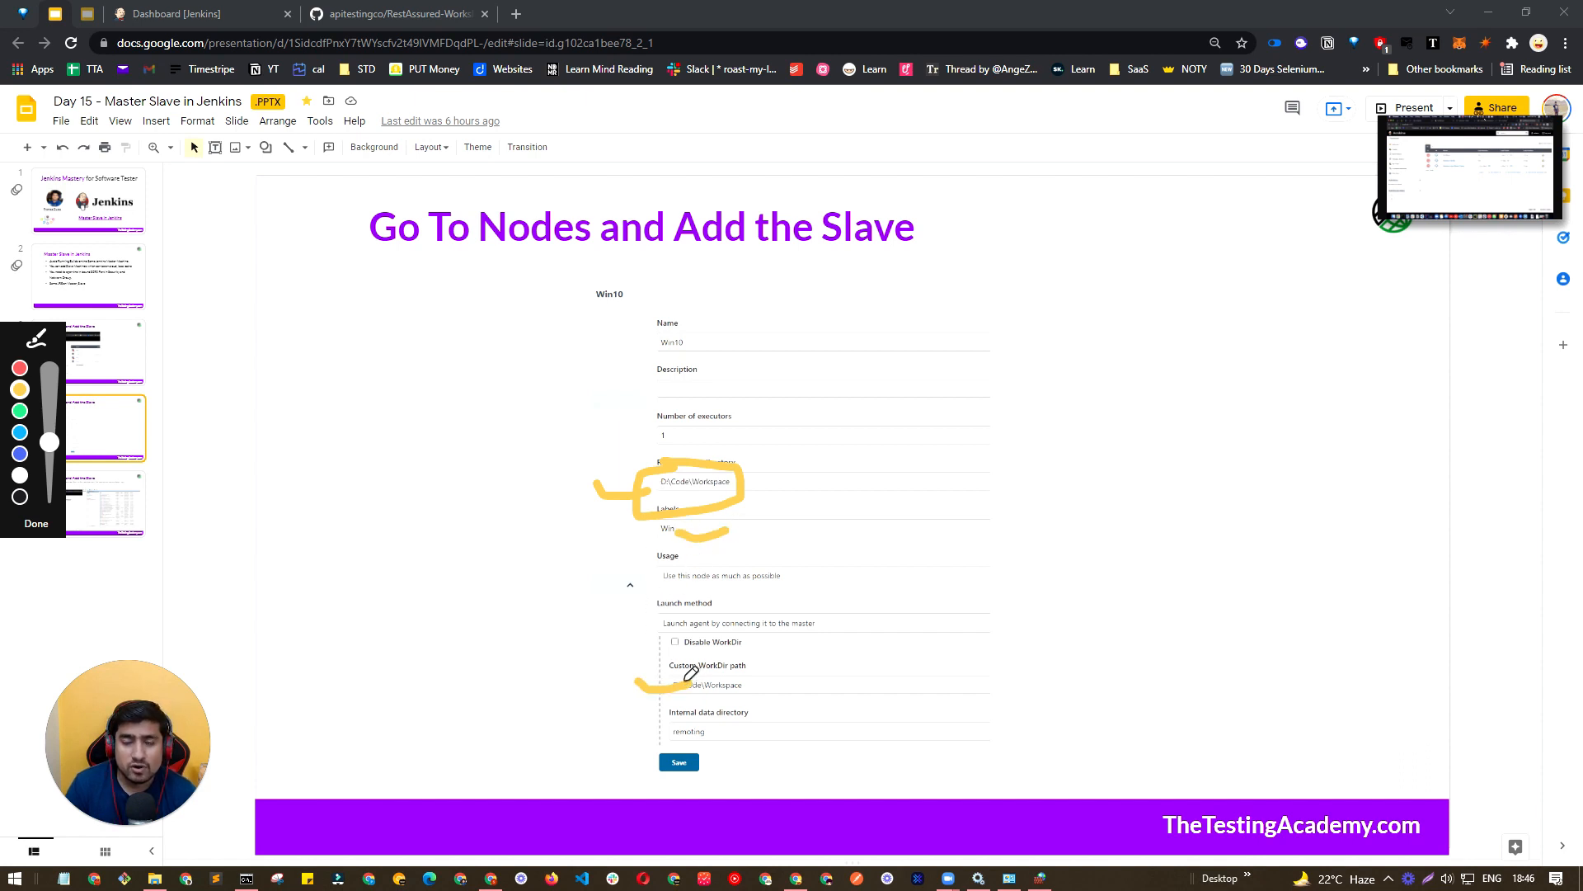
Sketch a diagram of node N1 with several arrows to slave circle S1 and a return arrow over slide 4, and finish drawing
mouse_move(352, 429)
mouse_down()
mouse_move(358, 456)
mouse_move(347, 419)
mouse_move(376, 433)
mouse_move(558, 377)
mouse_move(569, 410)
mouse_up()
drag(690, 379, 731, 416)
mouse_move(734, 350)
mouse_down()
mouse_move(745, 413)
mouse_move(726, 359)
mouse_up()
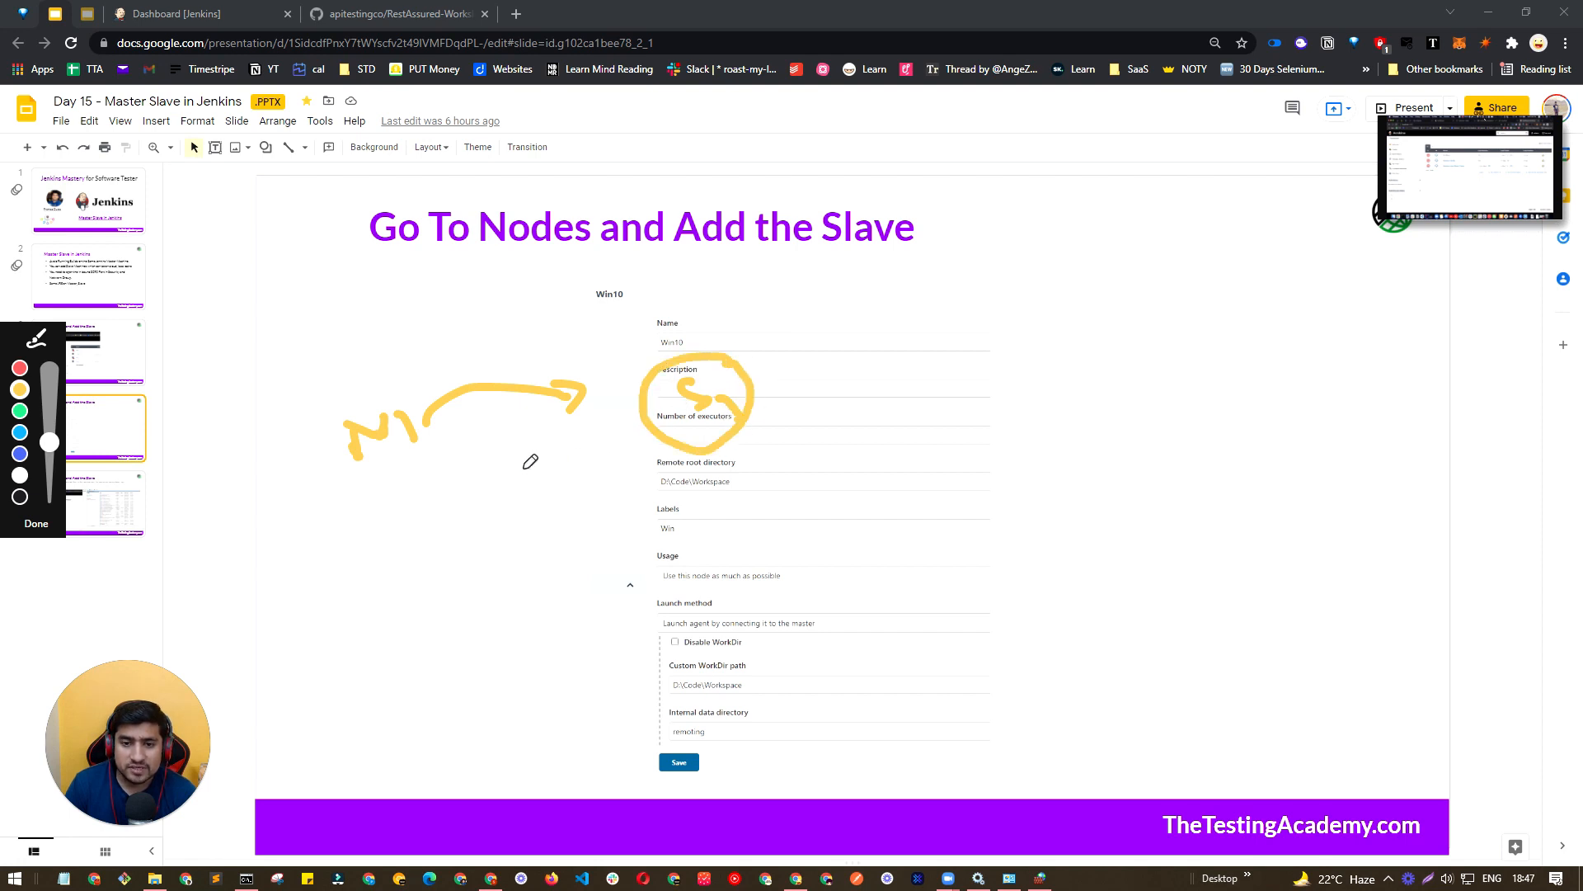
mouse_move(388, 498)
mouse_down()
mouse_move(608, 449)
mouse_move(579, 490)
mouse_up()
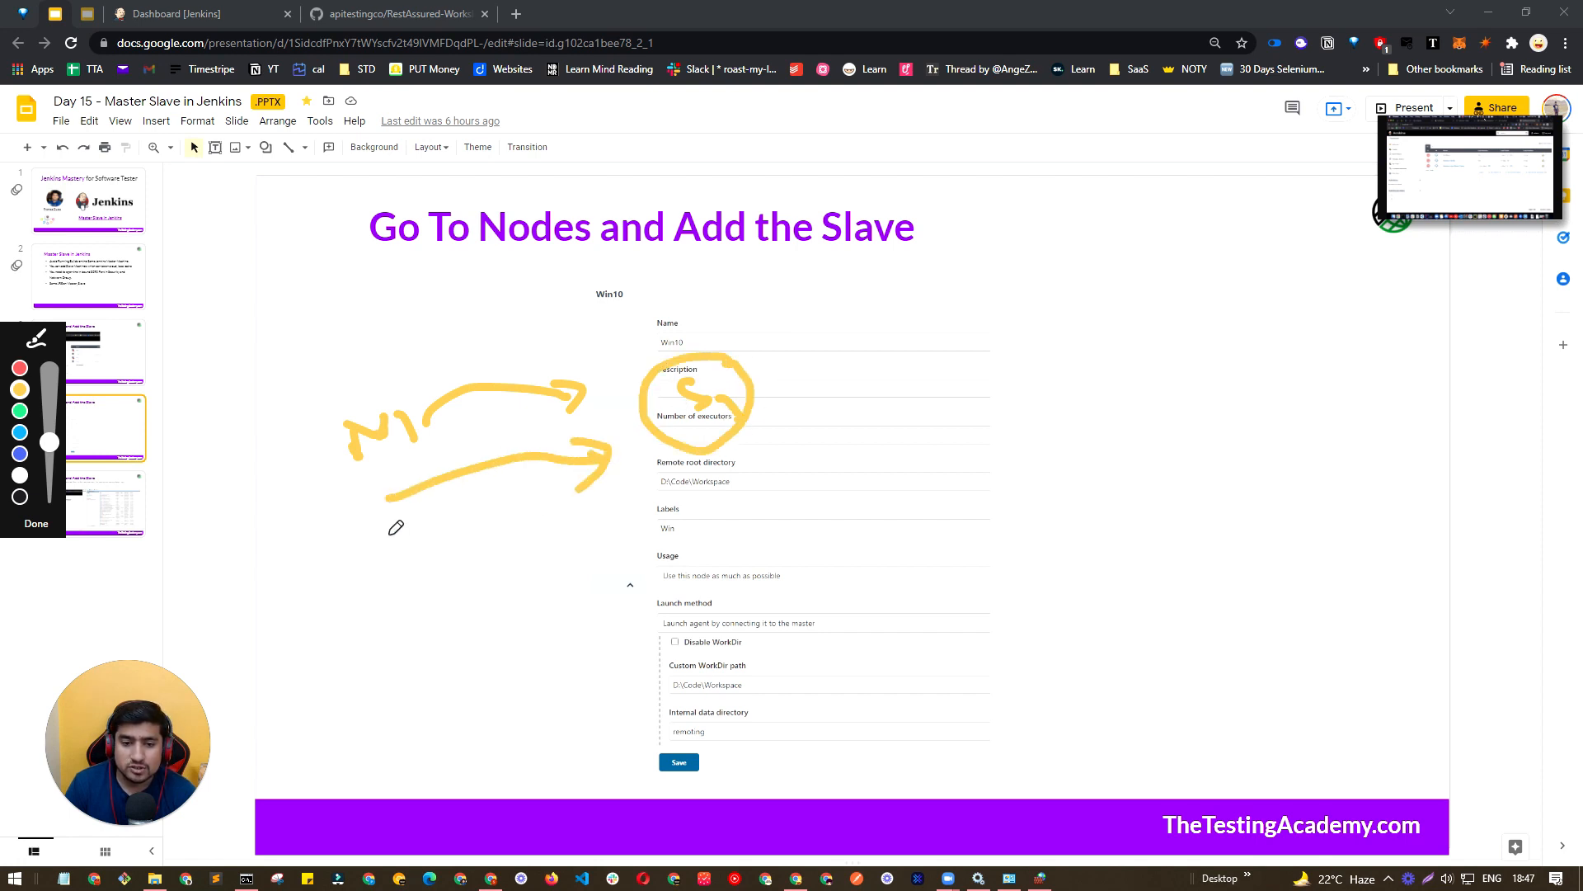
mouse_move(388, 532)
mouse_down()
mouse_move(406, 561)
mouse_move(417, 515)
mouse_up()
drag(440, 536, 601, 505)
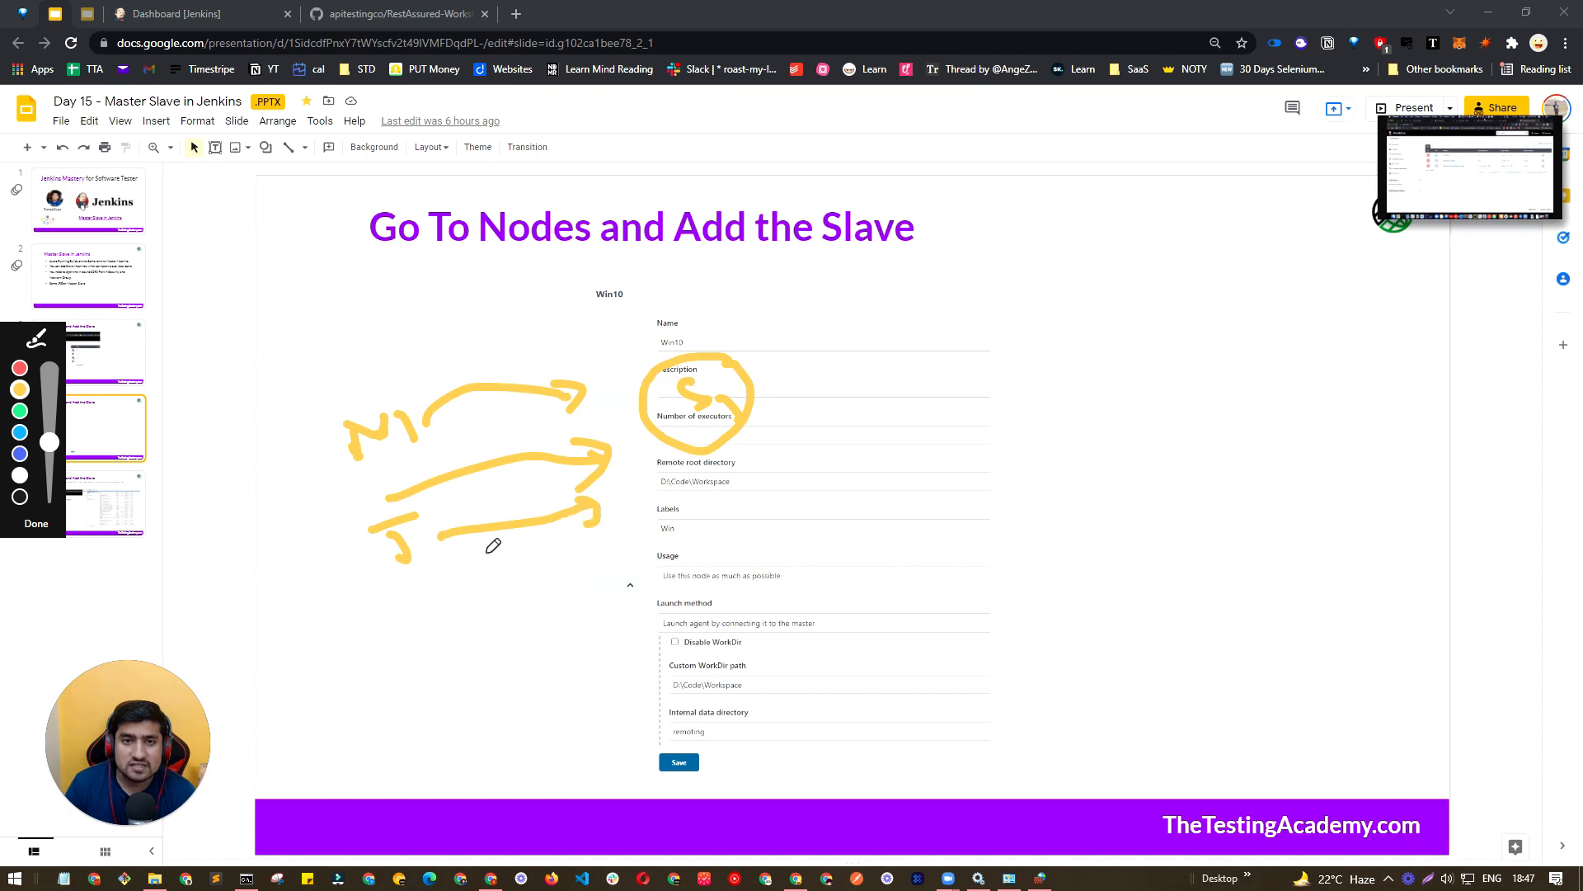
mouse_move(430, 570)
mouse_down()
mouse_move(686, 495)
mouse_move(683, 476)
mouse_up()
mouse_move(683, 476)
mouse_down()
mouse_move(660, 495)
mouse_move(683, 474)
mouse_move(711, 497)
mouse_move(765, 494)
mouse_move(990, 392)
mouse_up()
drag(907, 458, 978, 430)
drag(948, 495, 996, 472)
mouse_move(954, 541)
mouse_down()
mouse_move(1012, 498)
mouse_move(985, 536)
mouse_move(655, 625)
mouse_move(424, 609)
mouse_move(458, 573)
mouse_up()
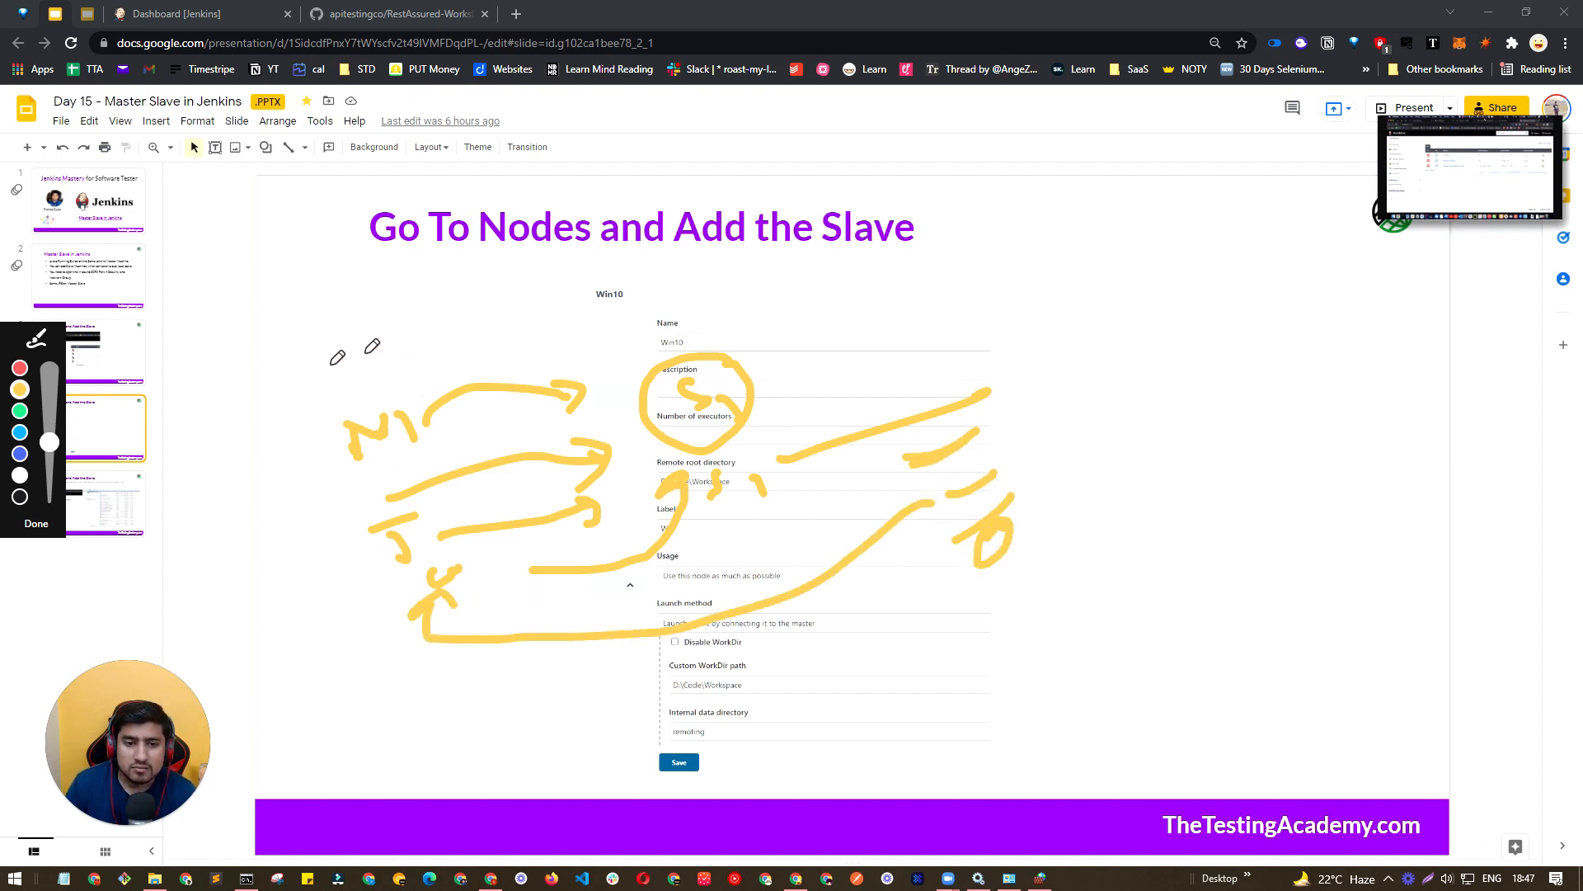
drag(373, 350, 416, 381)
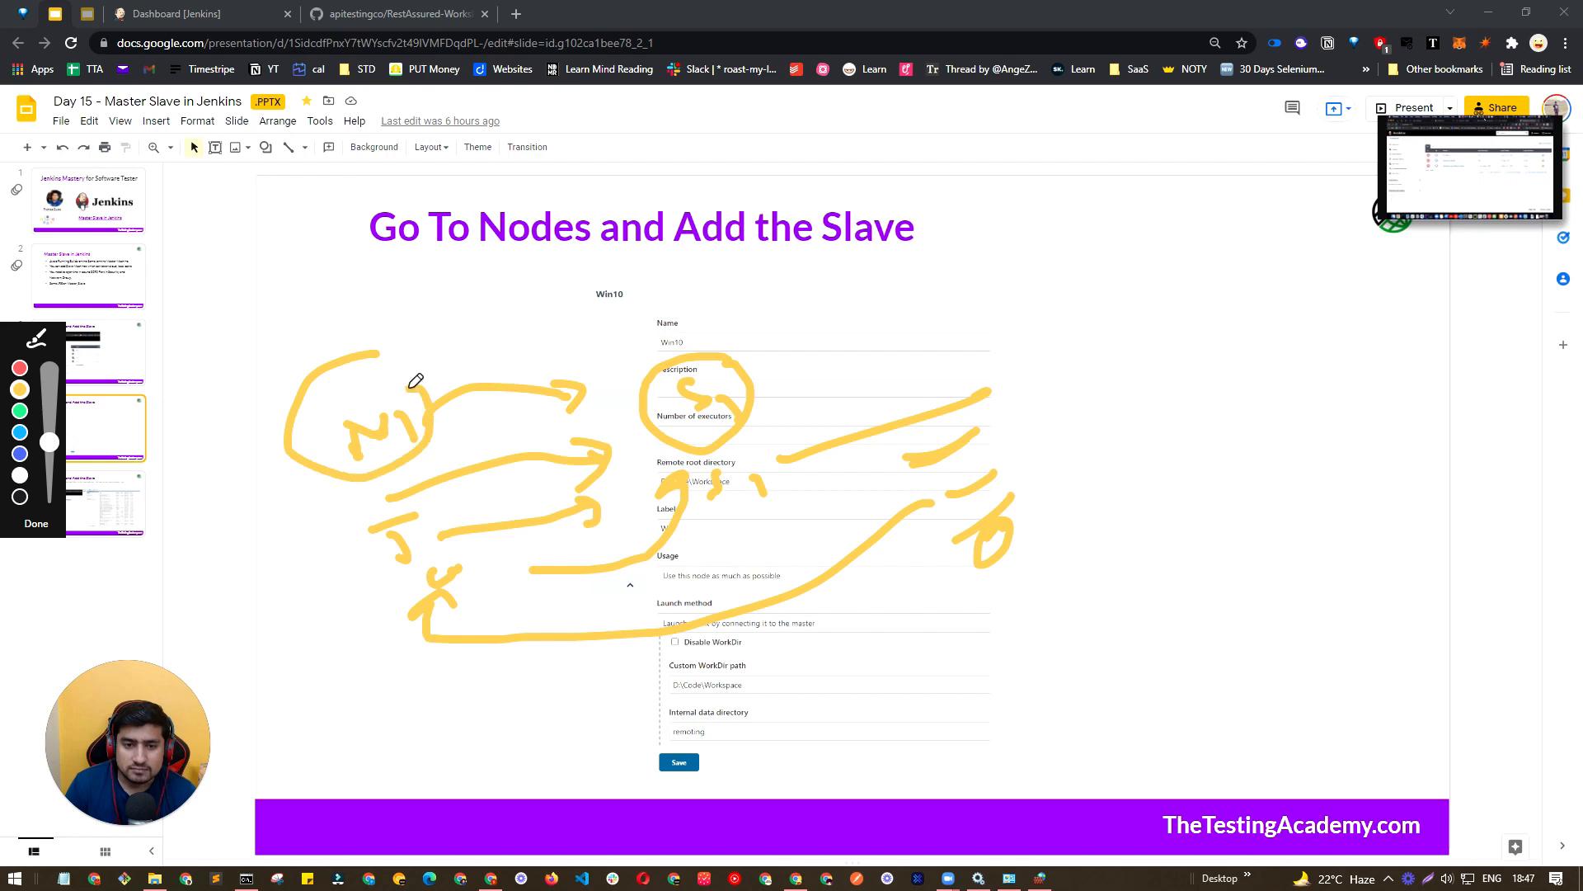
click(36, 524)
Show slide 5, mark the Selenium From Github project, the remote build line and the Jenkins service with the pen, and finish drawing
click(91, 513)
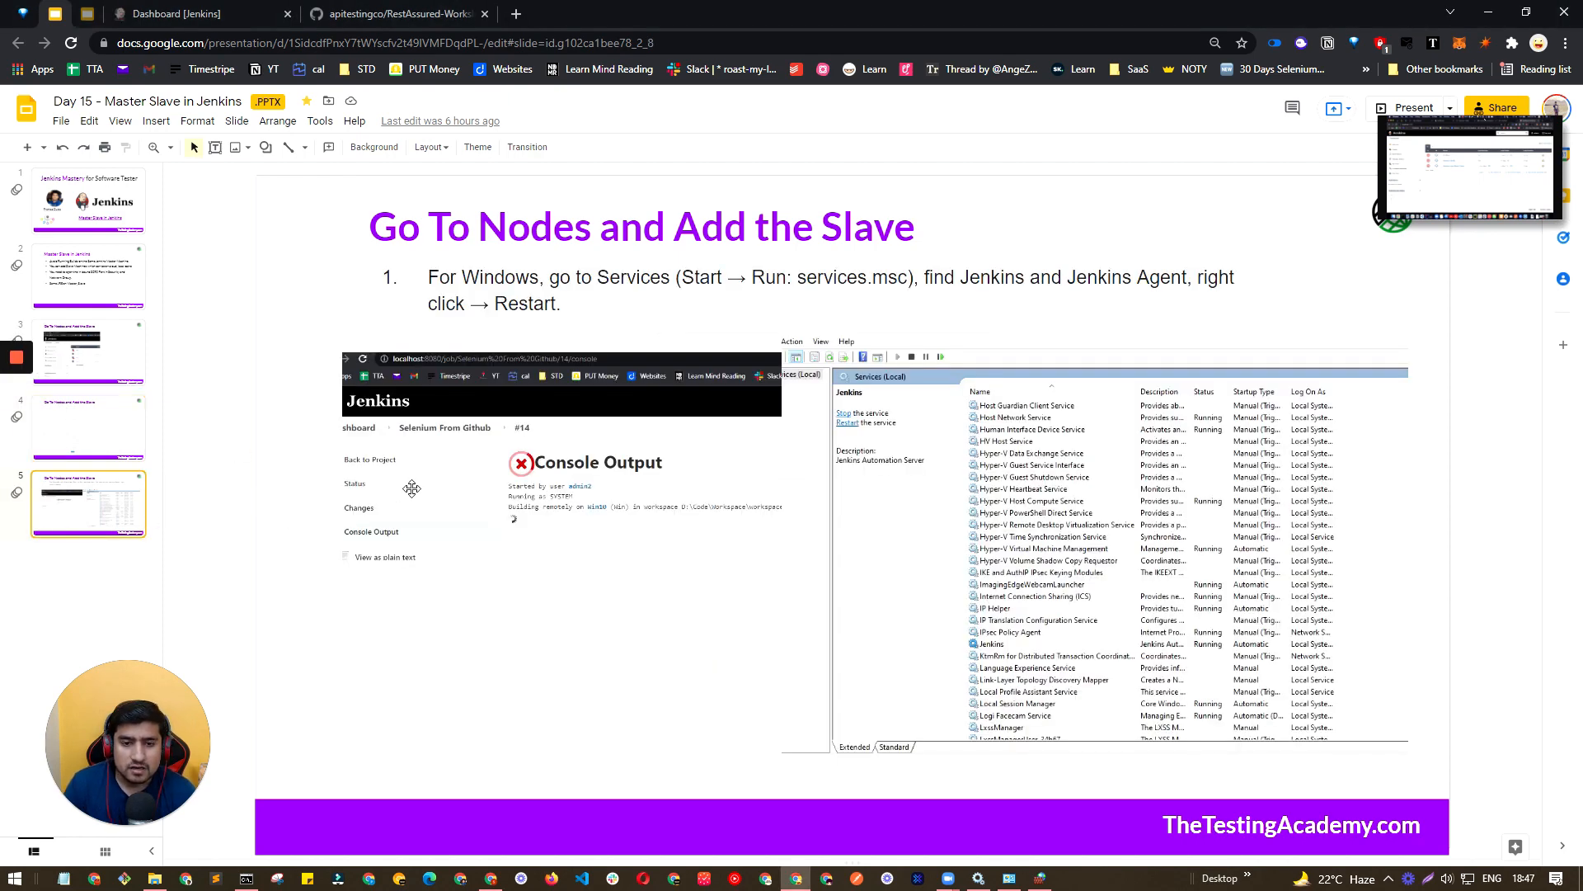
mouse_move(17, 363)
click(15, 508)
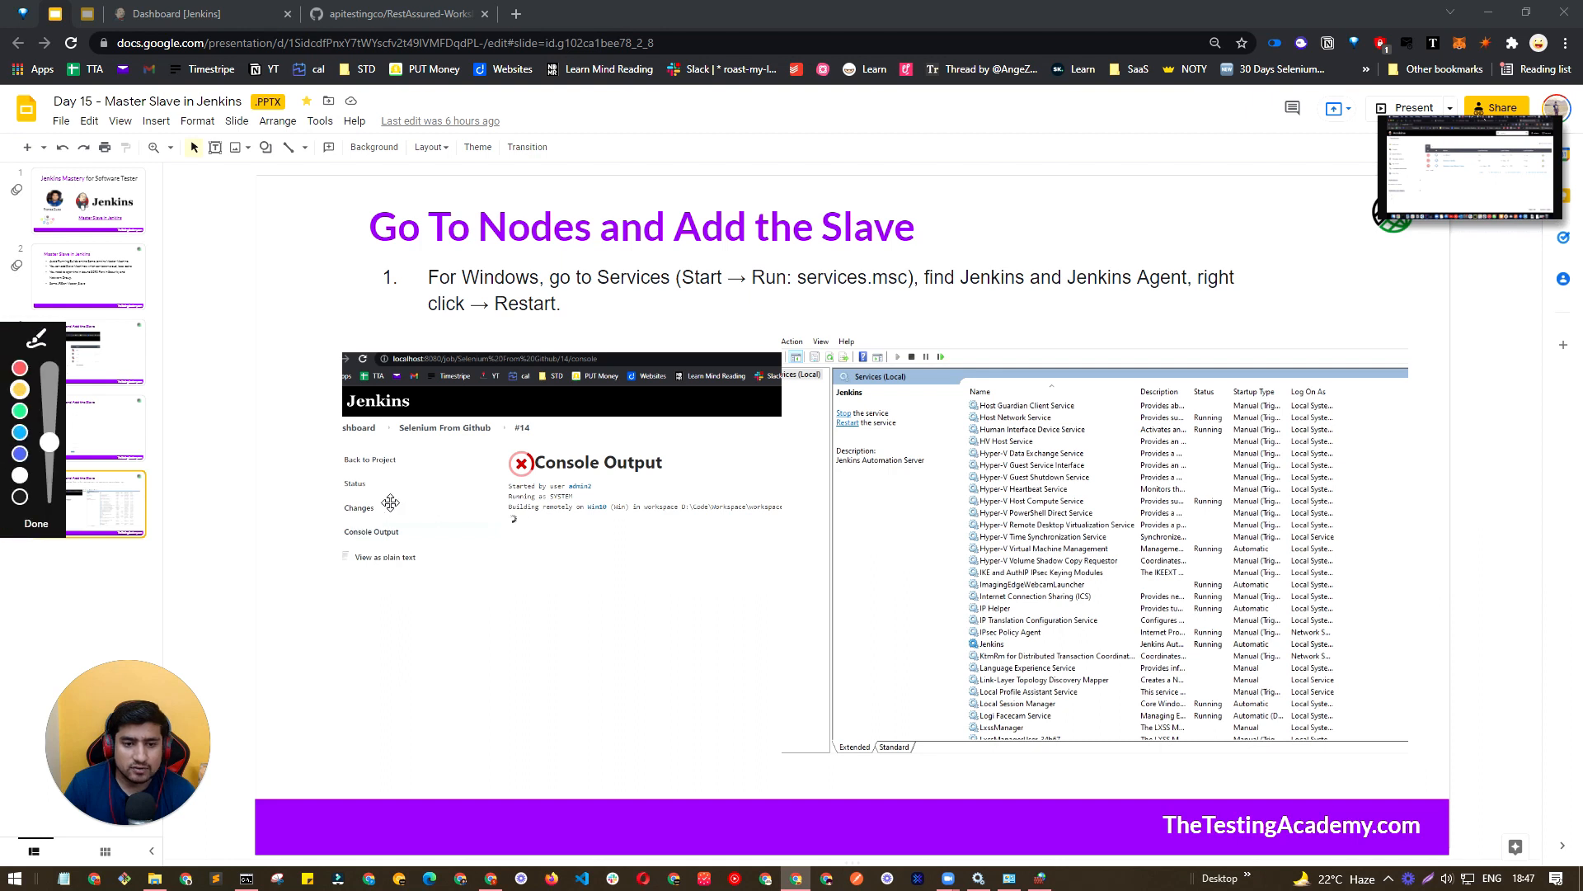
drag(400, 416, 499, 411)
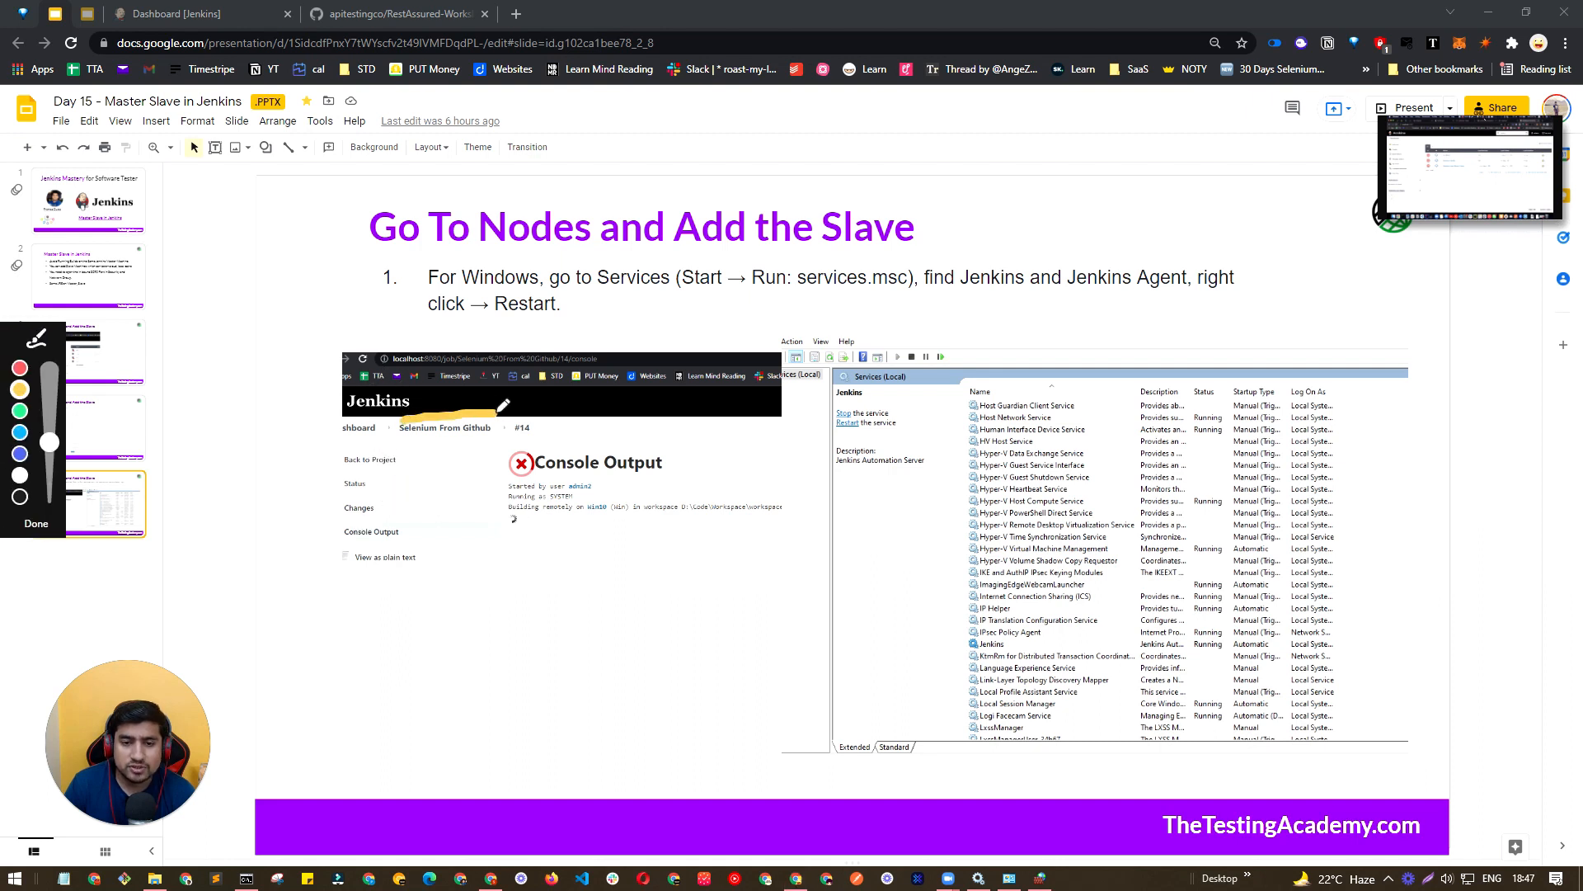
mouse_move(573, 471)
mouse_down()
mouse_move(603, 479)
mouse_move(623, 520)
mouse_up()
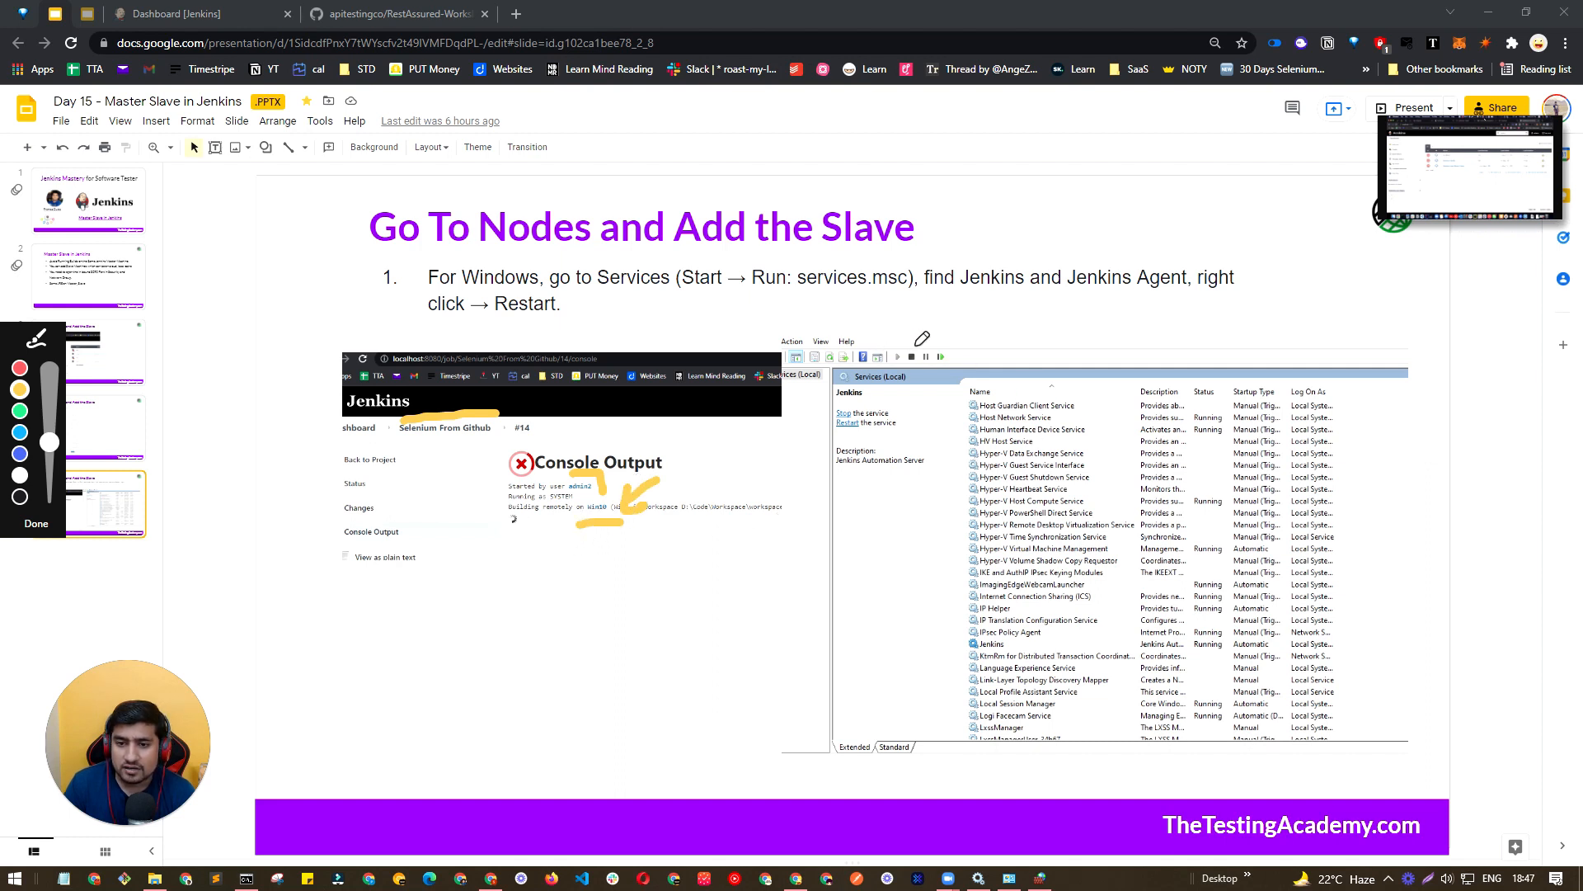
mouse_move(966, 333)
mouse_down()
mouse_move(923, 338)
mouse_move(883, 602)
mouse_move(928, 635)
mouse_move(998, 629)
mouse_up()
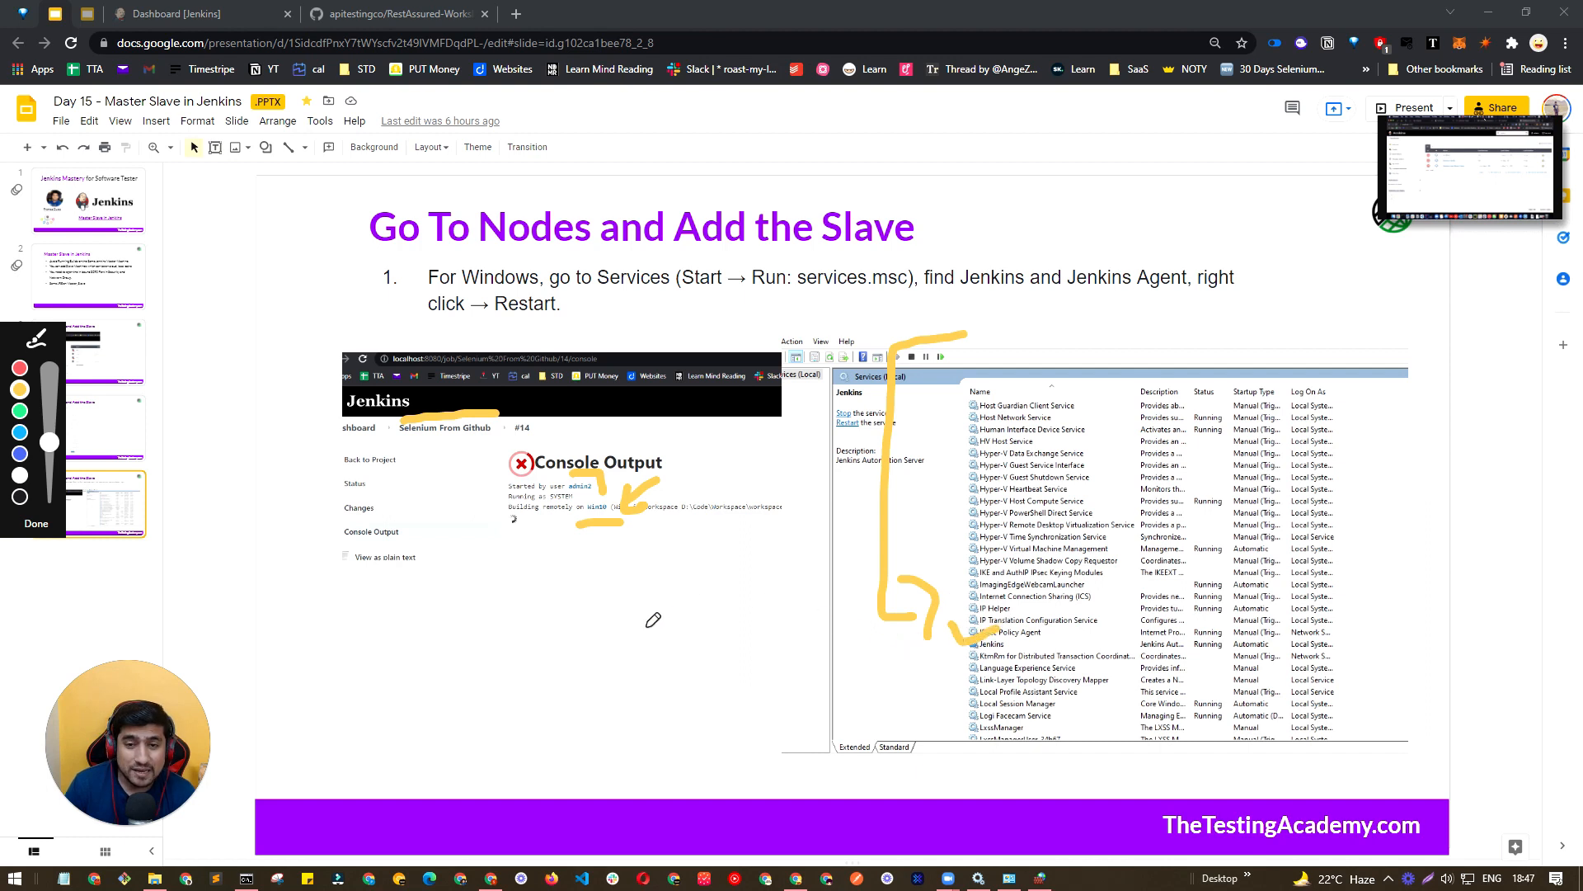
click(36, 523)
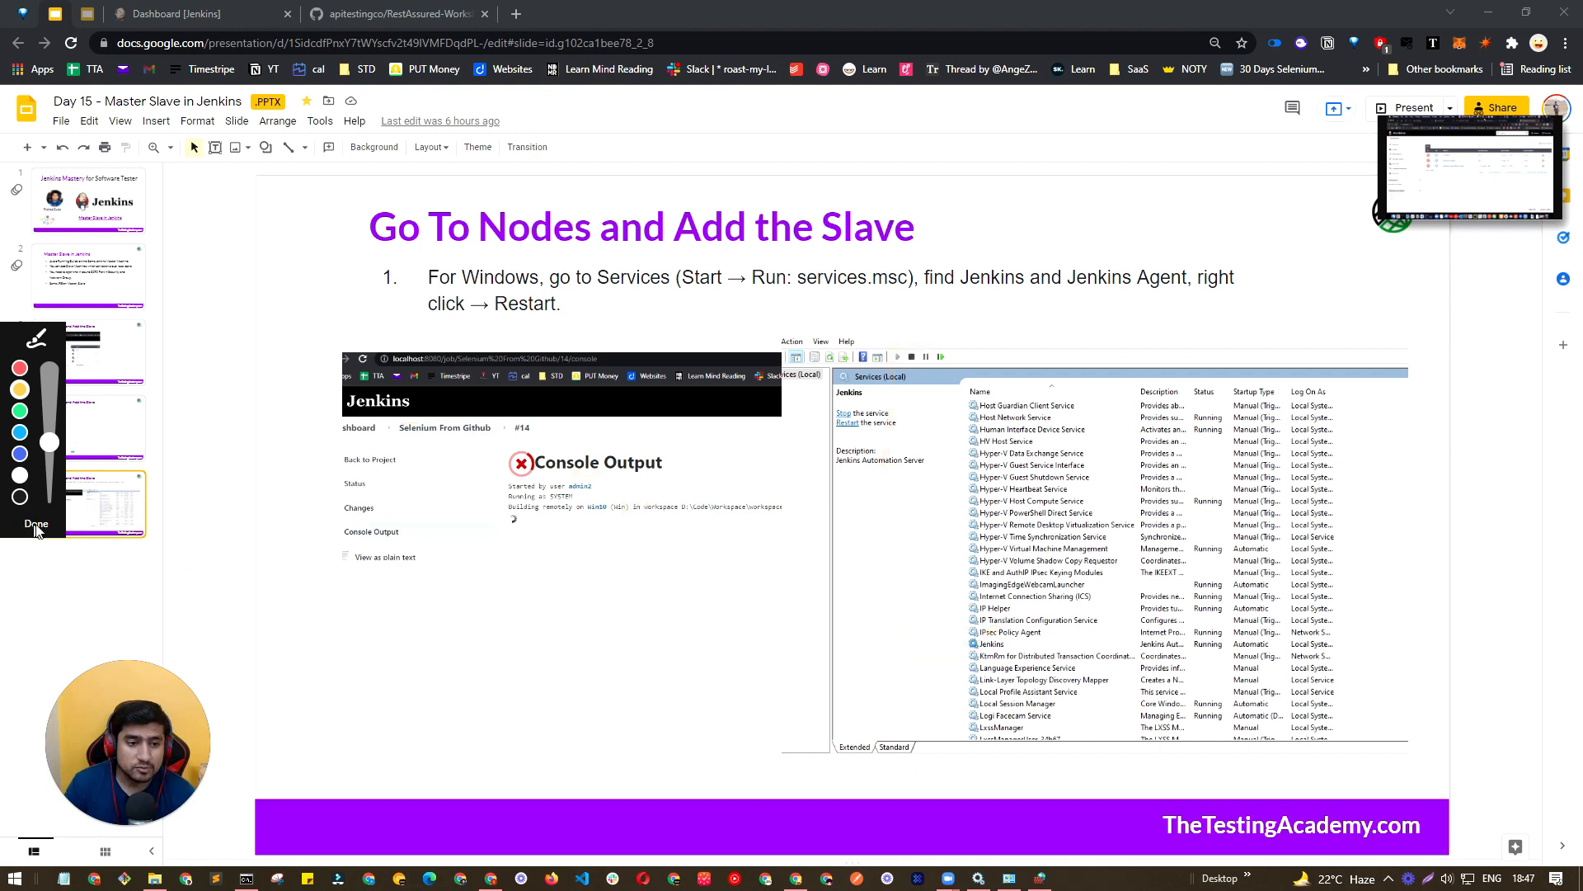
Switch to the Jenkins dashboard, view the master node's status page and go to the list of all nodes
click(240, 15)
click(185, 379)
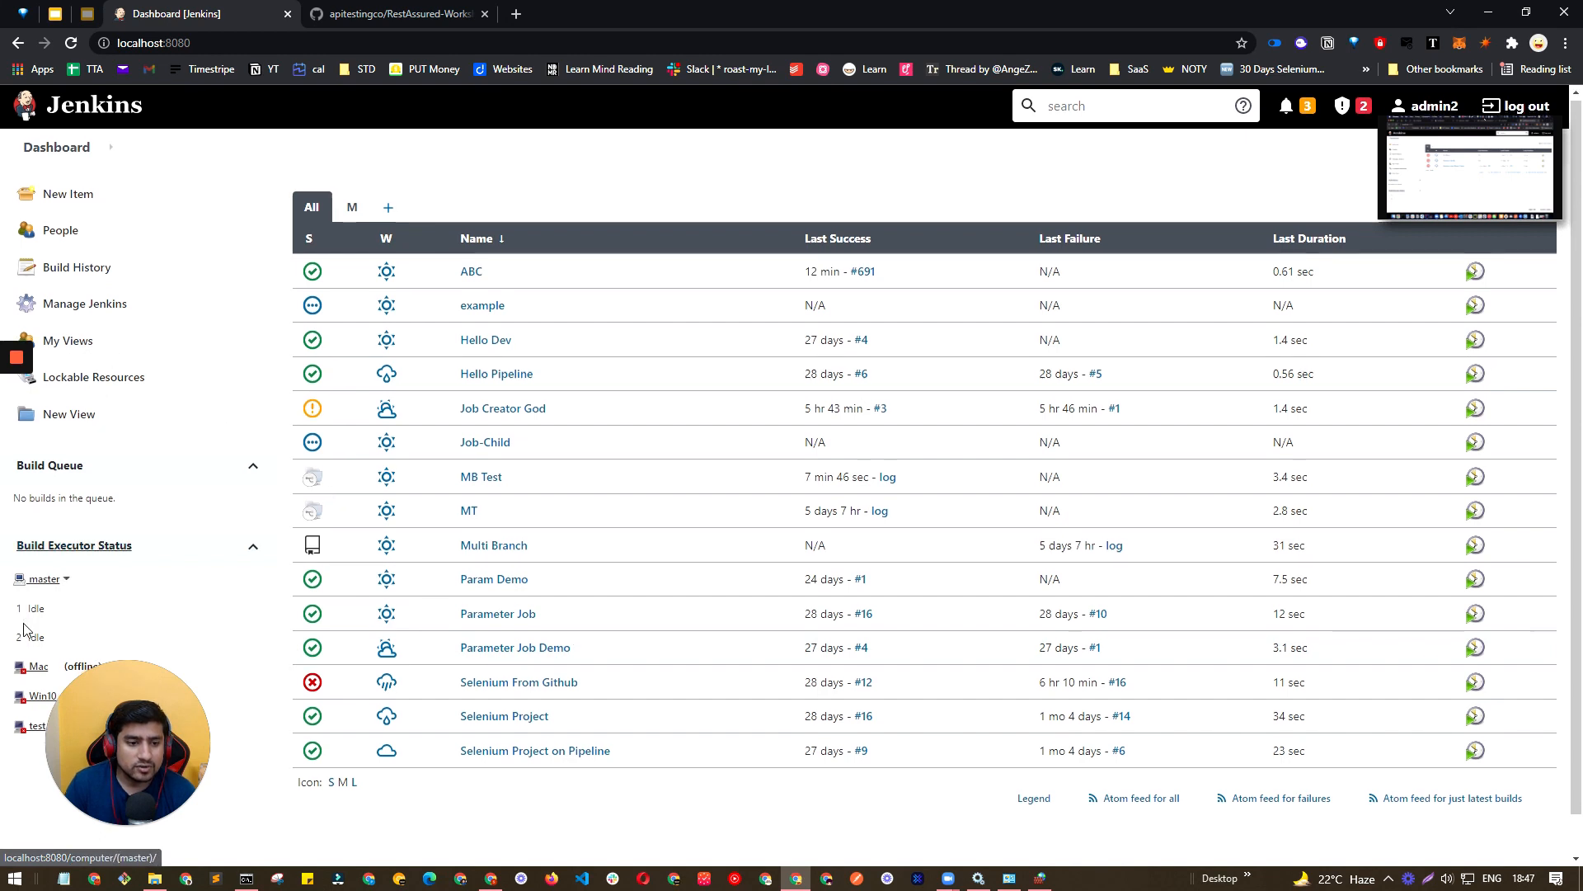
scroll(95, 551, down, 1)
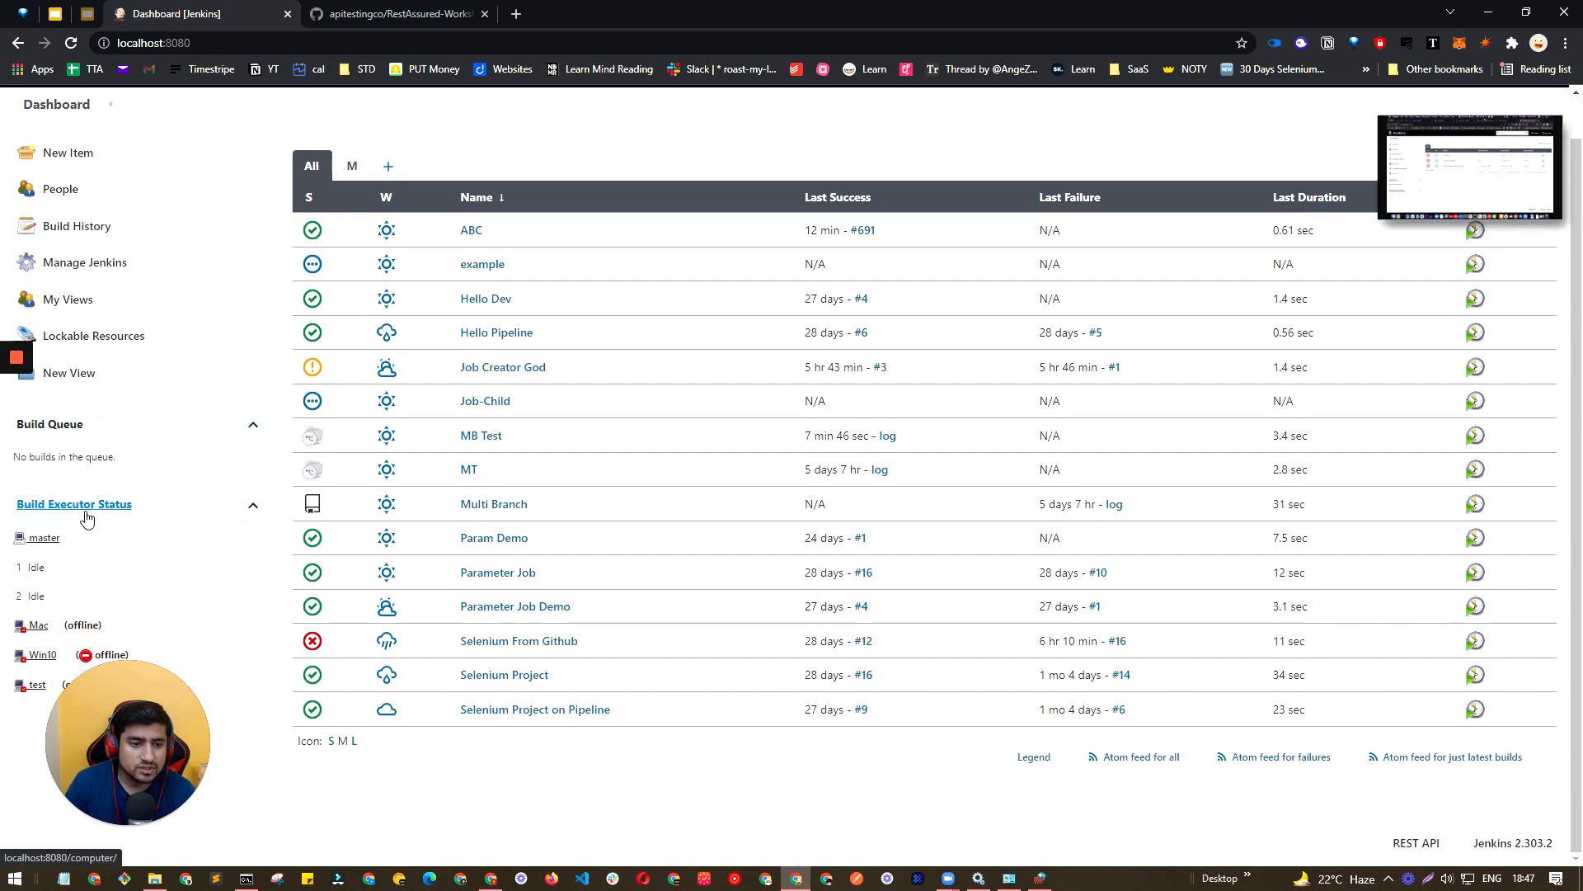
click(45, 537)
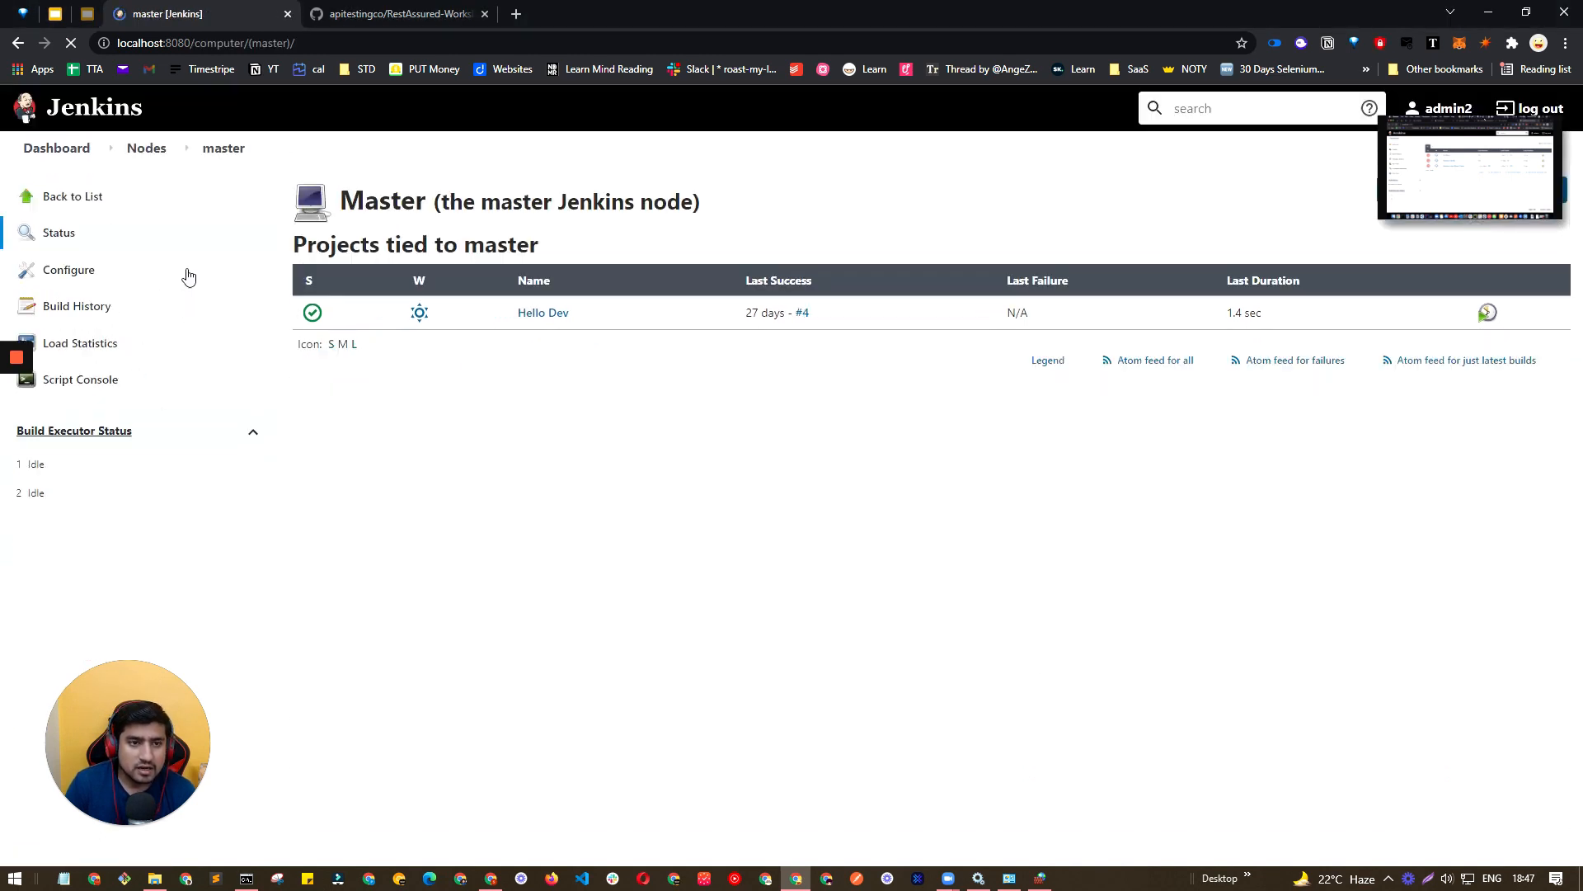
click(145, 155)
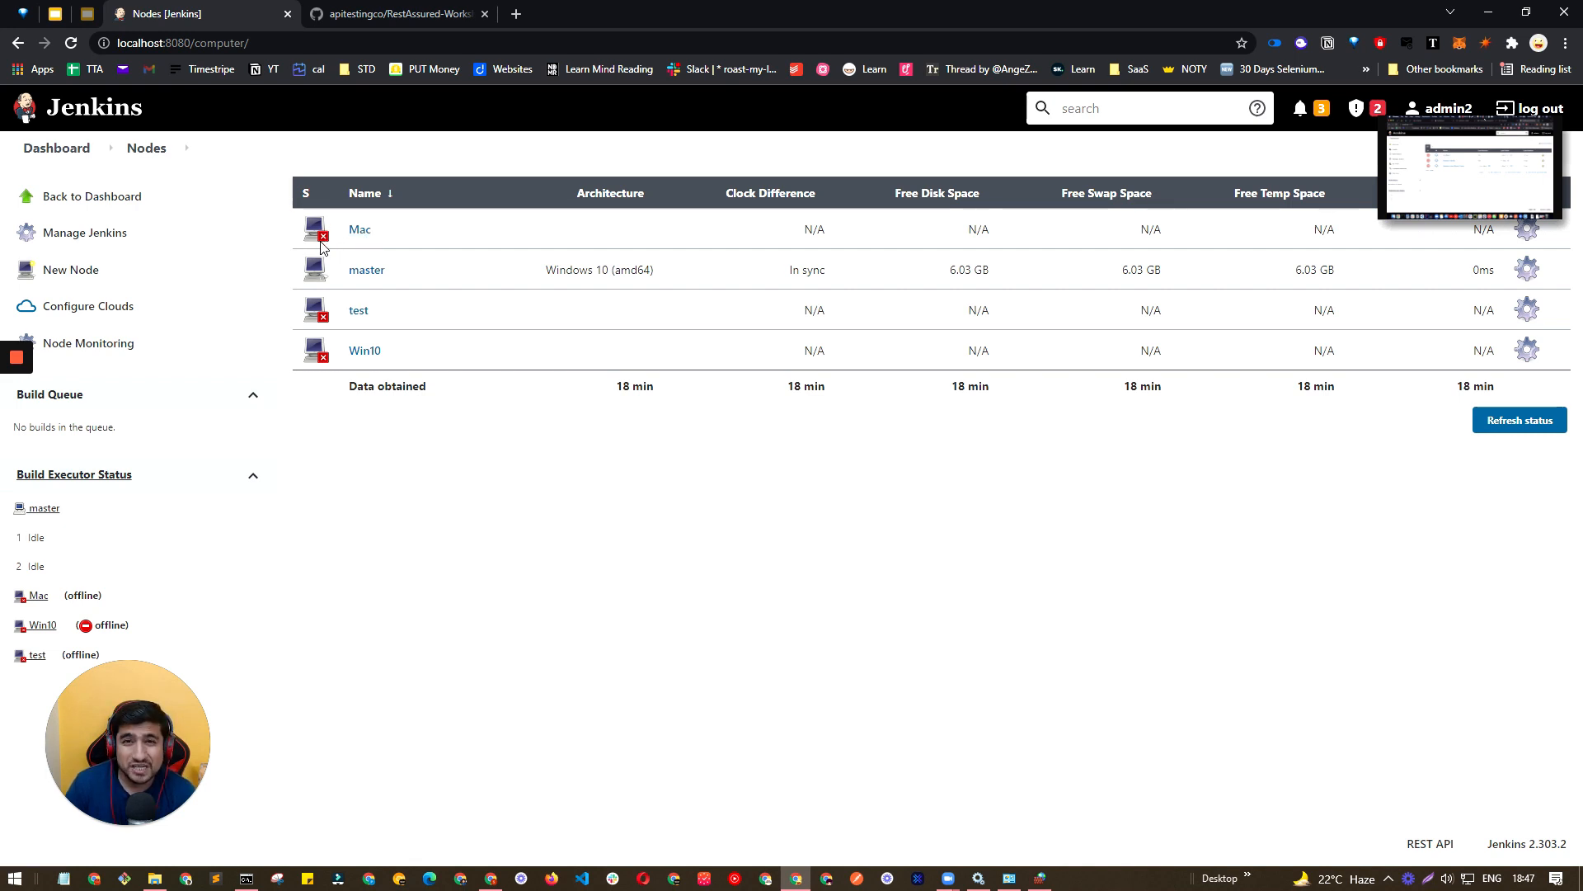
mouse_move(1533, 146)
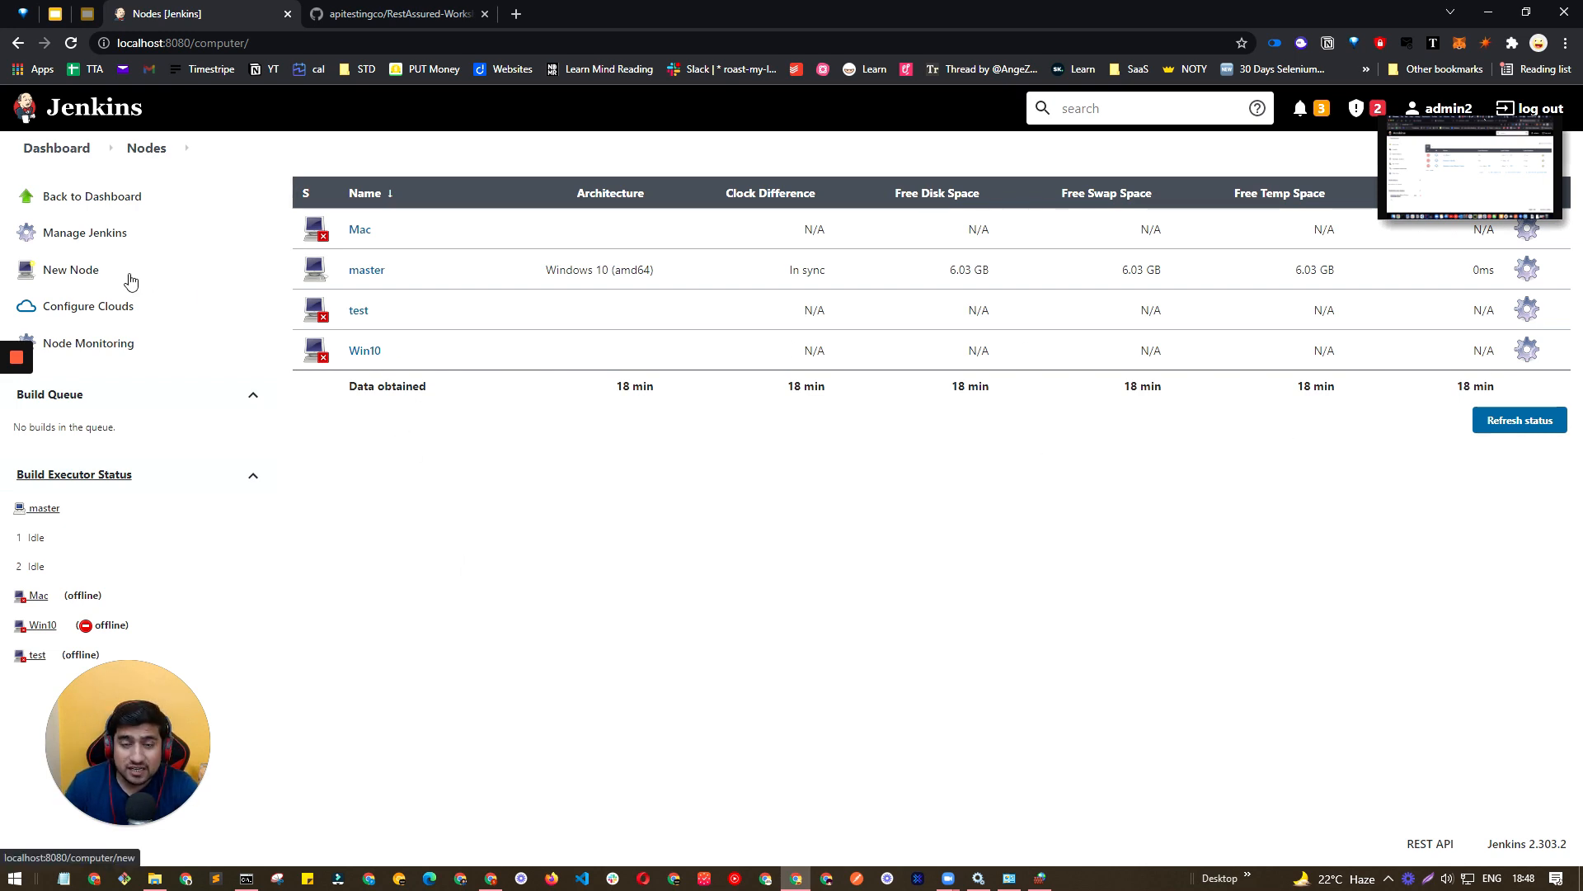
Create a new node named Win102 as a permanent agent
click(87, 280)
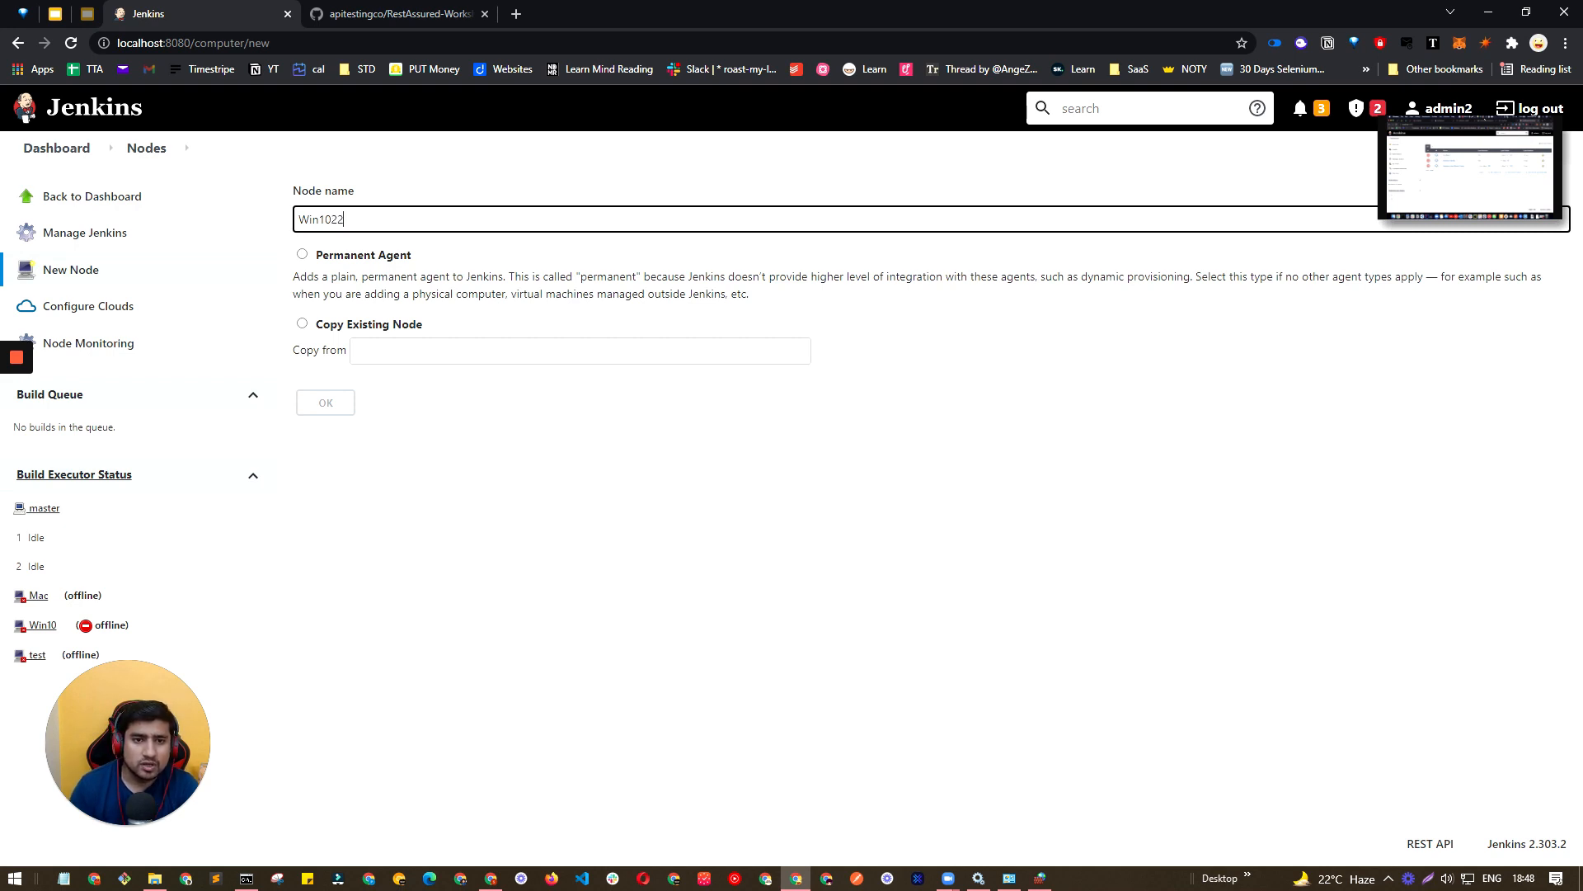
click(302, 262)
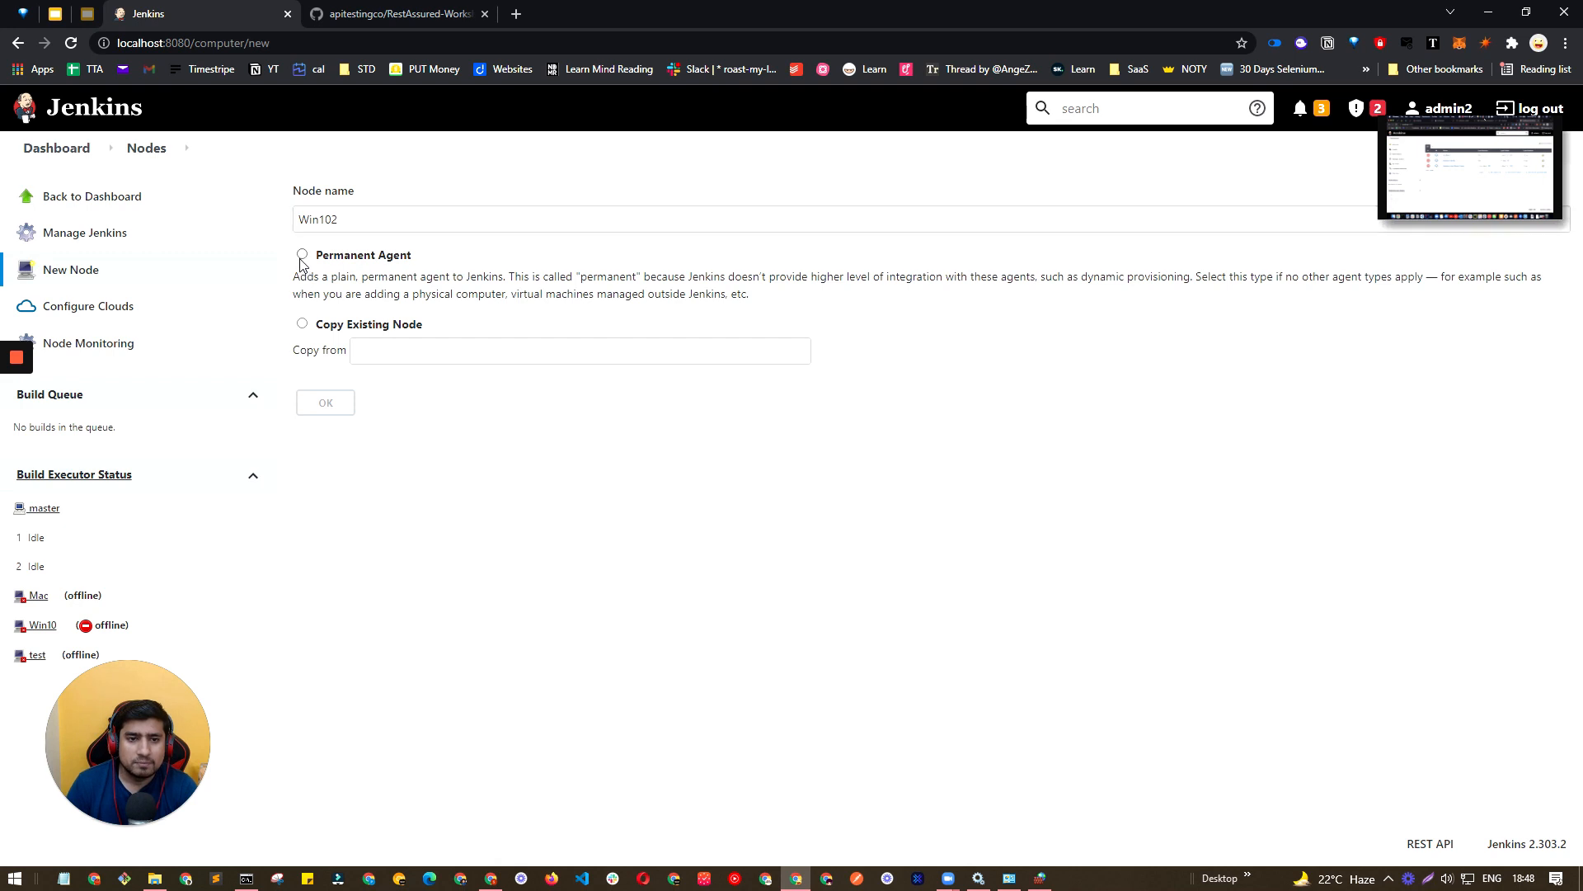
click(302, 257)
click(340, 406)
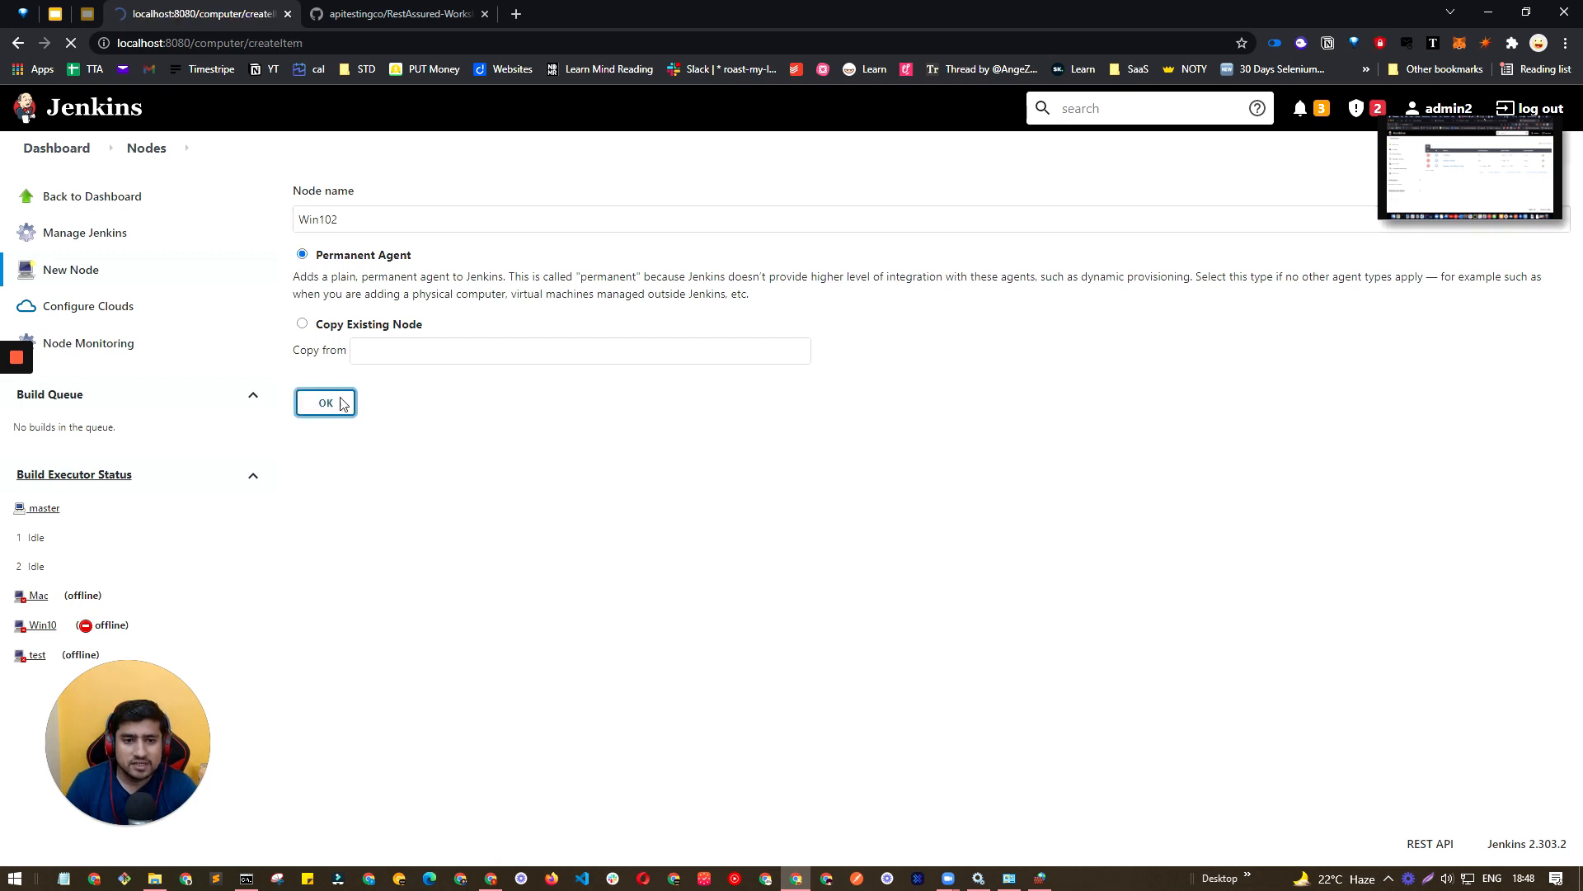
Enter ABC as the description of the Win102 node
click(368, 289)
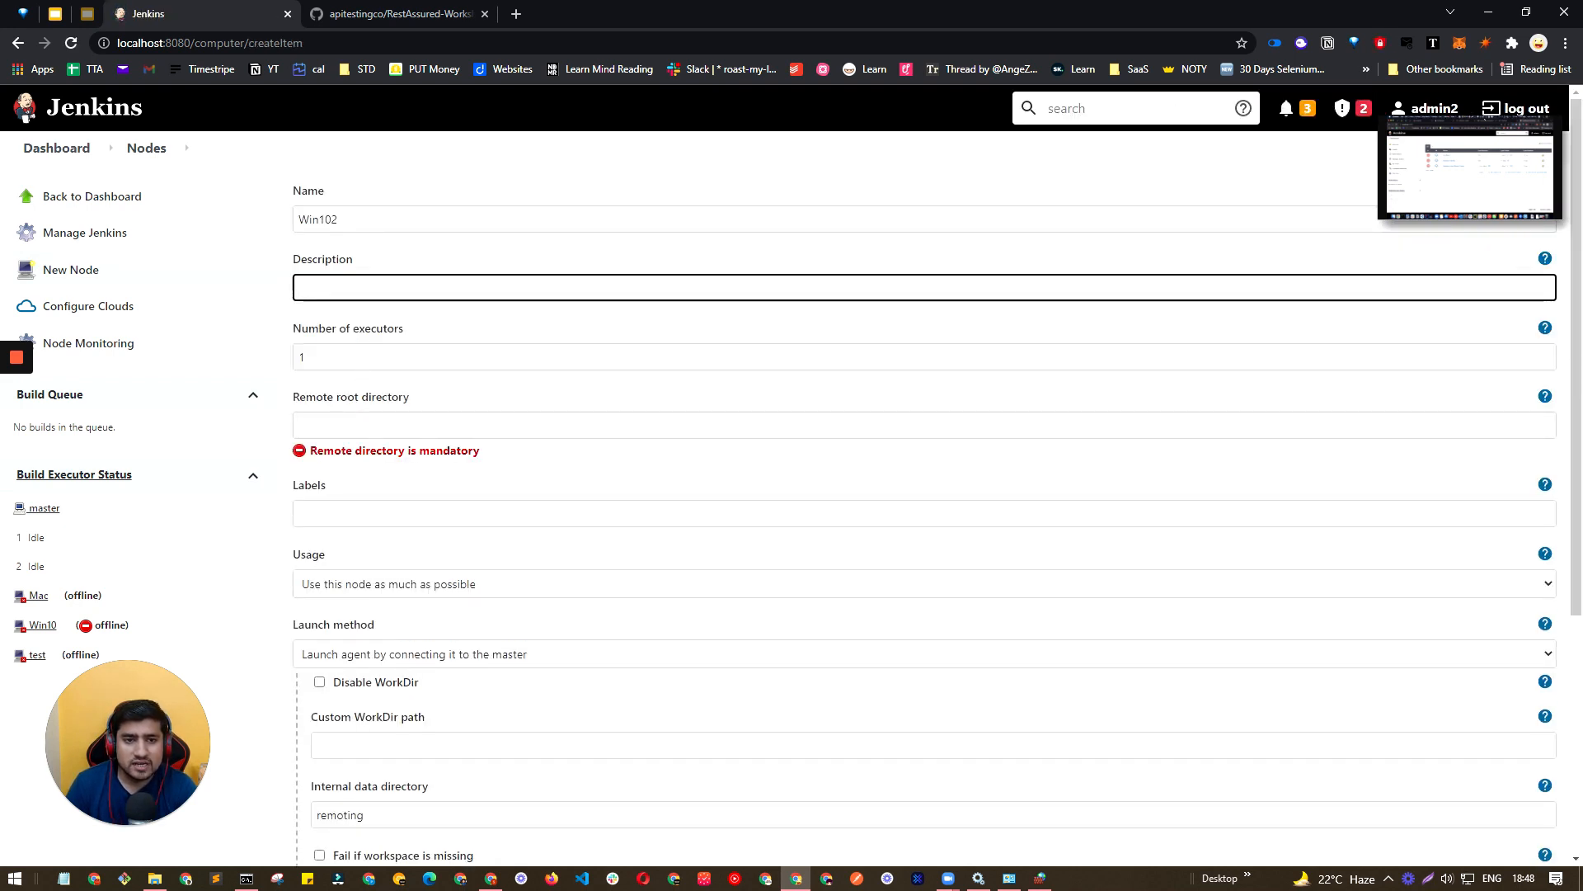
text(A)
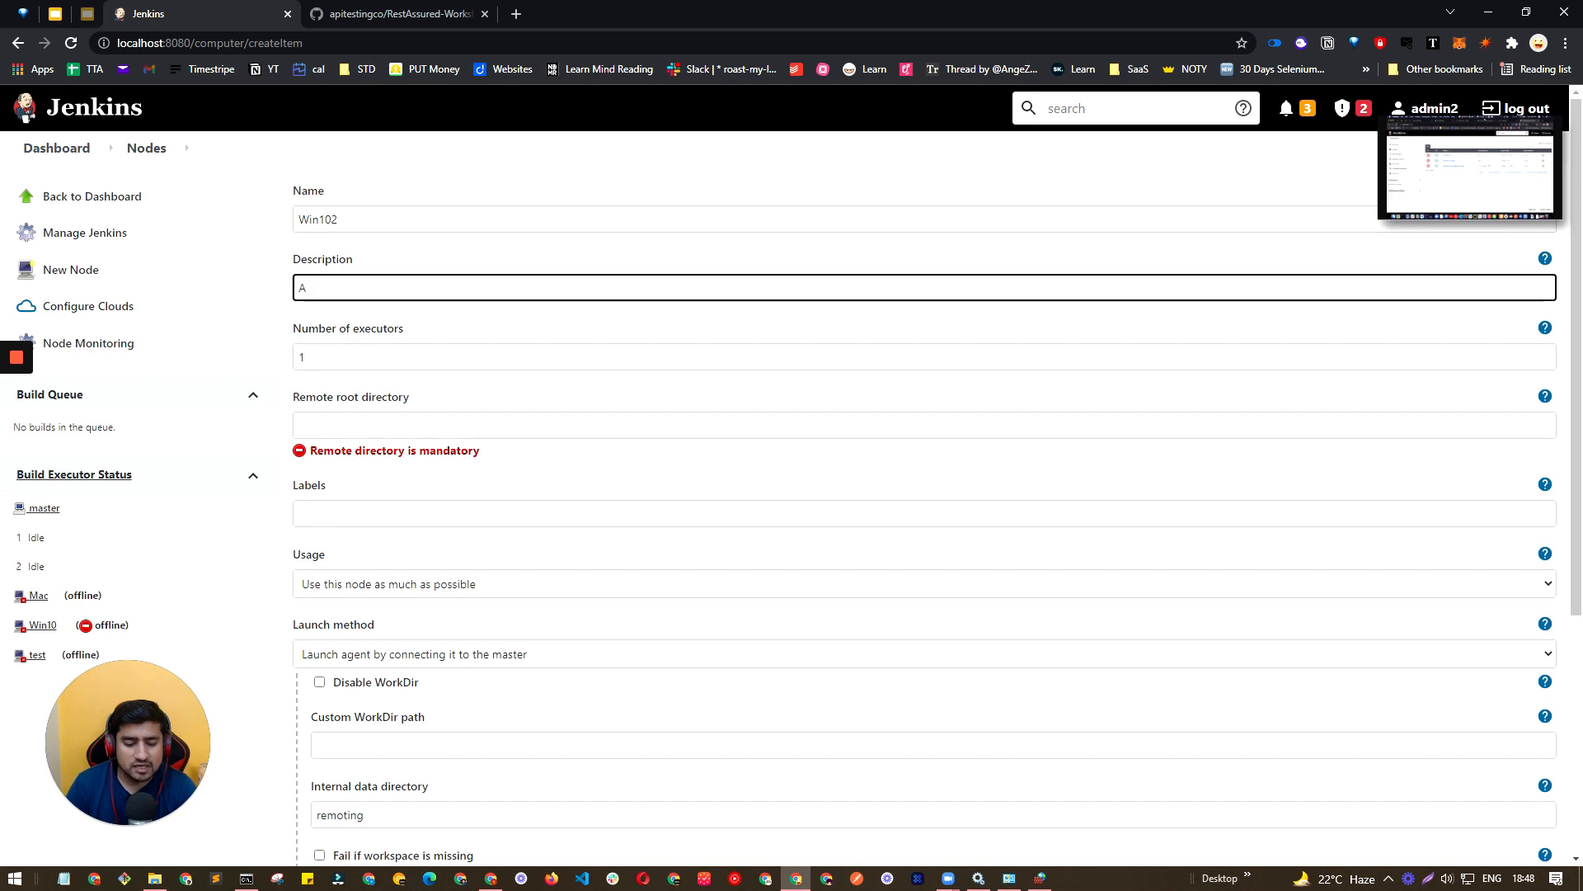
text(BC)
Show the help for the number of executors and highlight its passages on maximum concurrent builds and CPU cores
click(1496, 362)
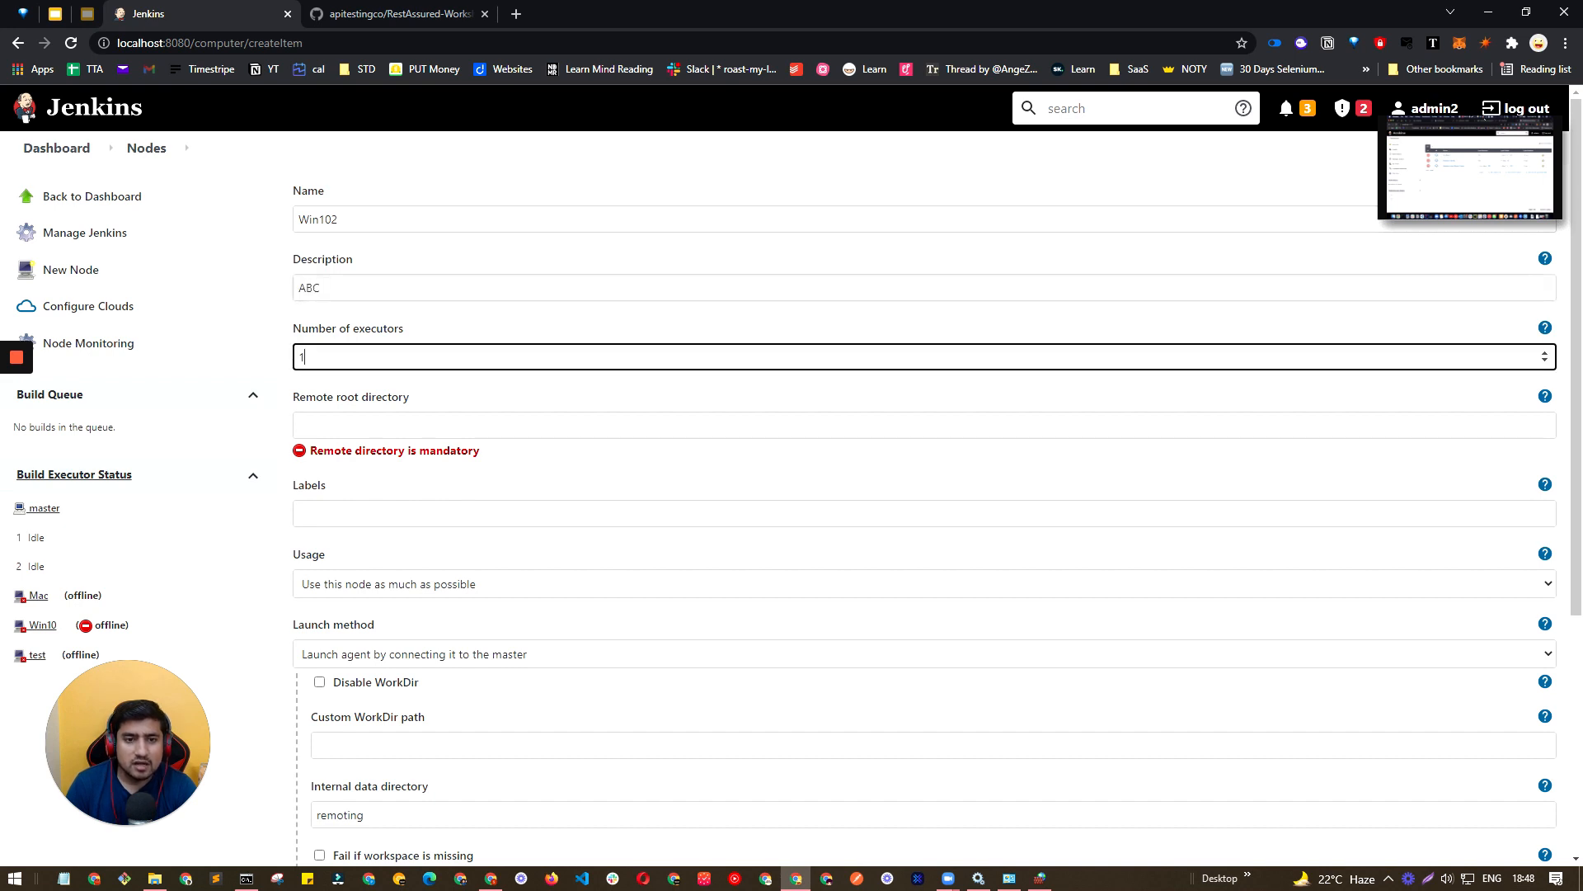
click(1544, 328)
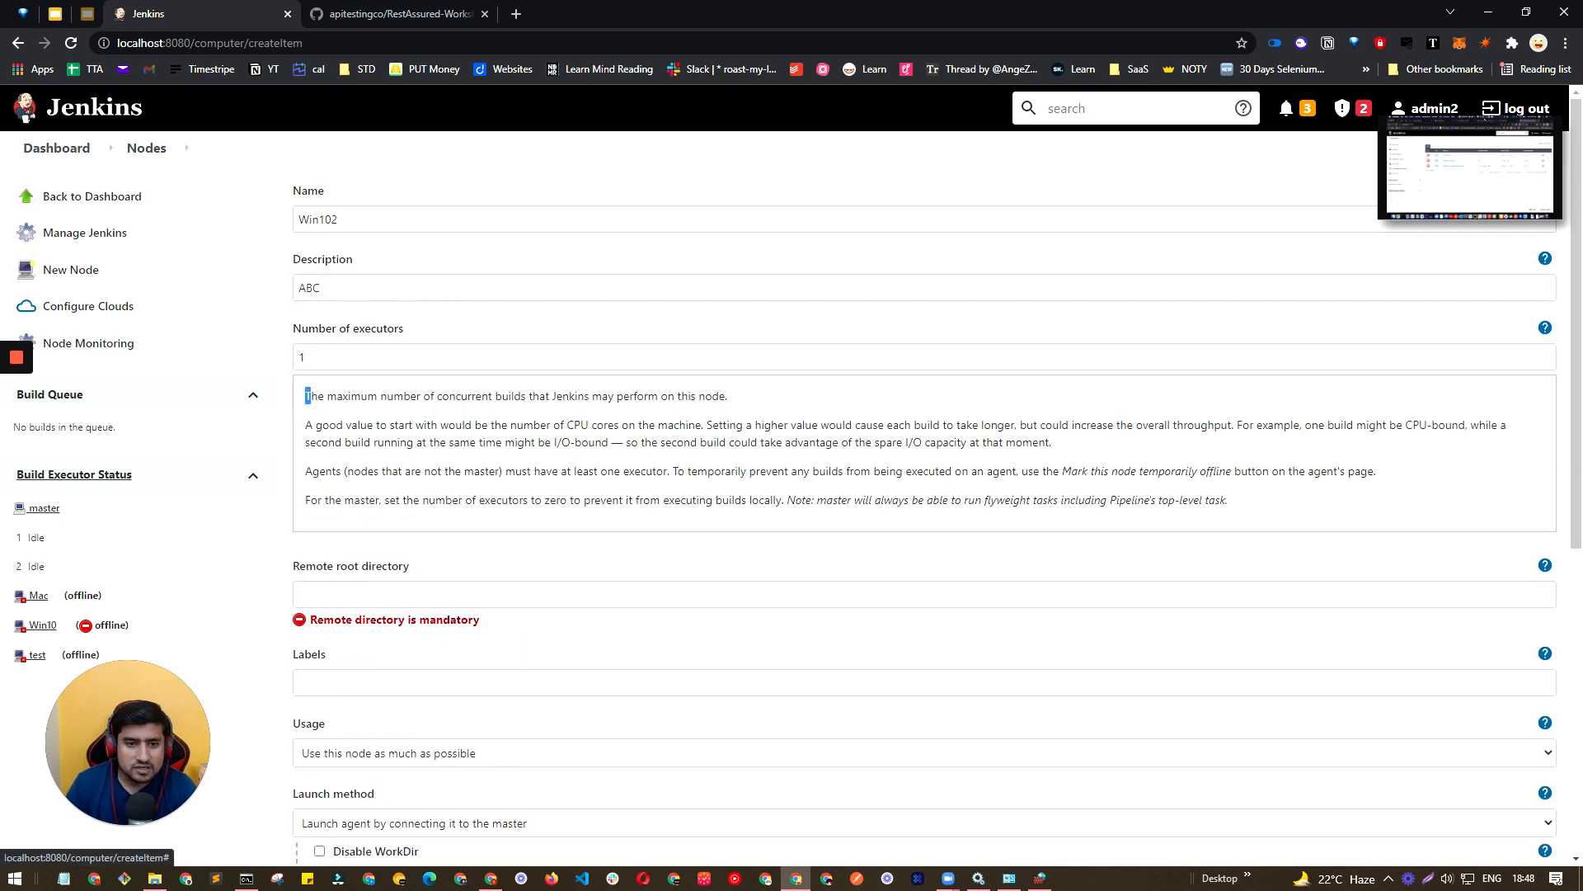
drag(306, 396, 677, 396)
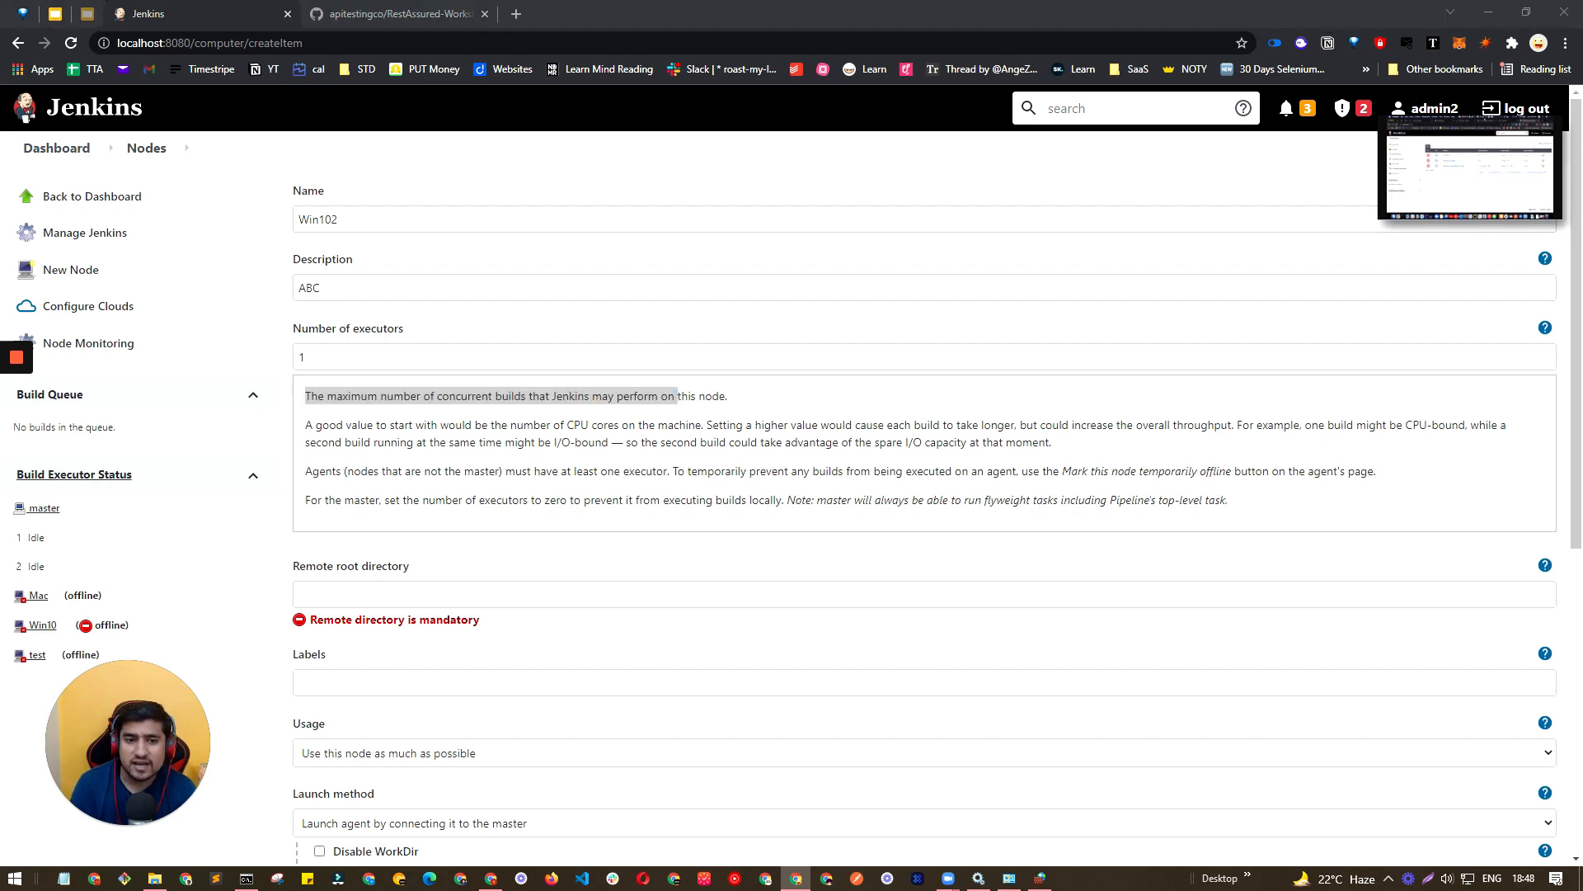
click(1051, 266)
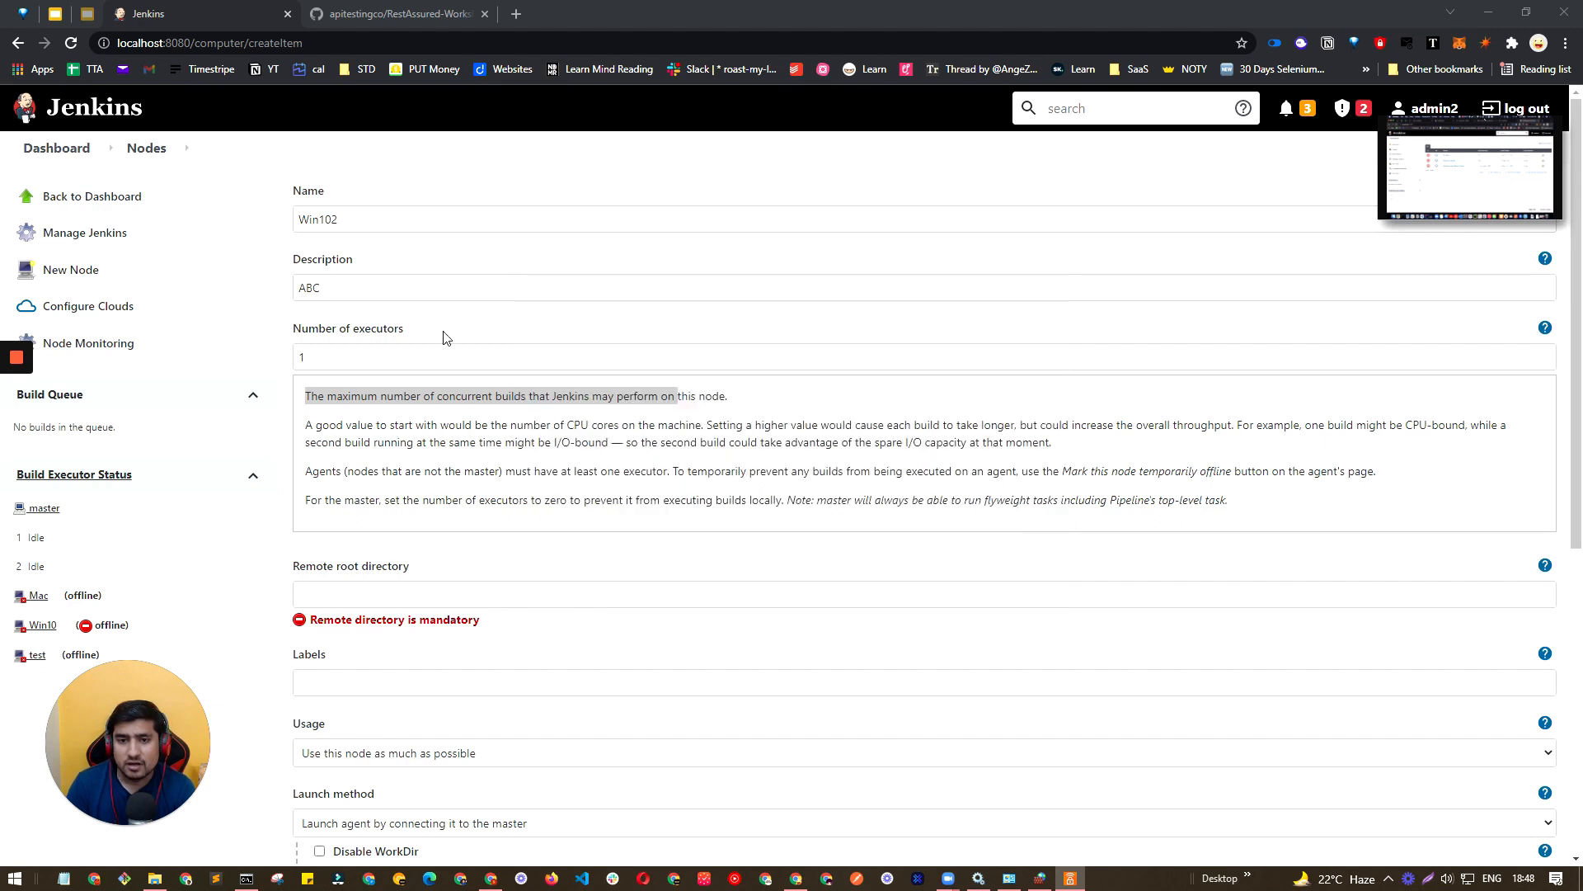
click(307, 357)
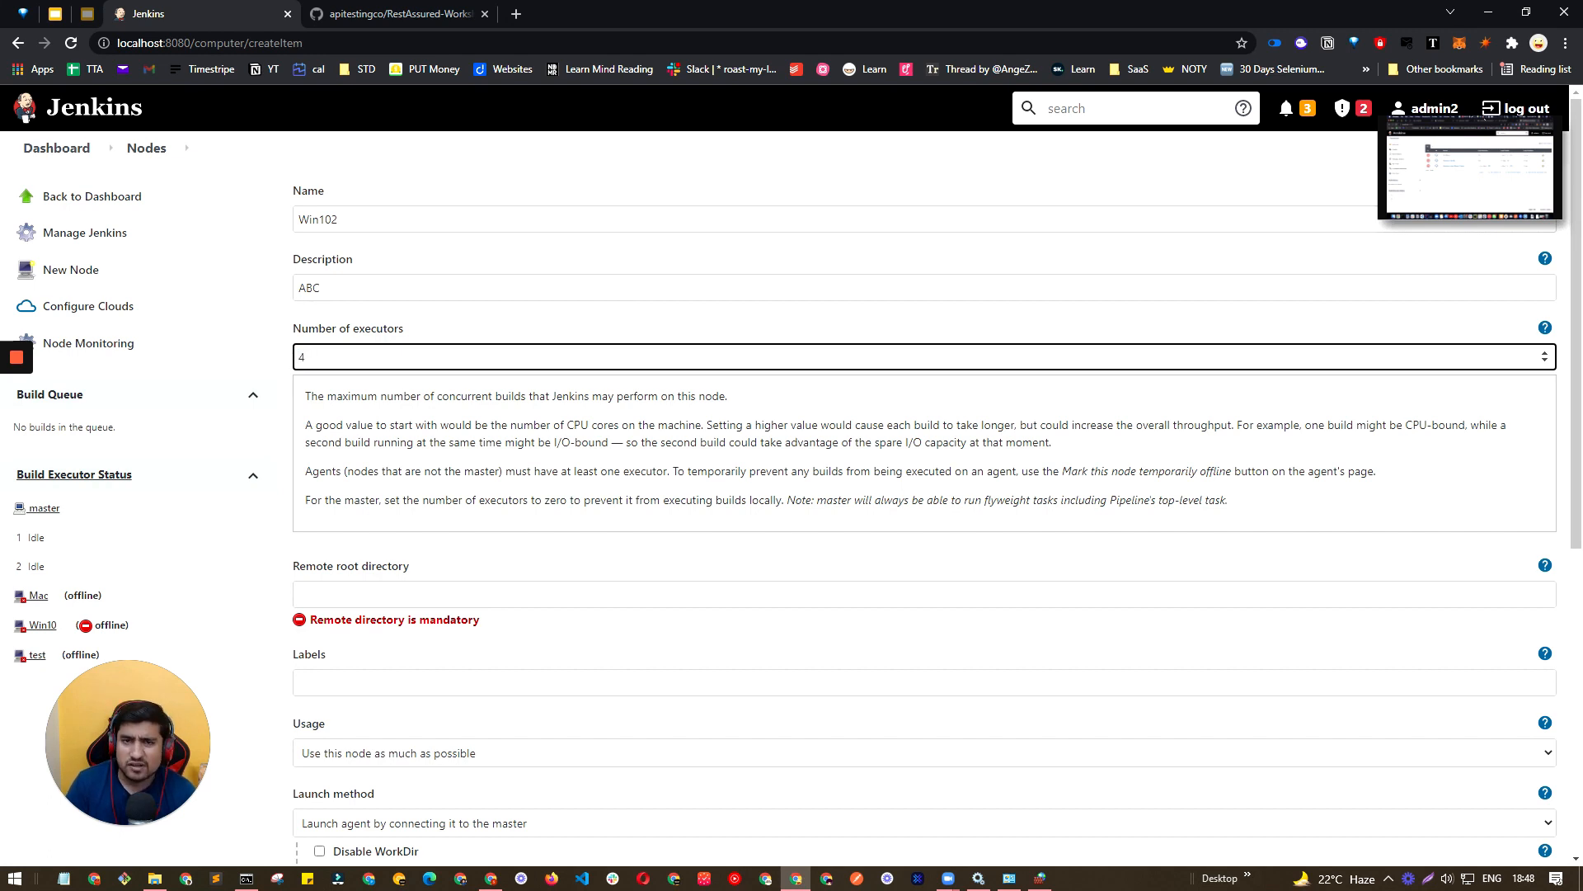
click(353, 323)
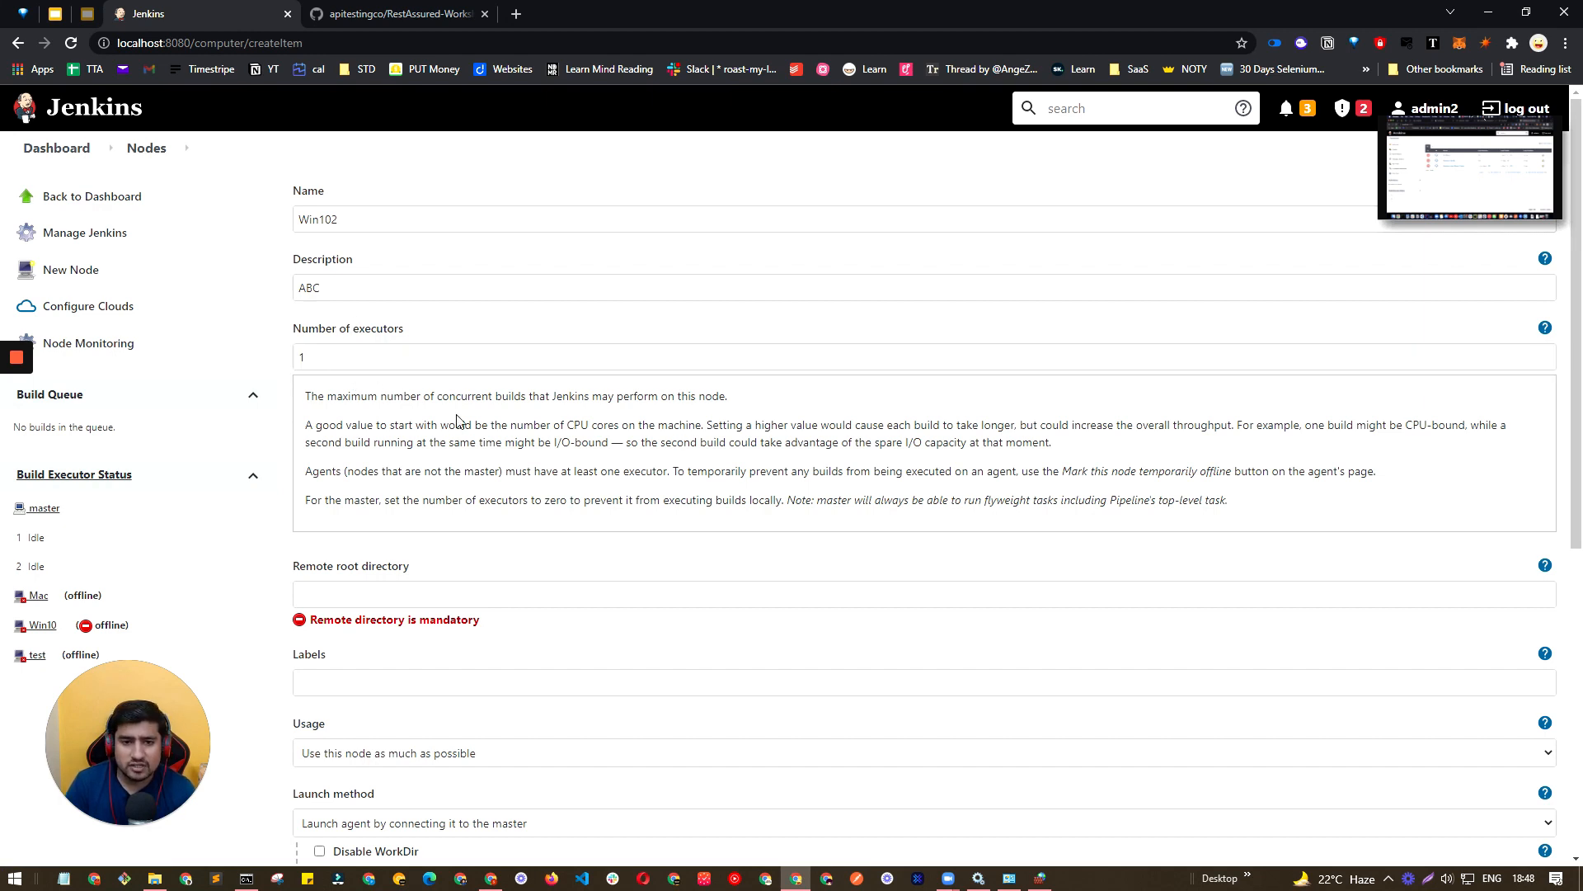
drag(574, 425, 613, 424)
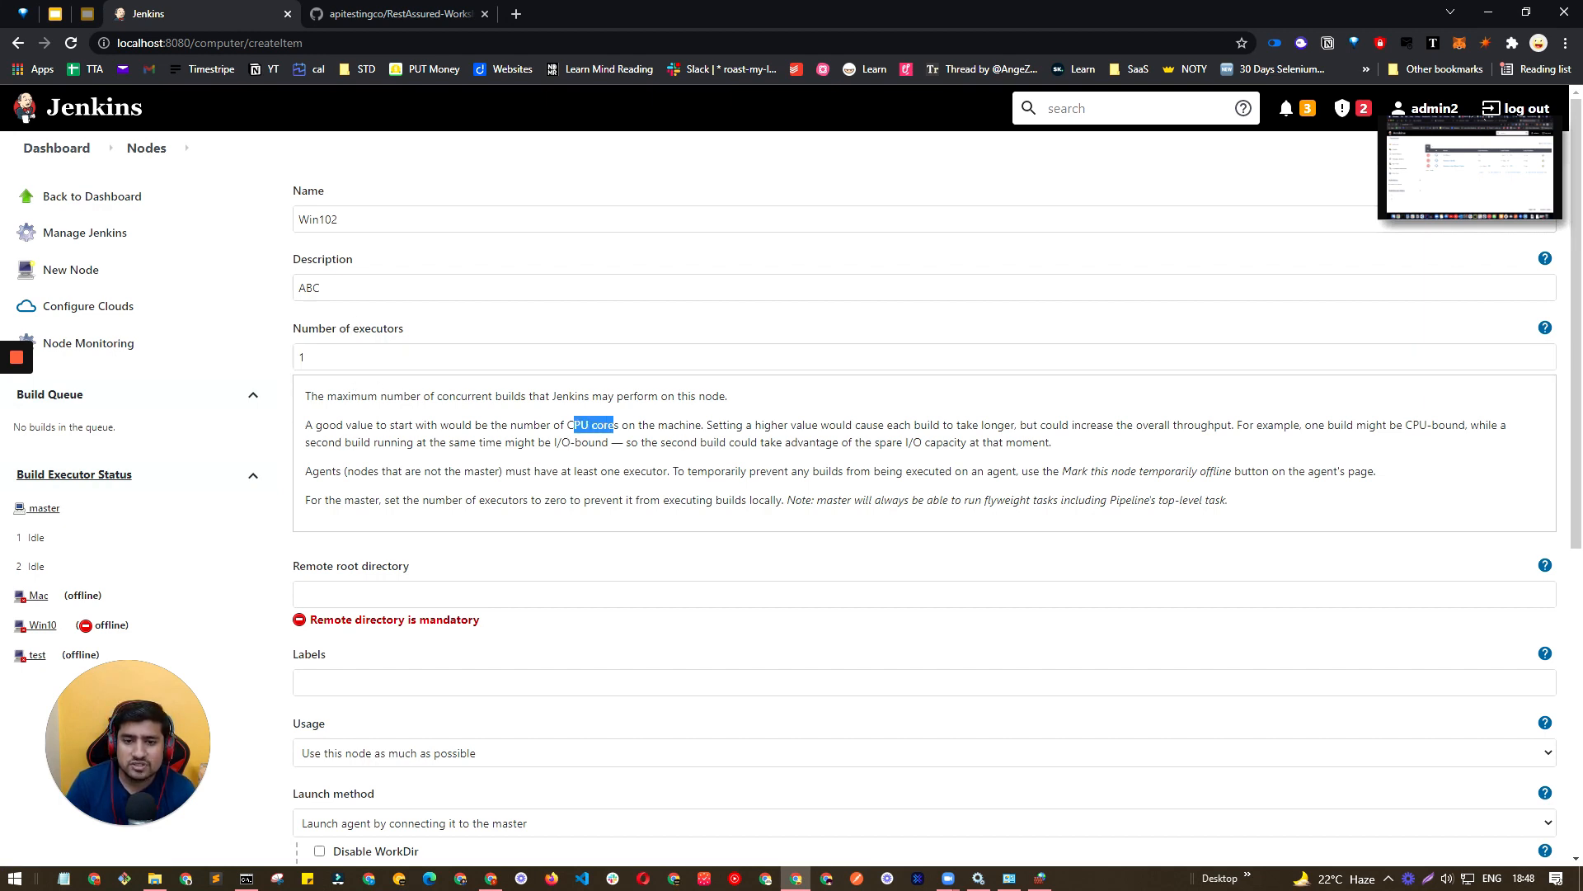
Try 8 as the node's number of executors
double_click(318, 359)
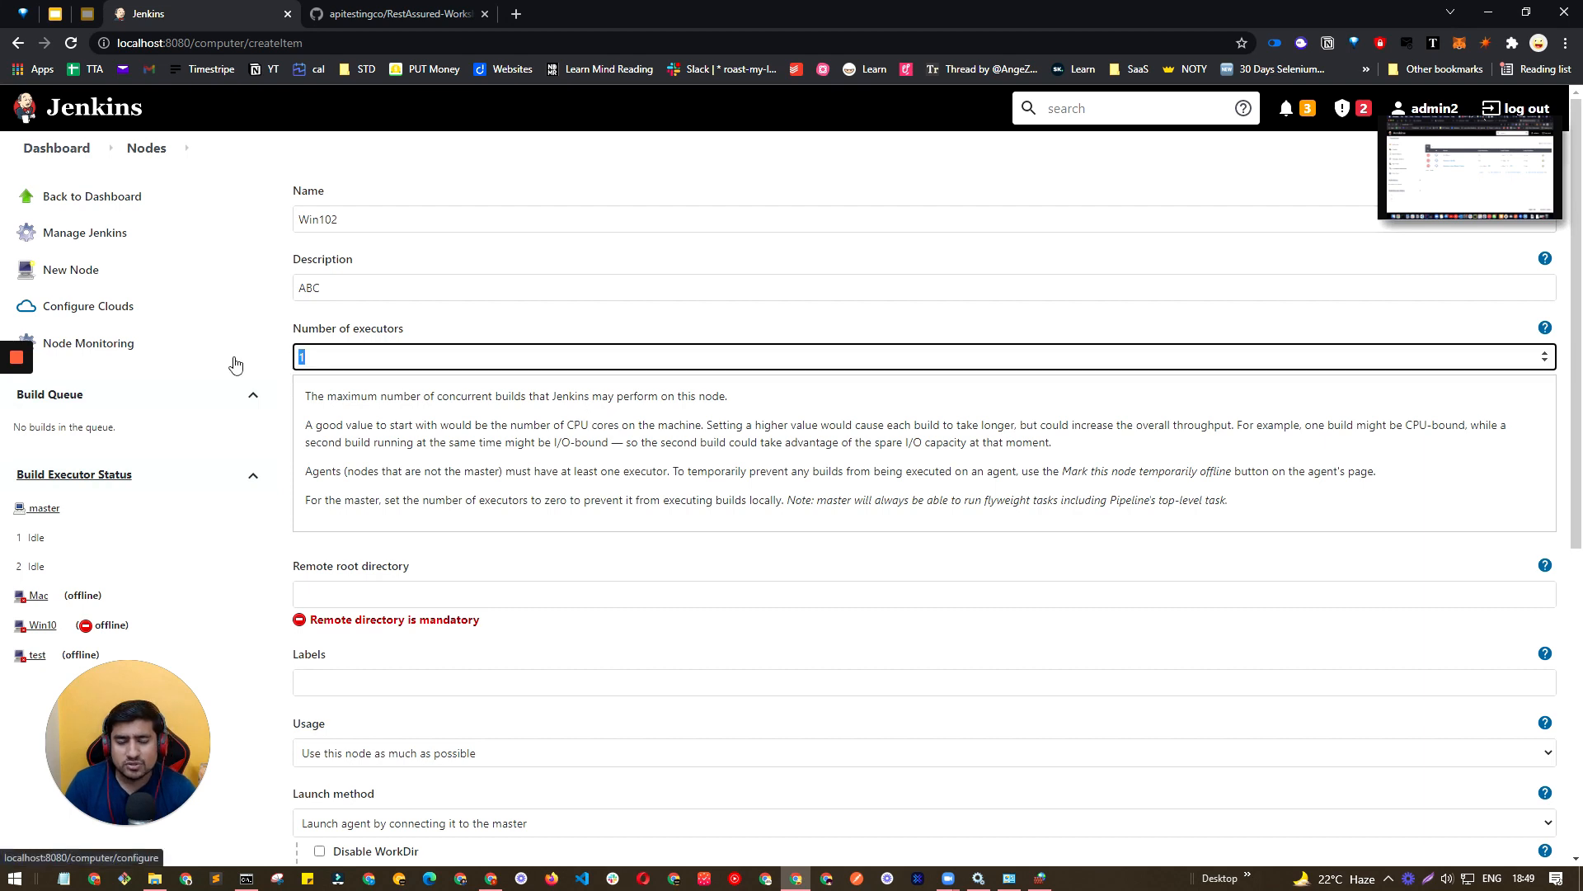
text(8)
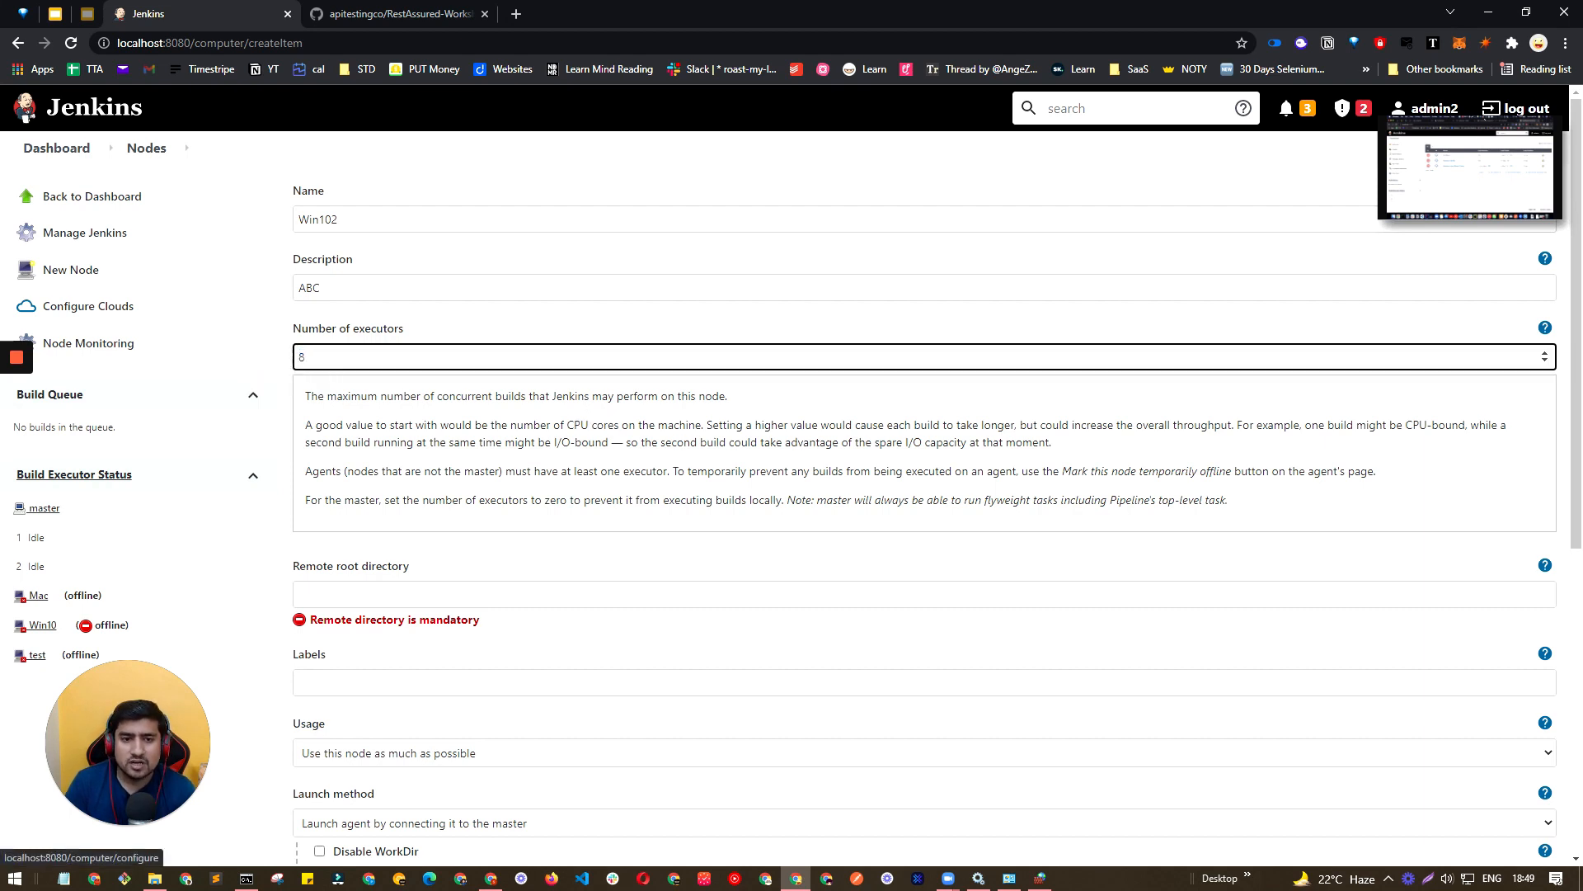
key(ctrl+a)
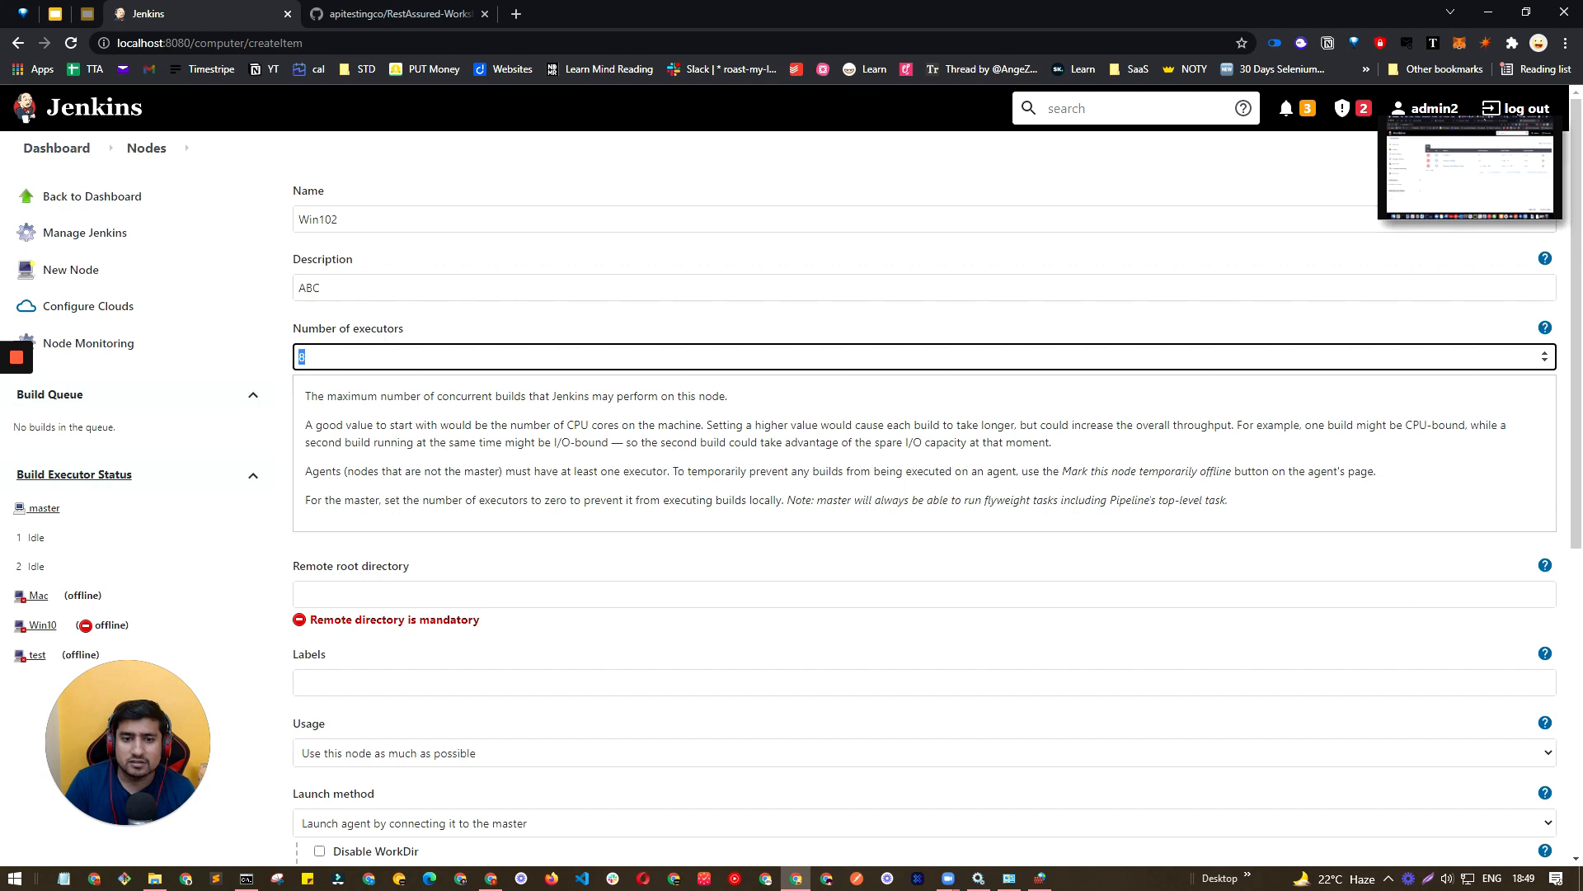
Highlight the concurrent builds wording in the help text and set the node's number of executors to 4
drag(435, 396, 545, 397)
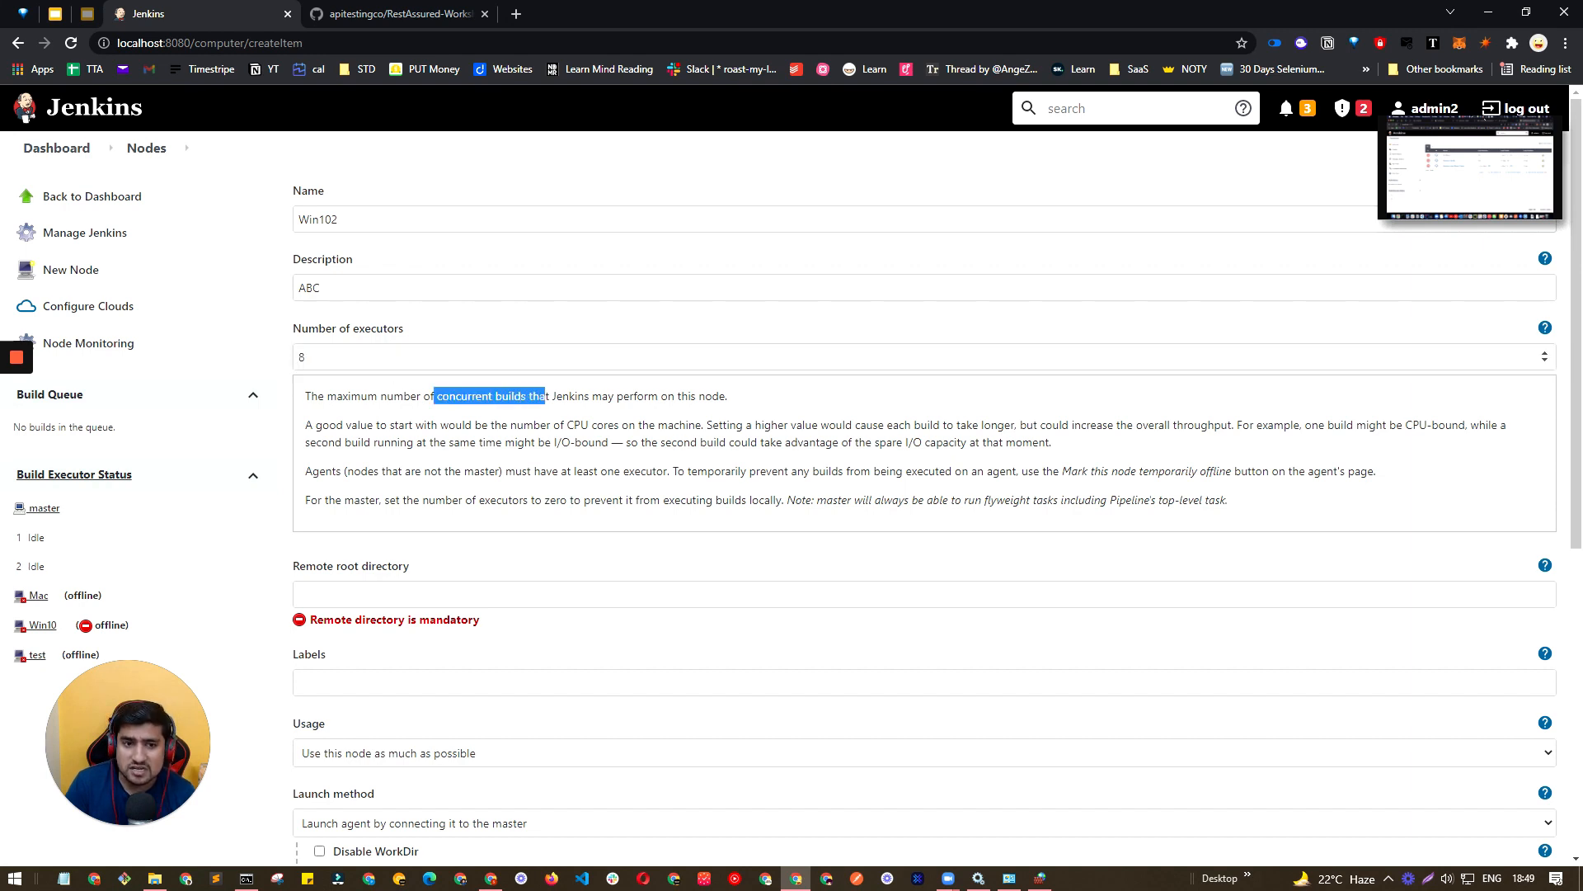
drag(338, 357, 195, 355)
text(4)
click(433, 330)
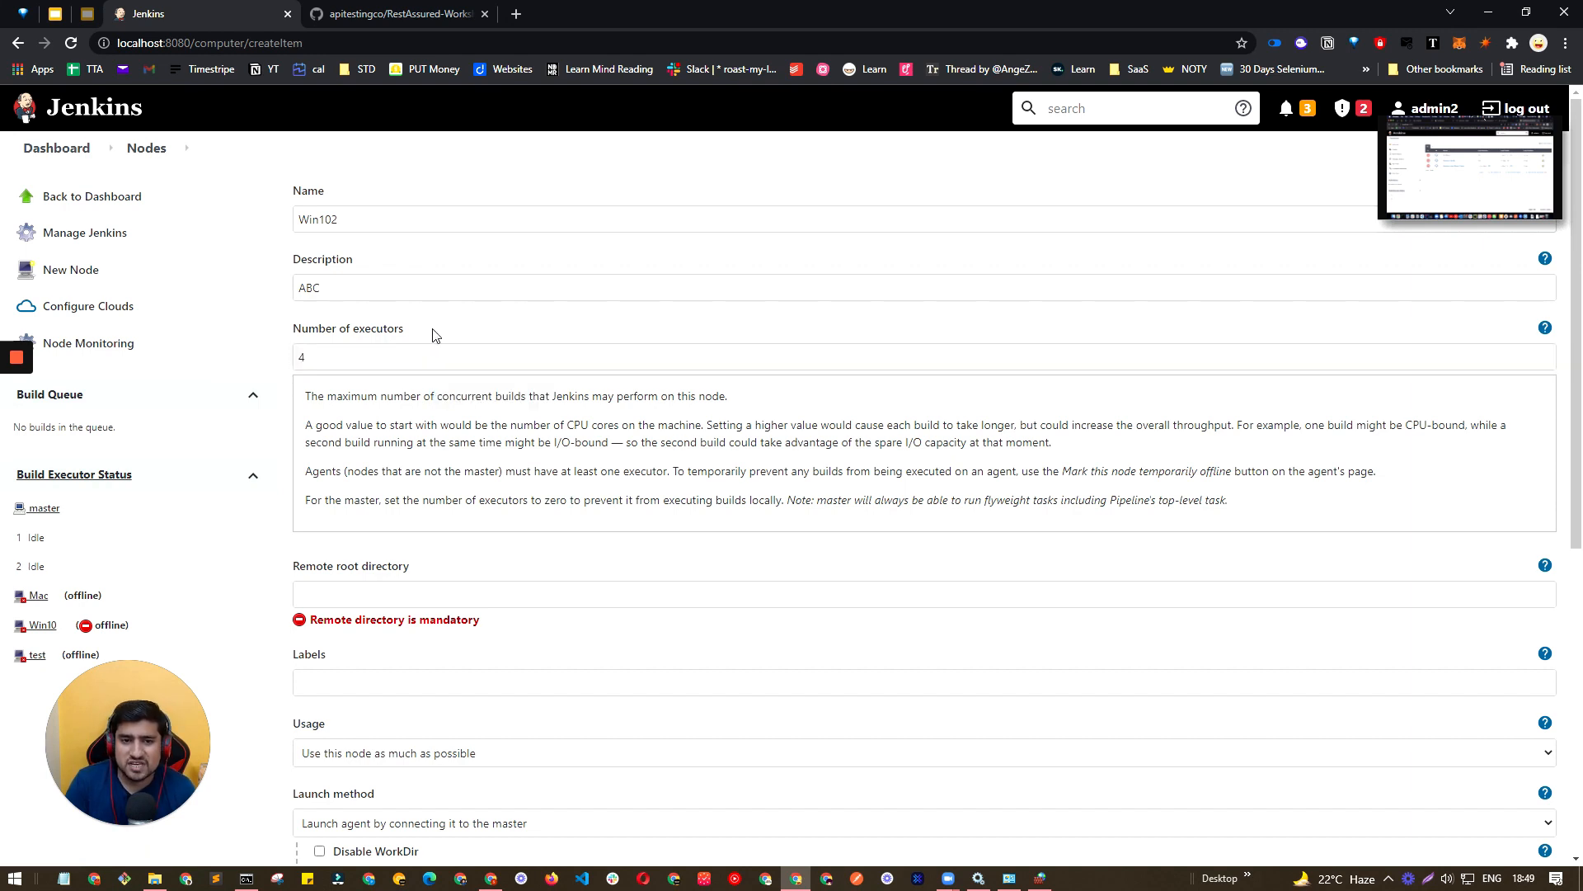
Copy the folder path D:\Code\Workspace from File Explorer and enter it as the node's remote root directory in Jenkins
scroll(399, 375, down, 2)
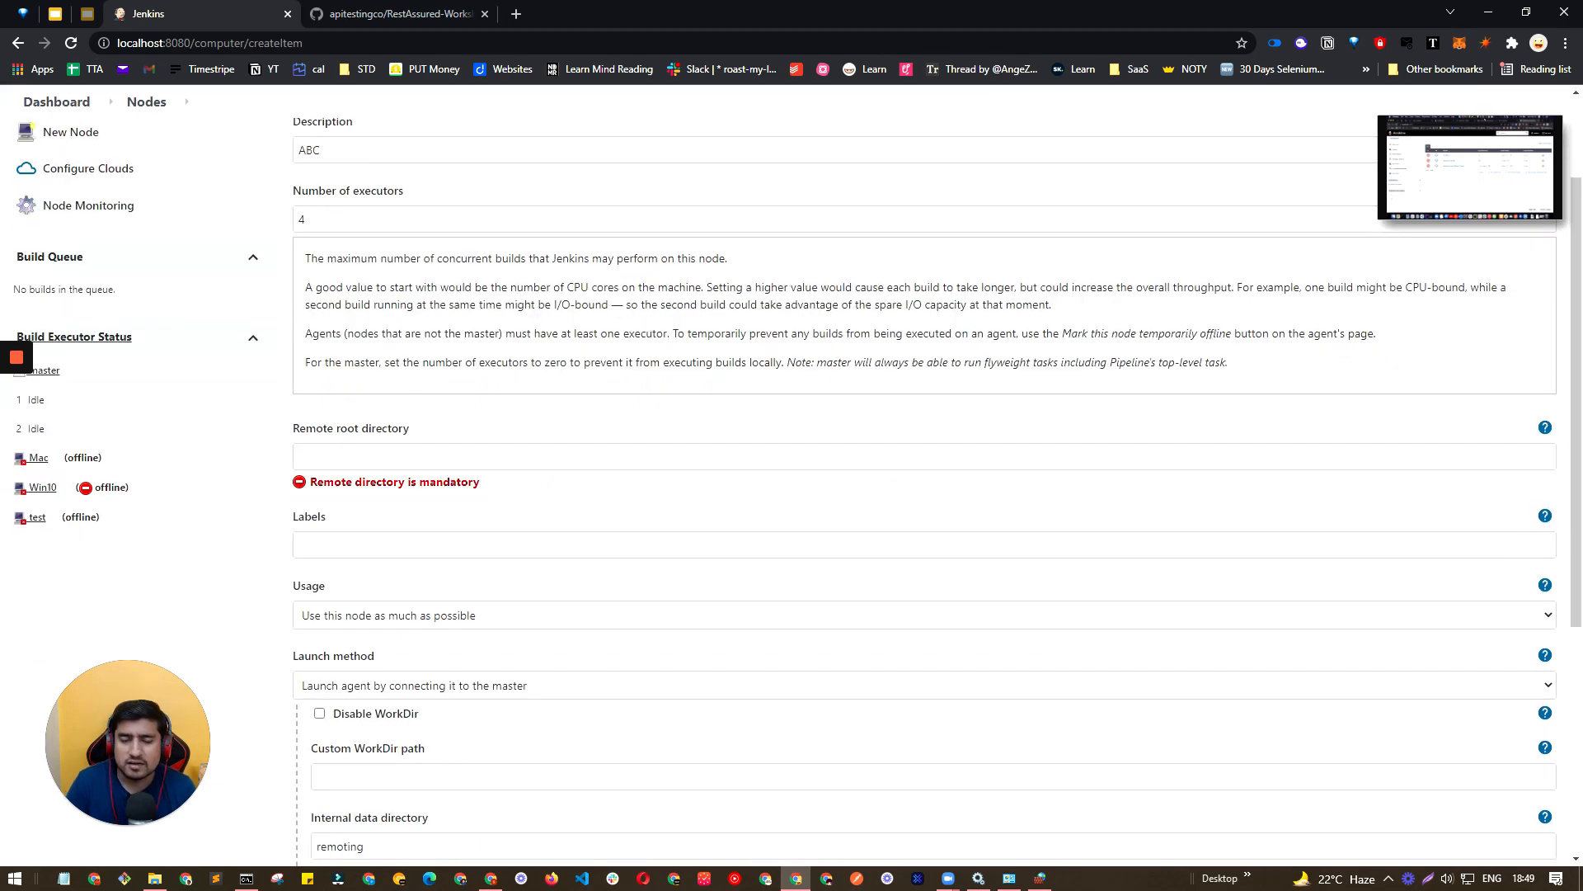
click(412, 456)
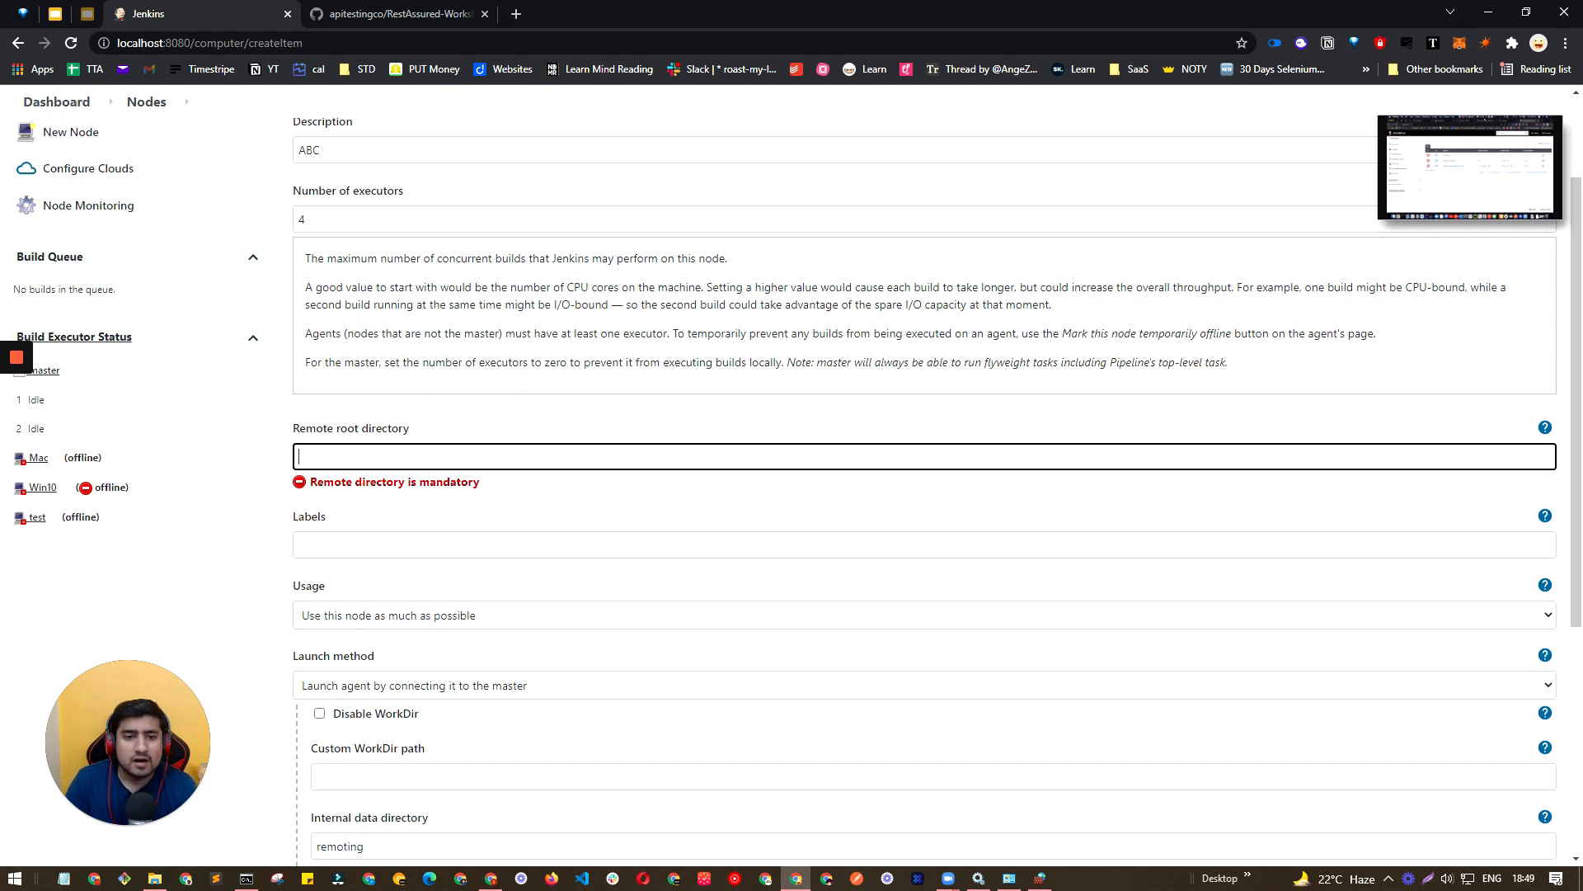
click(155, 876)
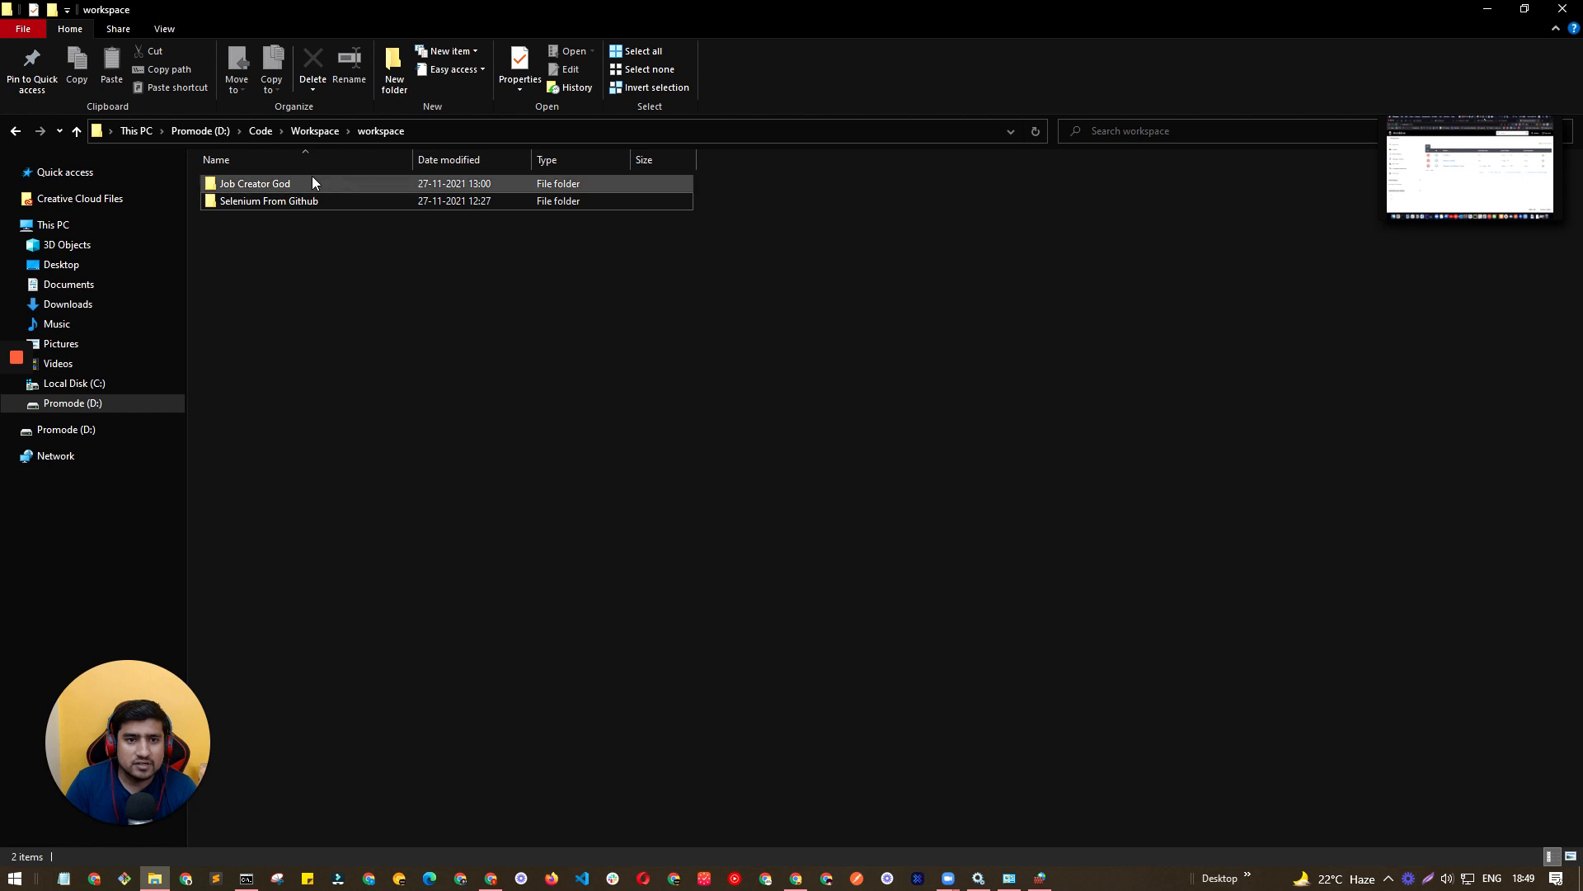
click(314, 130)
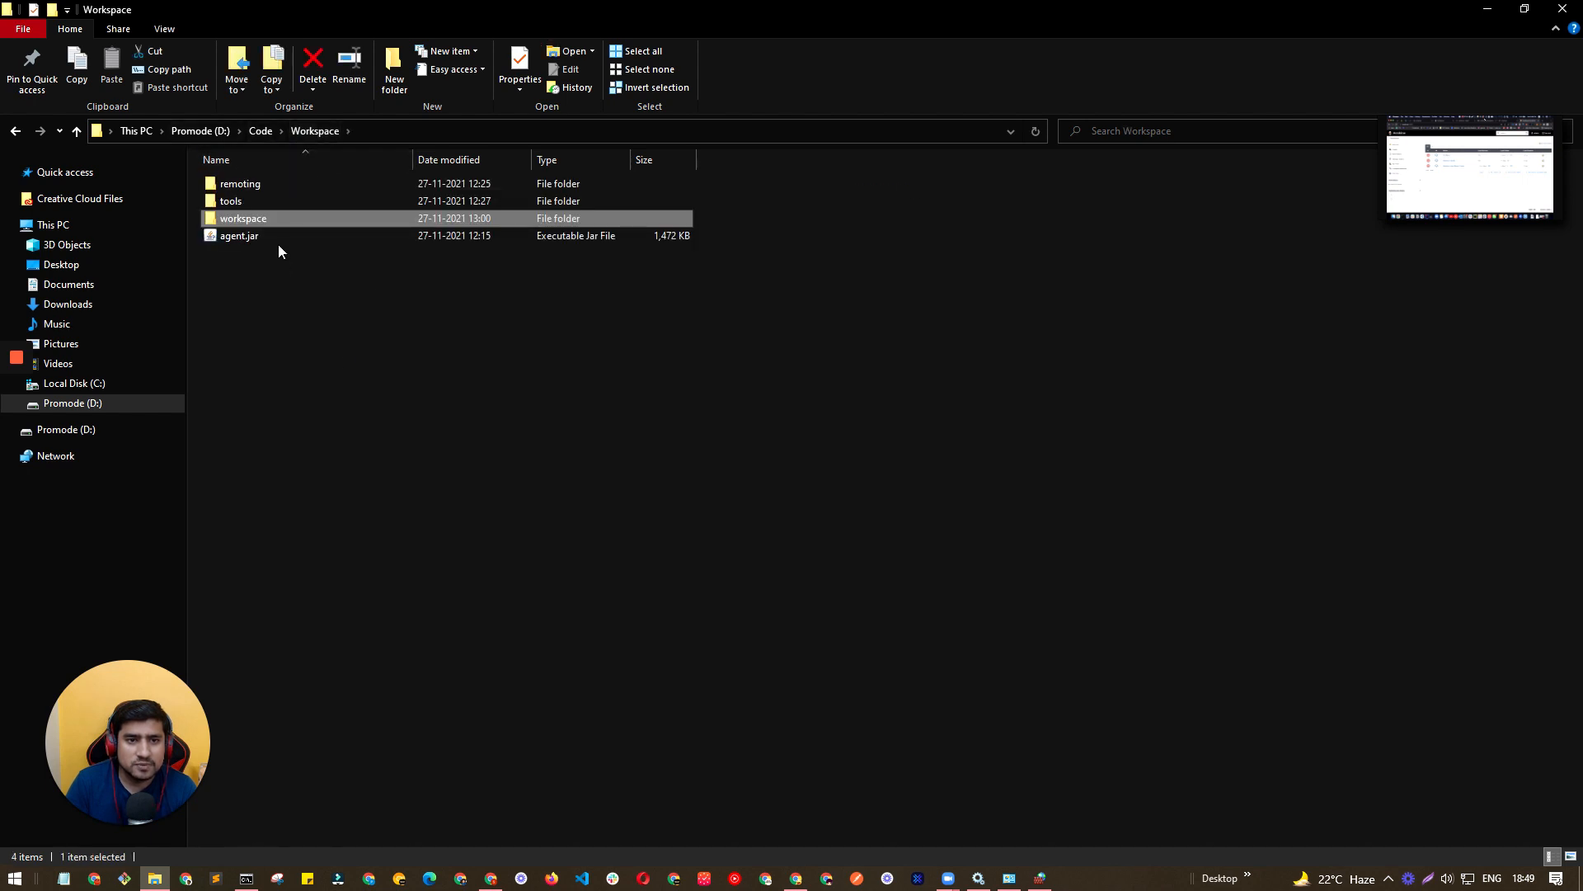
click(280, 249)
click(394, 131)
key(ctrl+c)
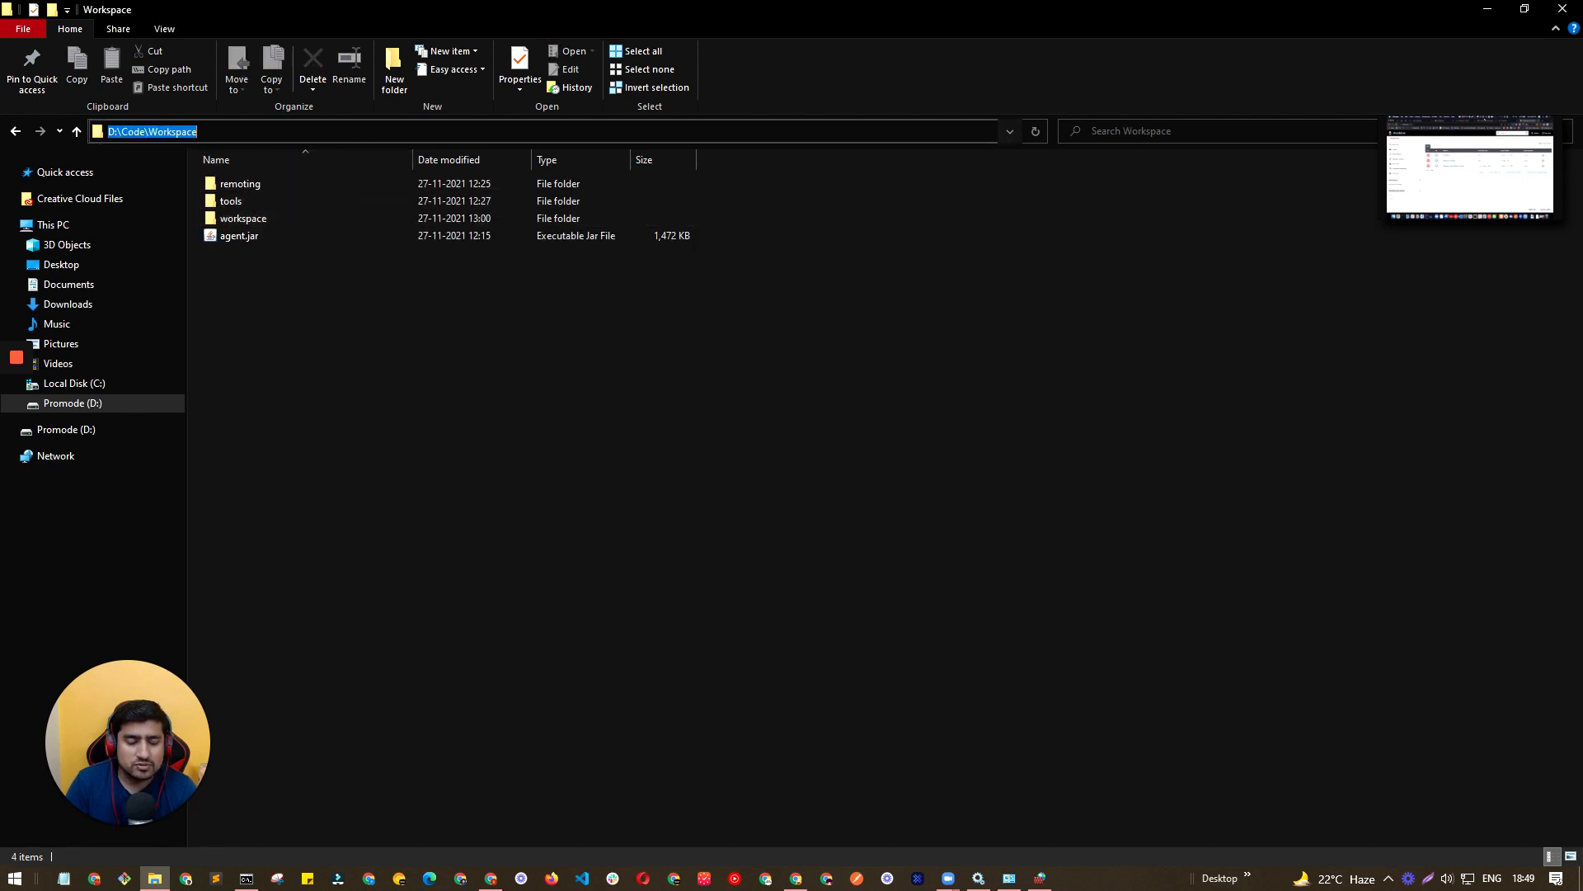
key(alt+Tab)
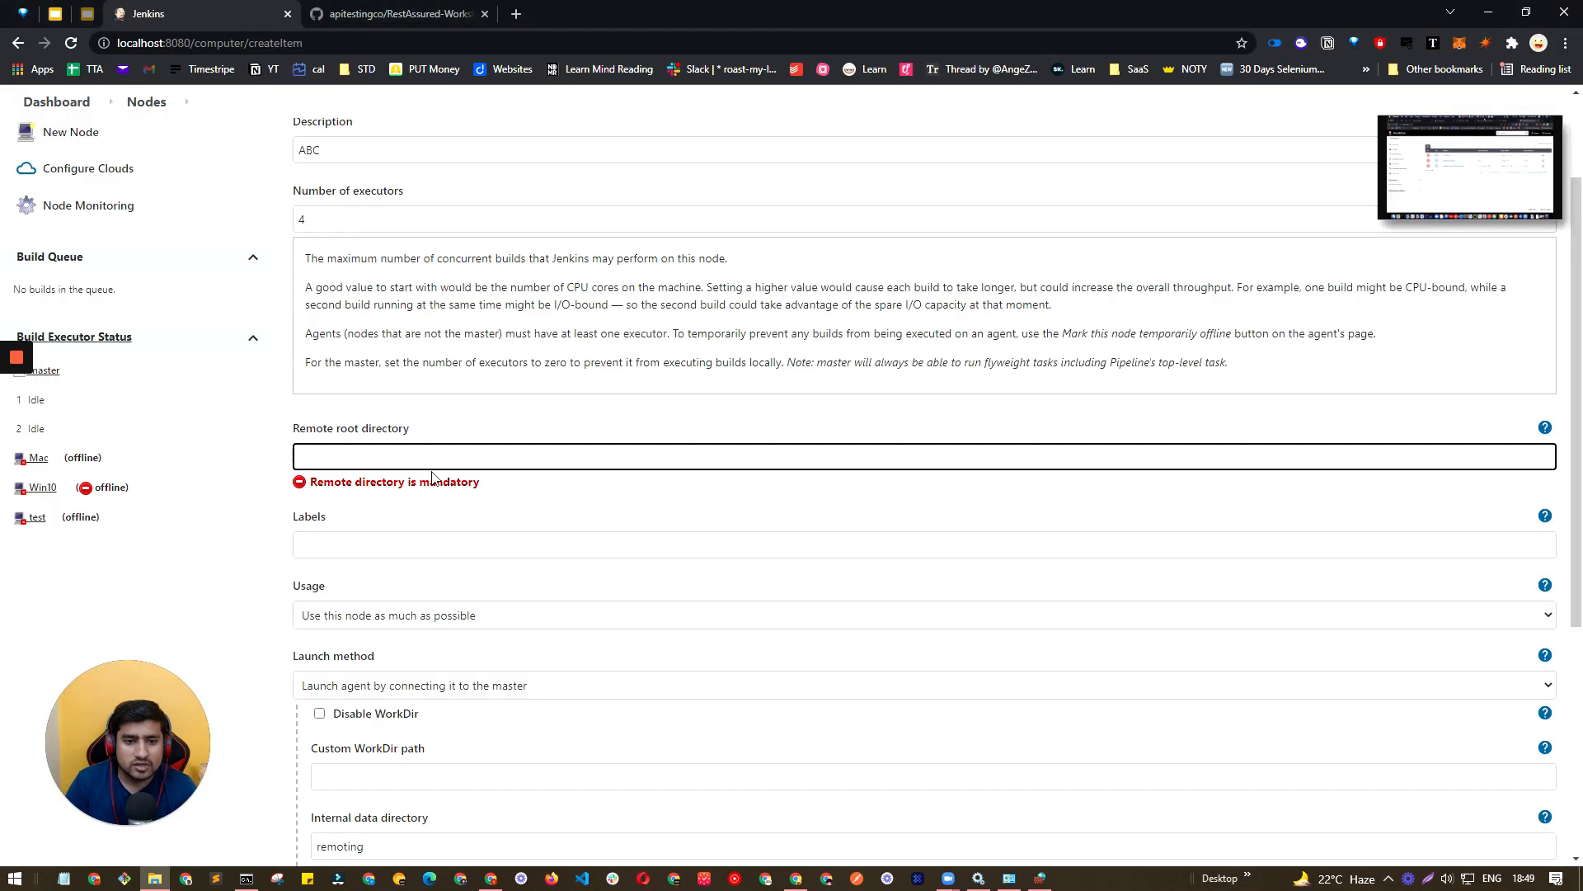
key(ctrl+v)
Enter Win102 as the node's label
click(437, 518)
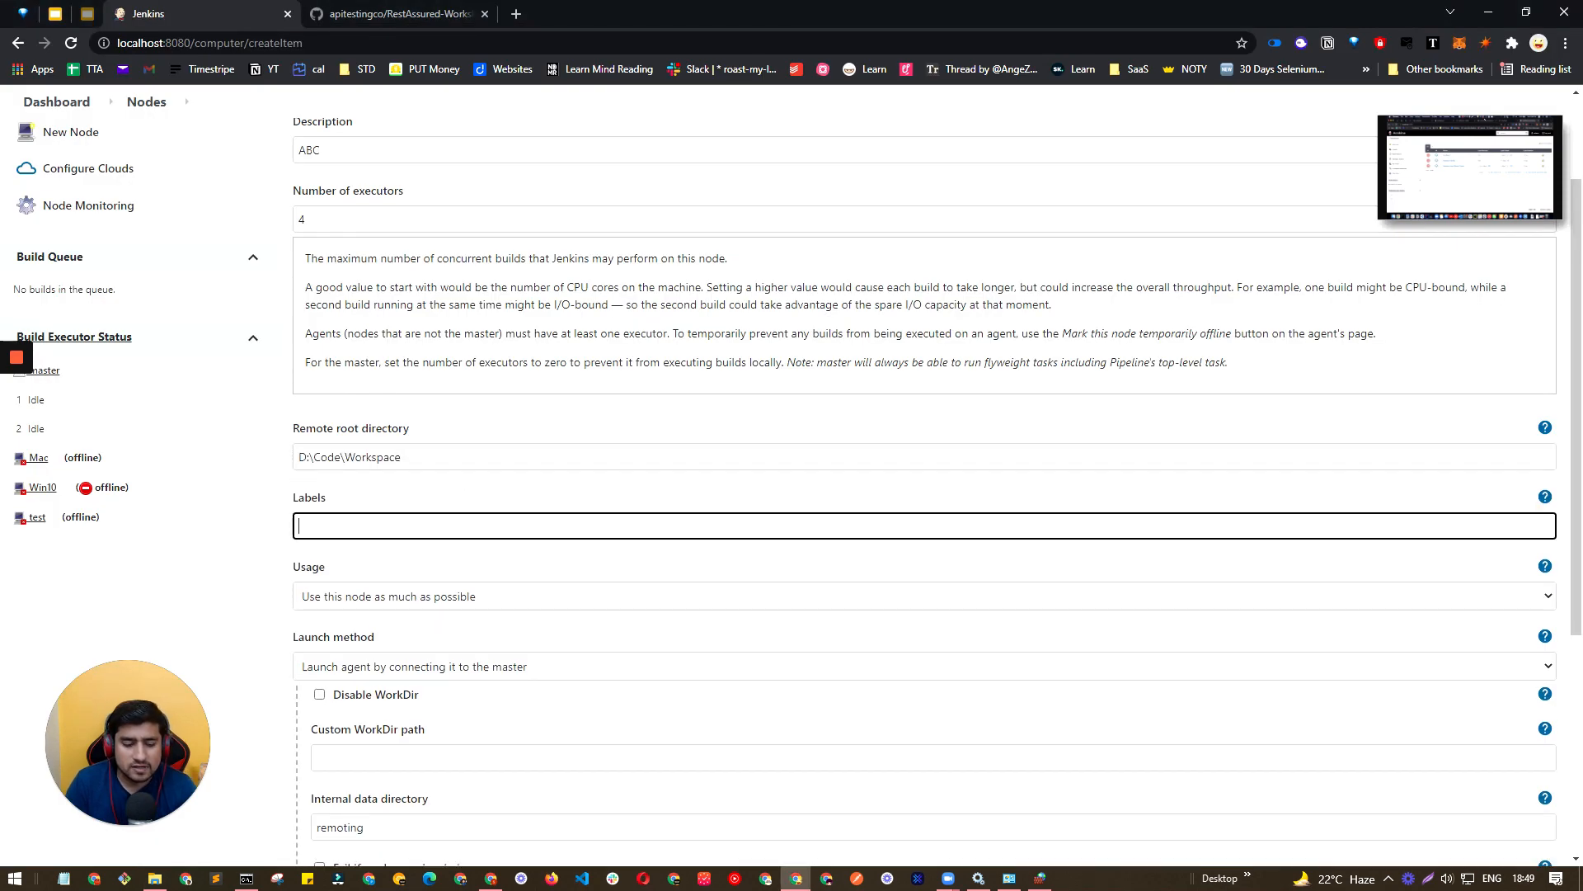
text(Win10)
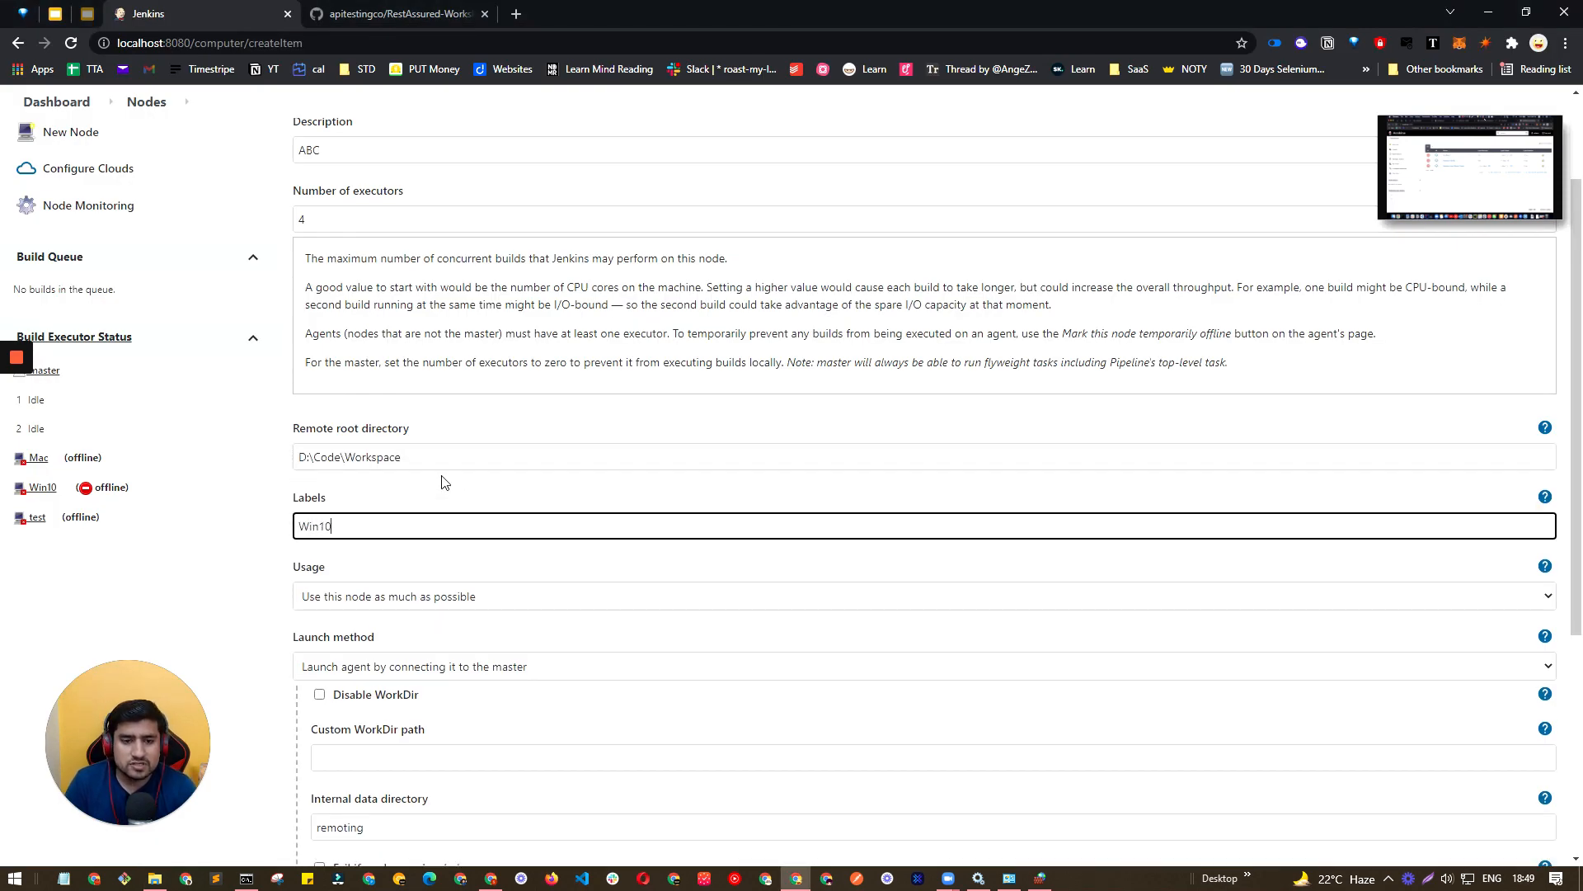
scroll(414, 498, down, 2)
key(ctrl+a)
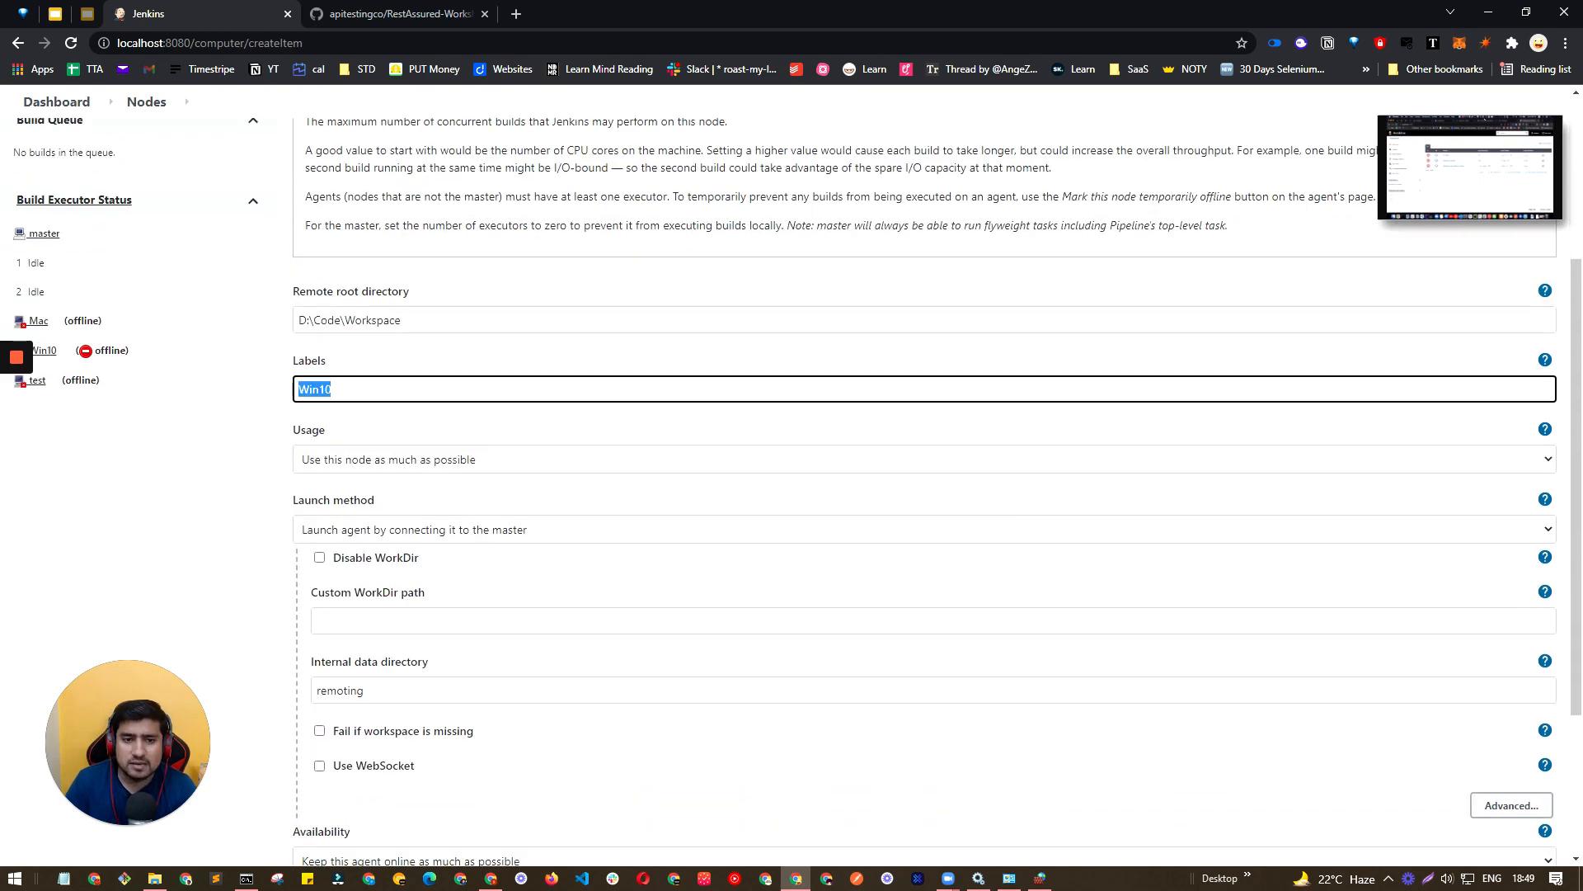
text(Win102)
click(371, 441)
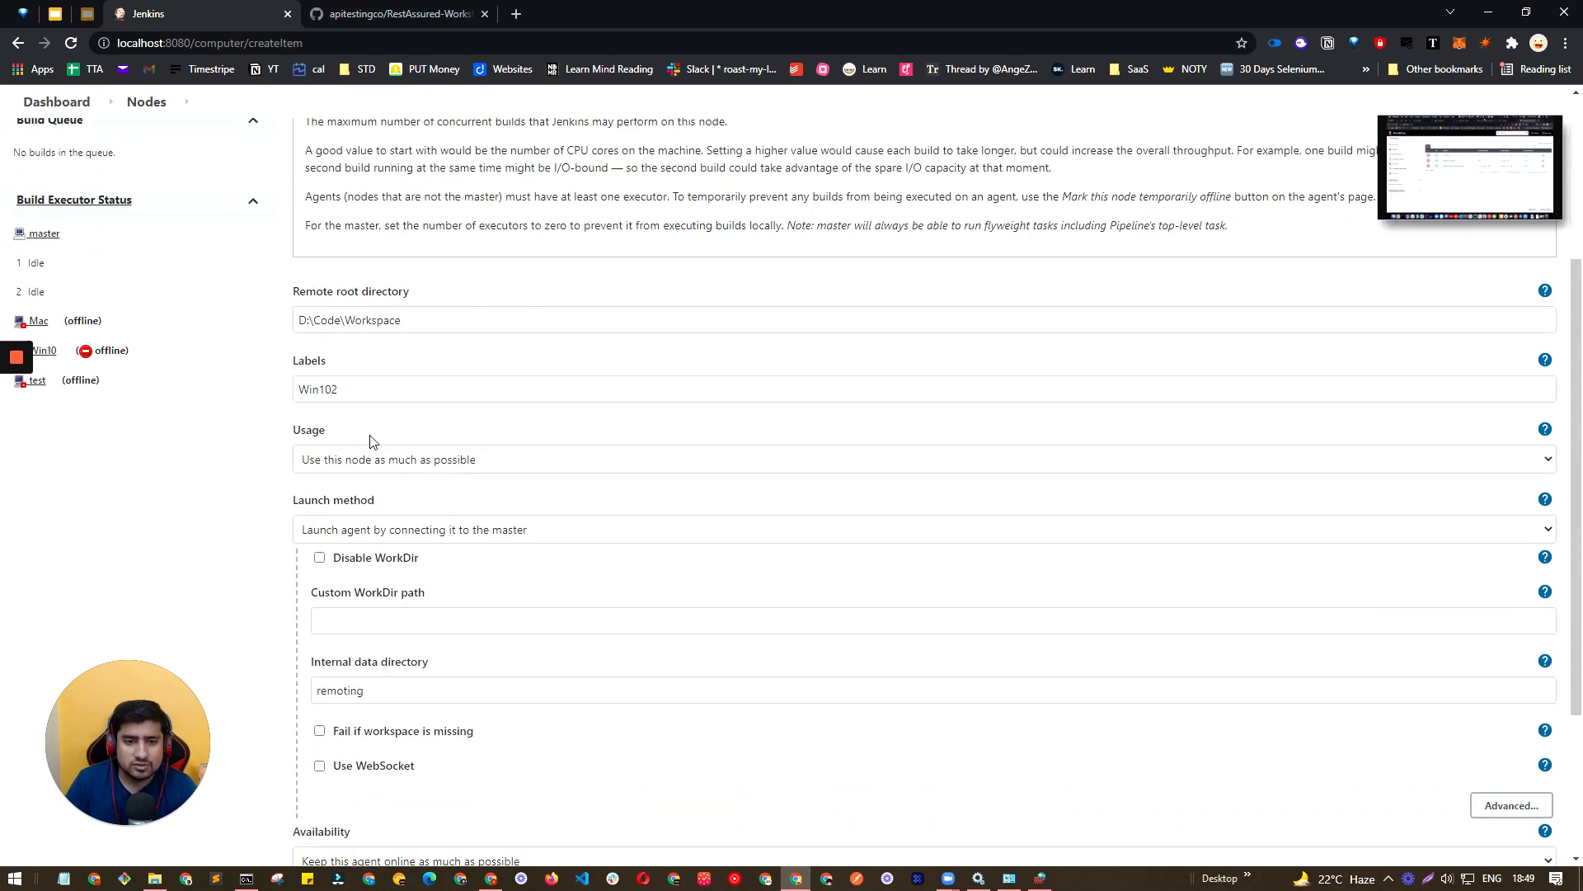
Review the remaining node settings and save the new node
scroll(370, 441, down, 2)
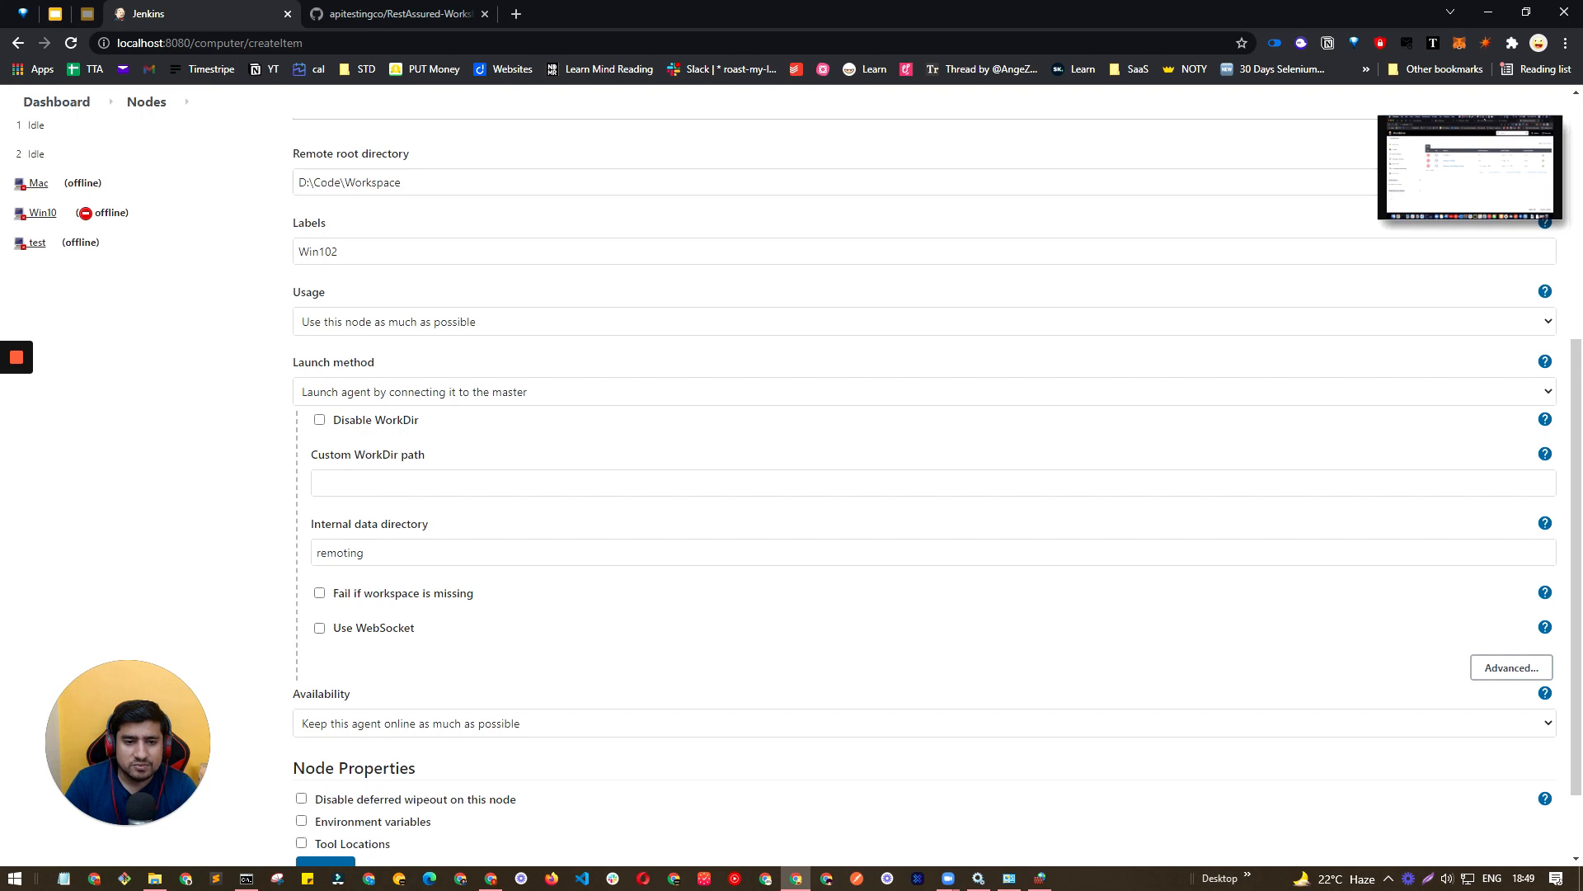
scroll(923, 478, down, 2)
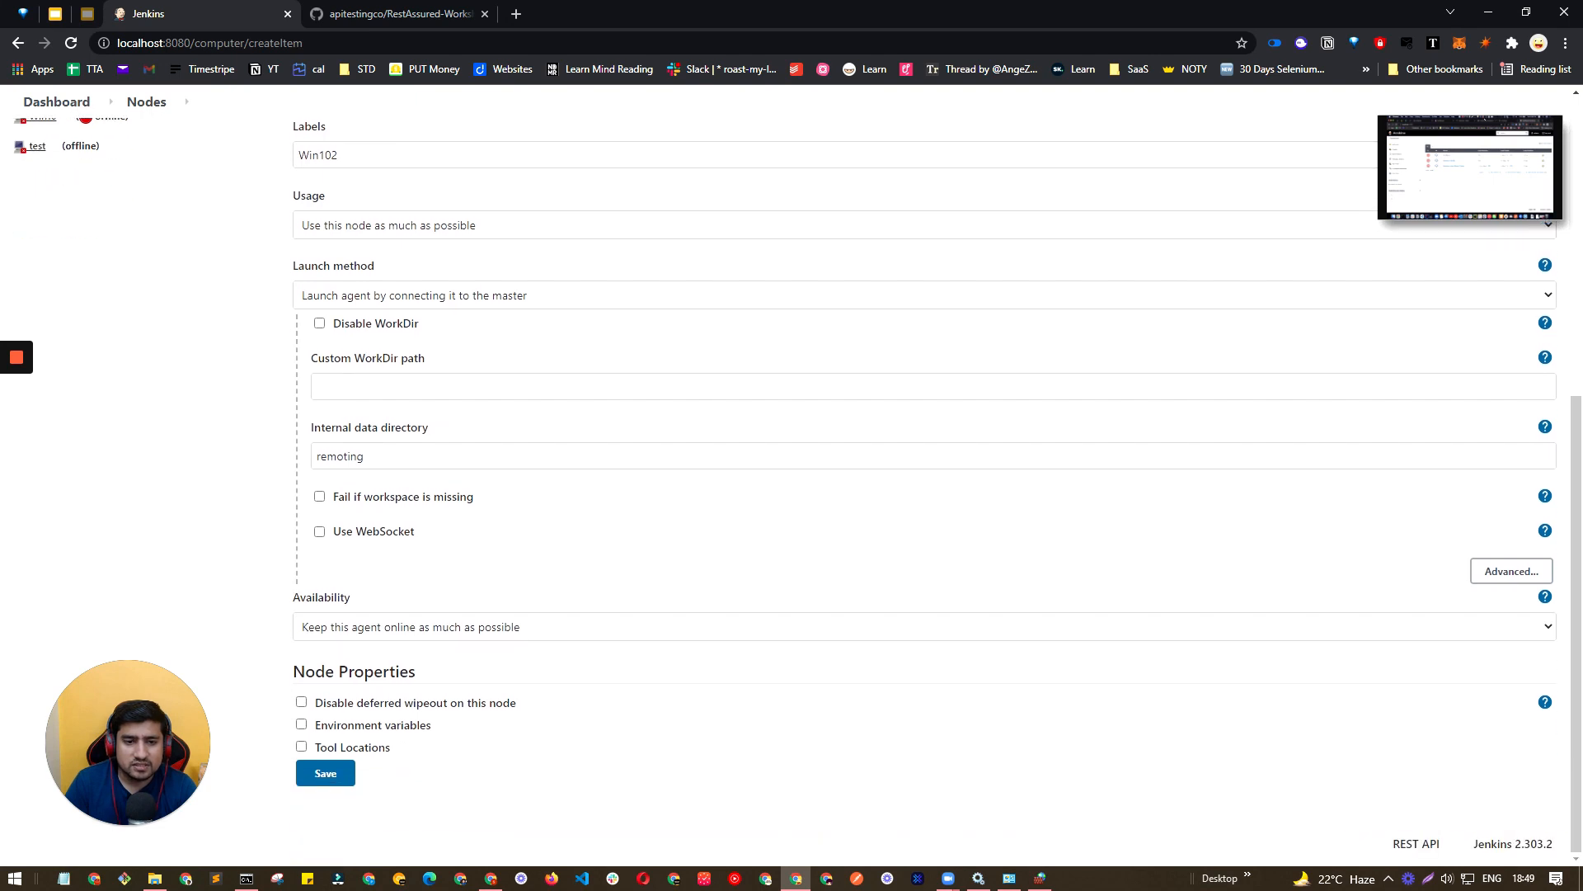
click(324, 772)
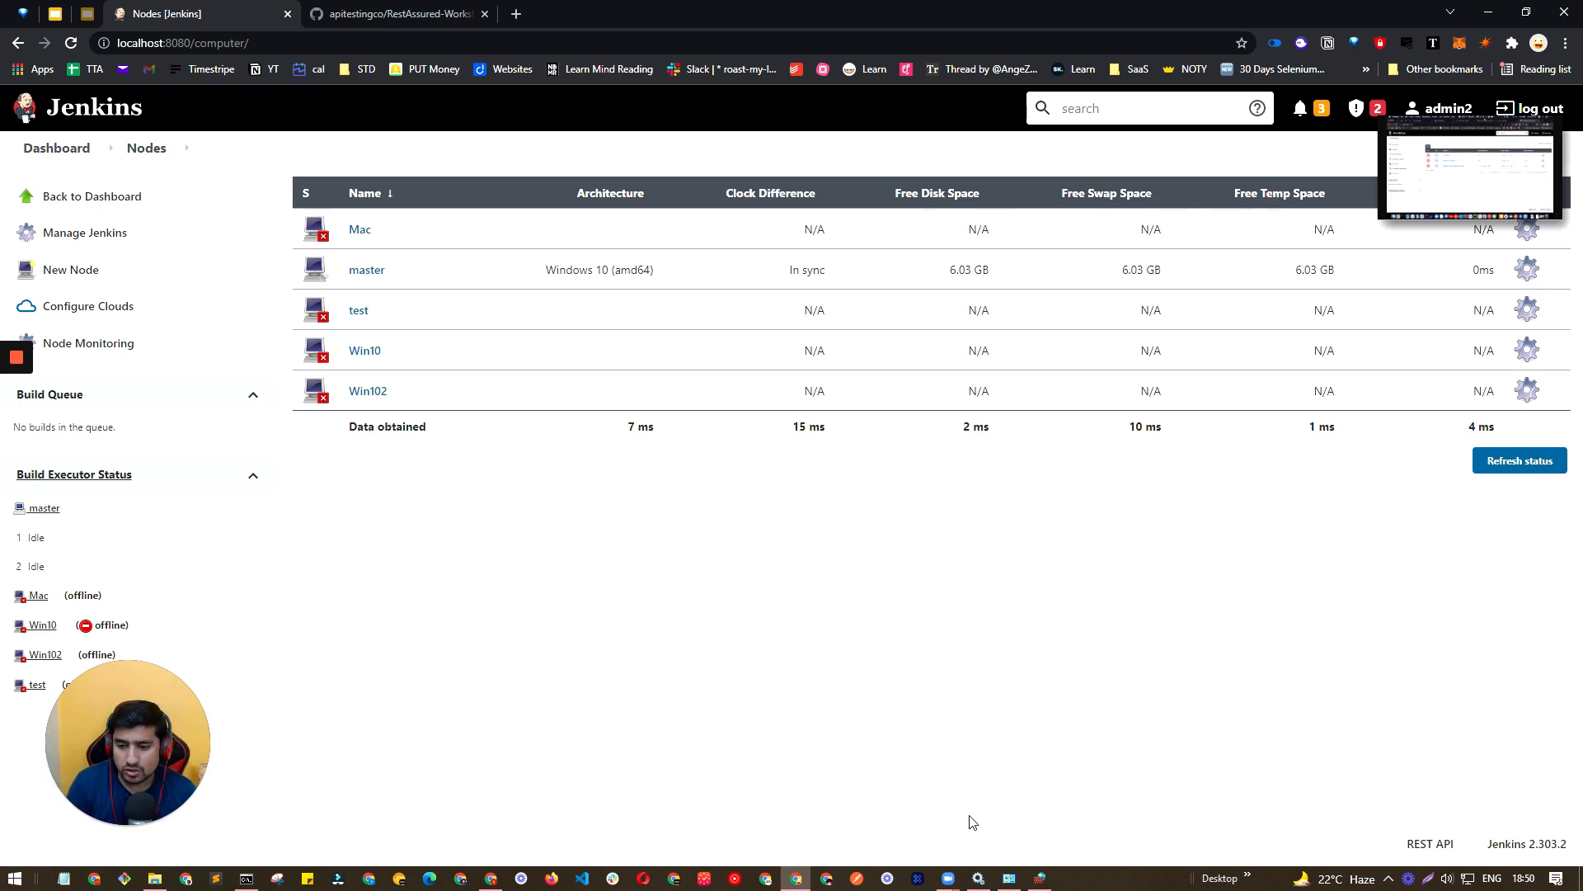
Show how to find the firewall through a Windows search for firewall, and return to Windows Defender Firewall with Advanced Security
click(1039, 878)
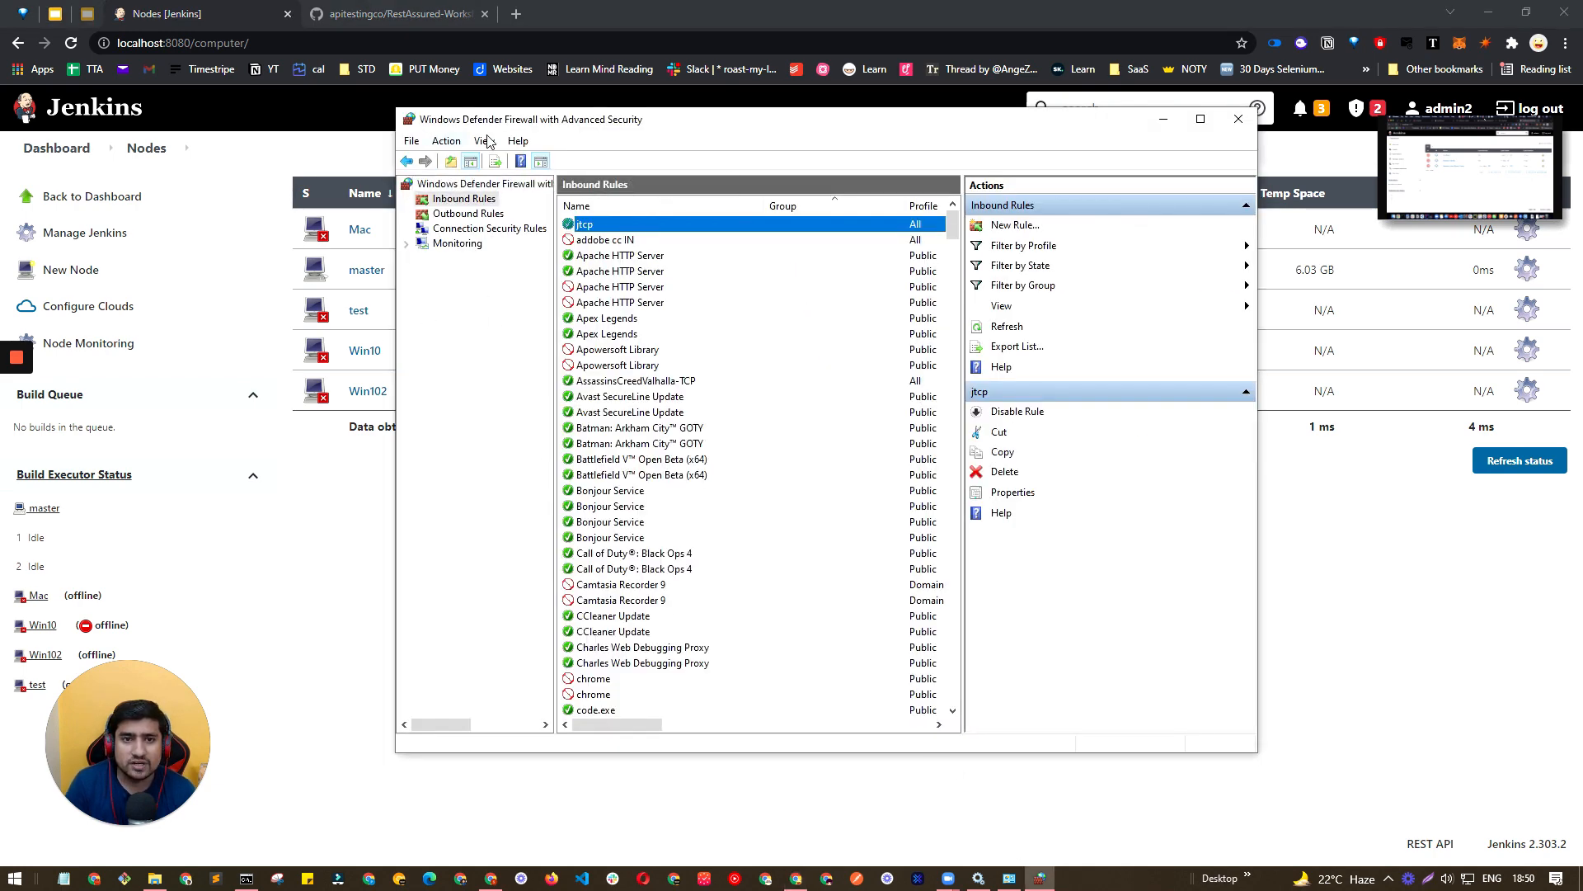
click(16, 878)
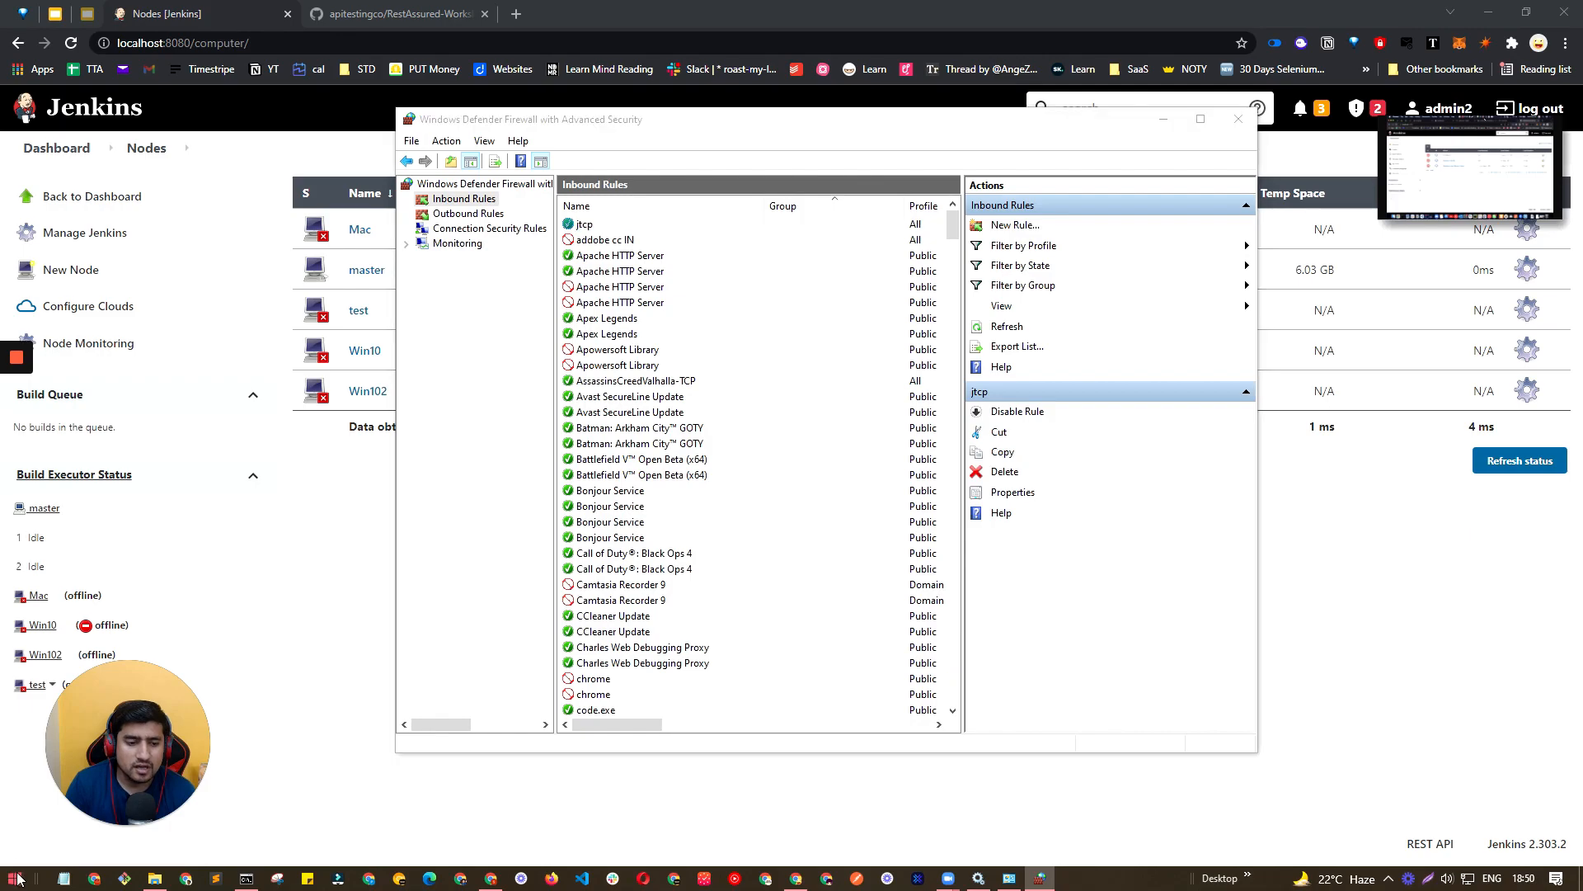
text(fir)
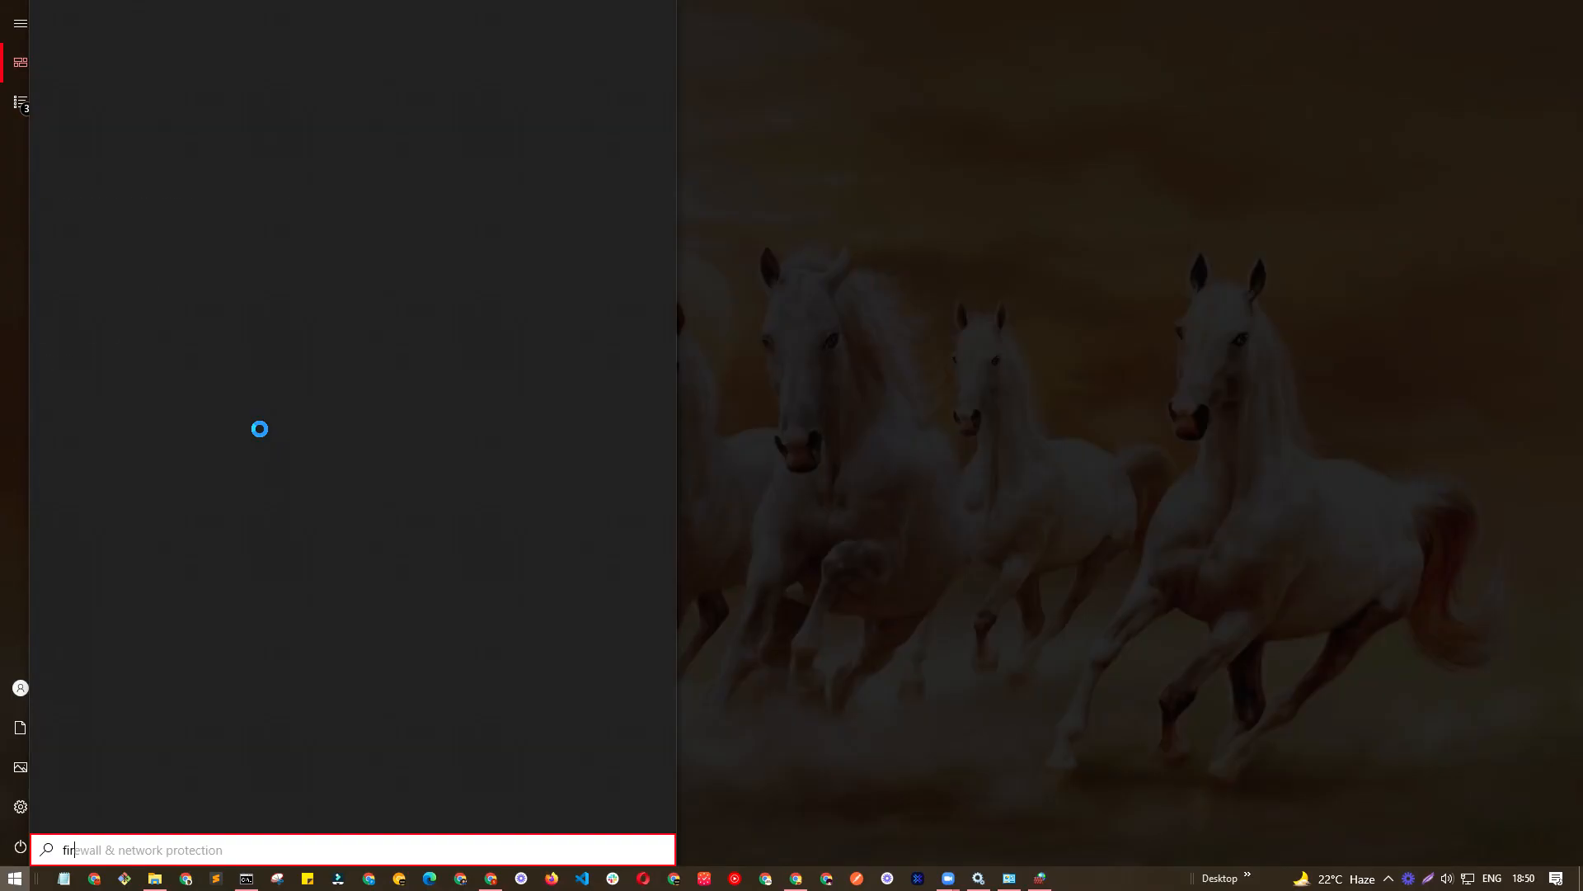
text(ewall)
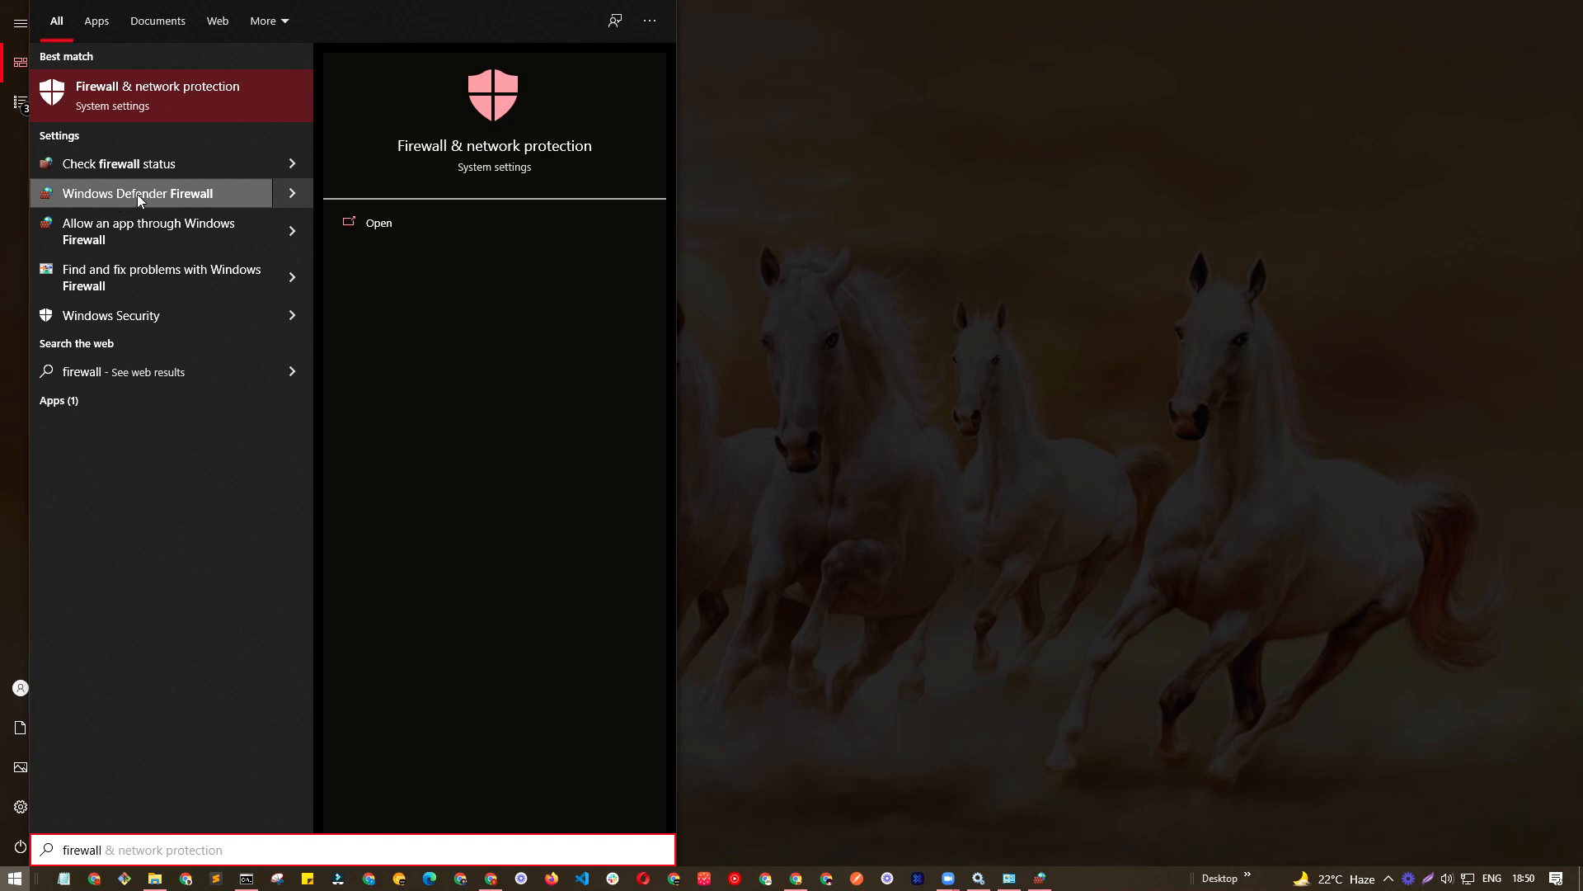
key(alt+Tab)
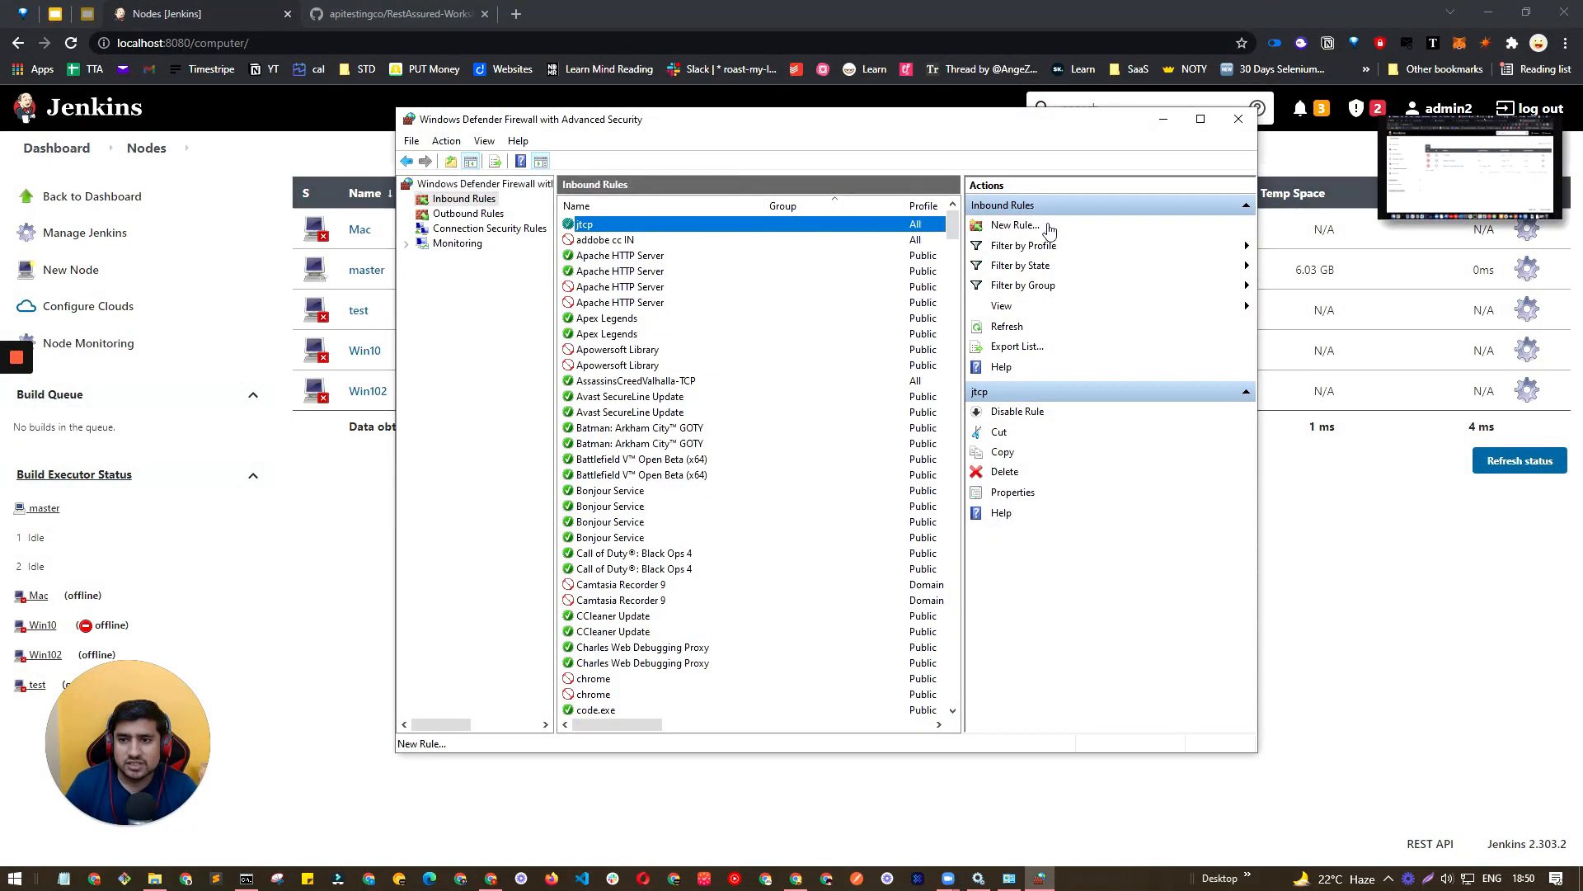
Create an inbound port rule for TCP port 8090 on the Domain, Private and Public profiles, named port
click(1015, 225)
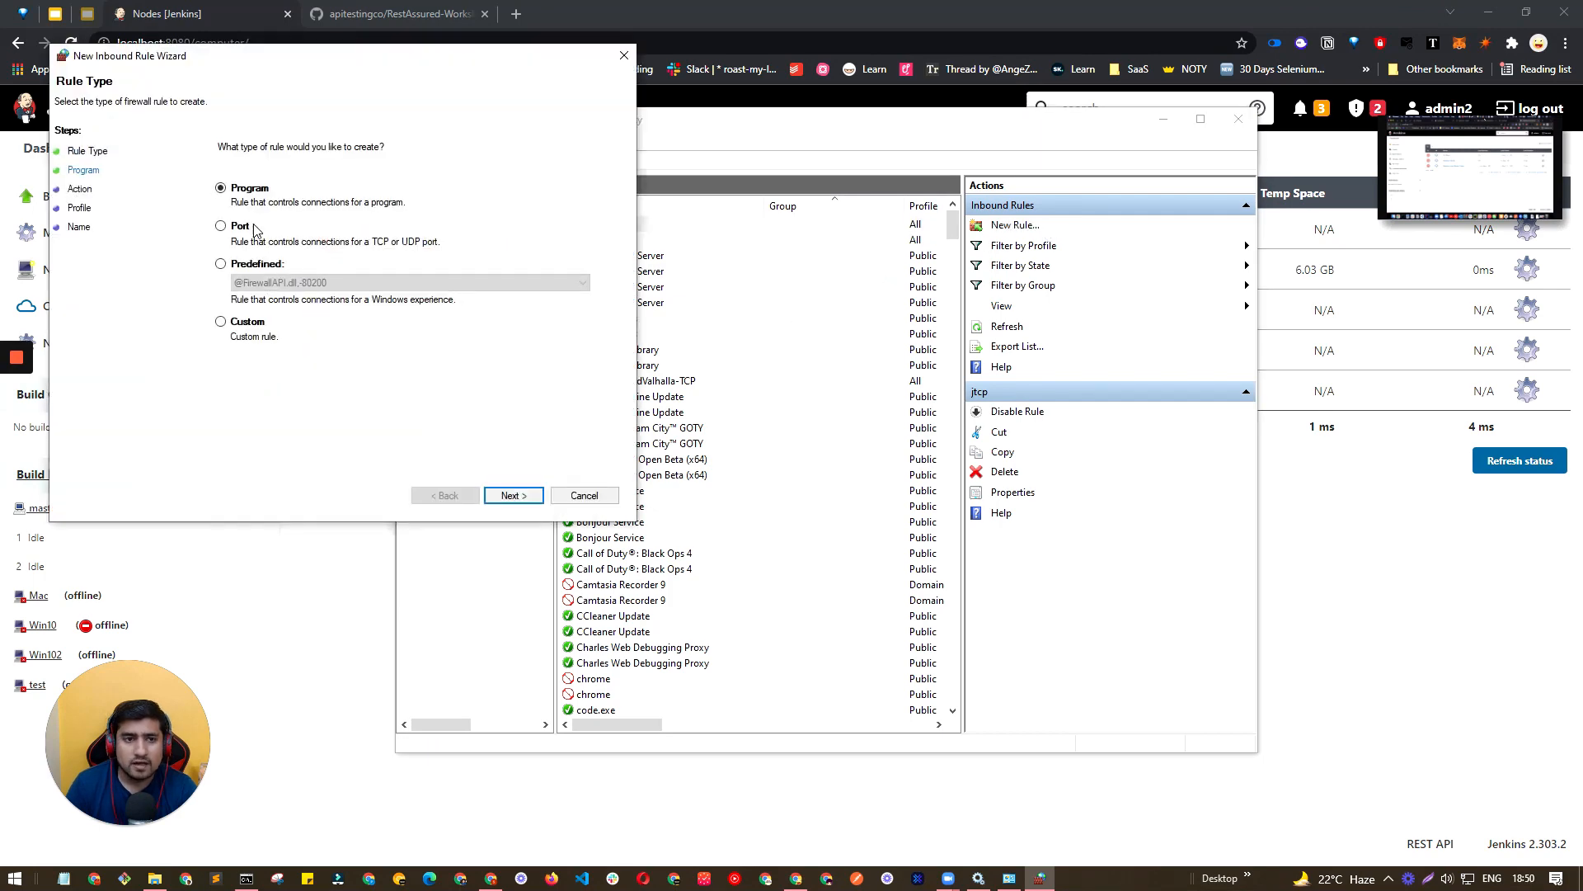
click(220, 225)
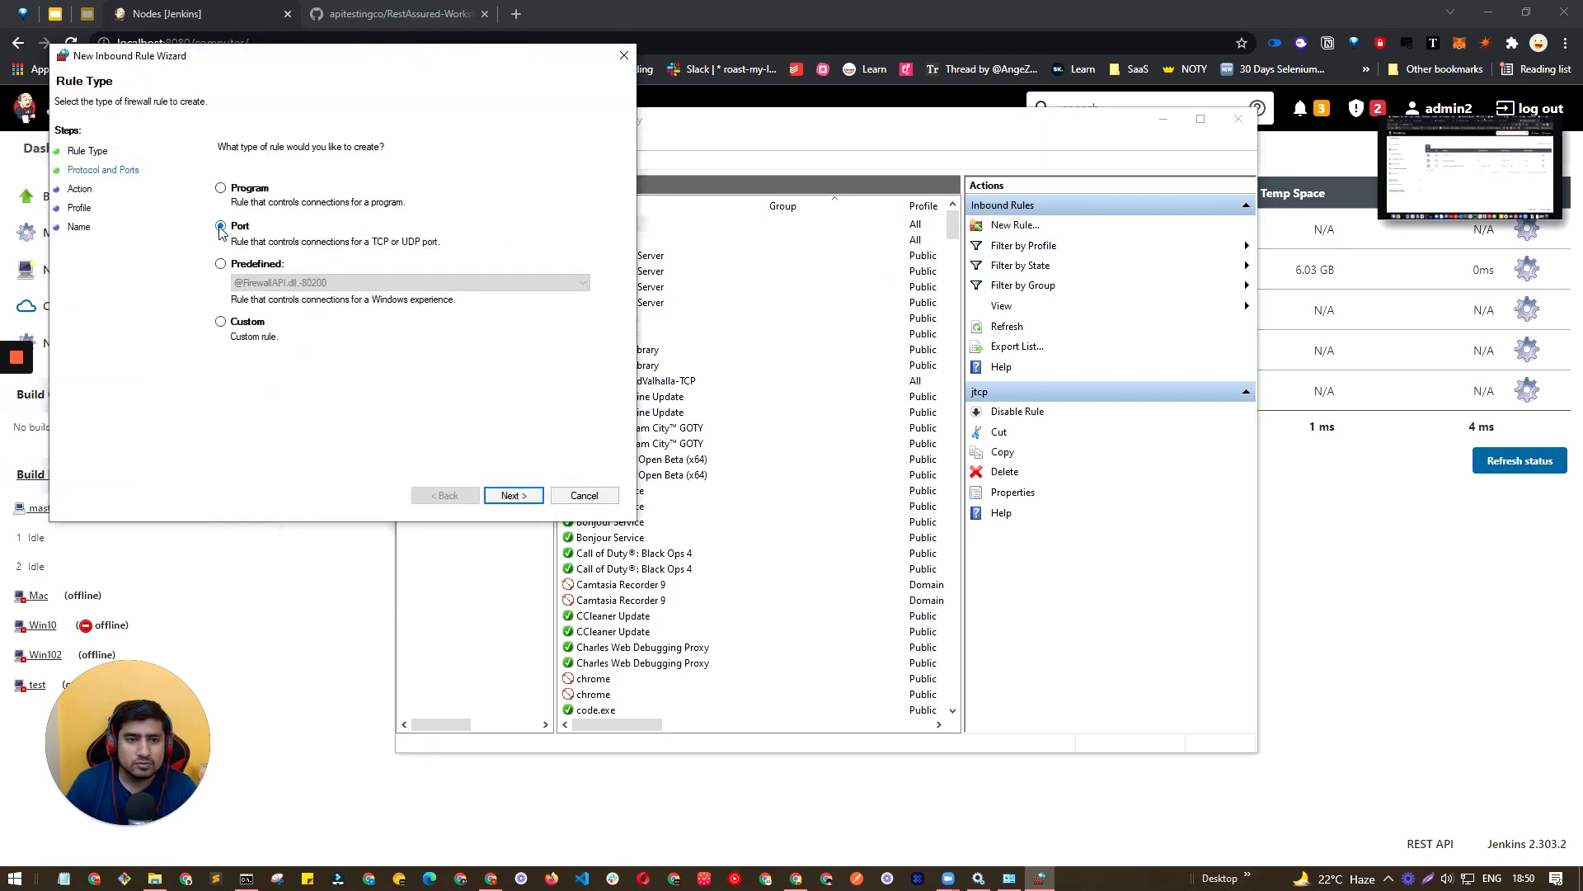
click(513, 495)
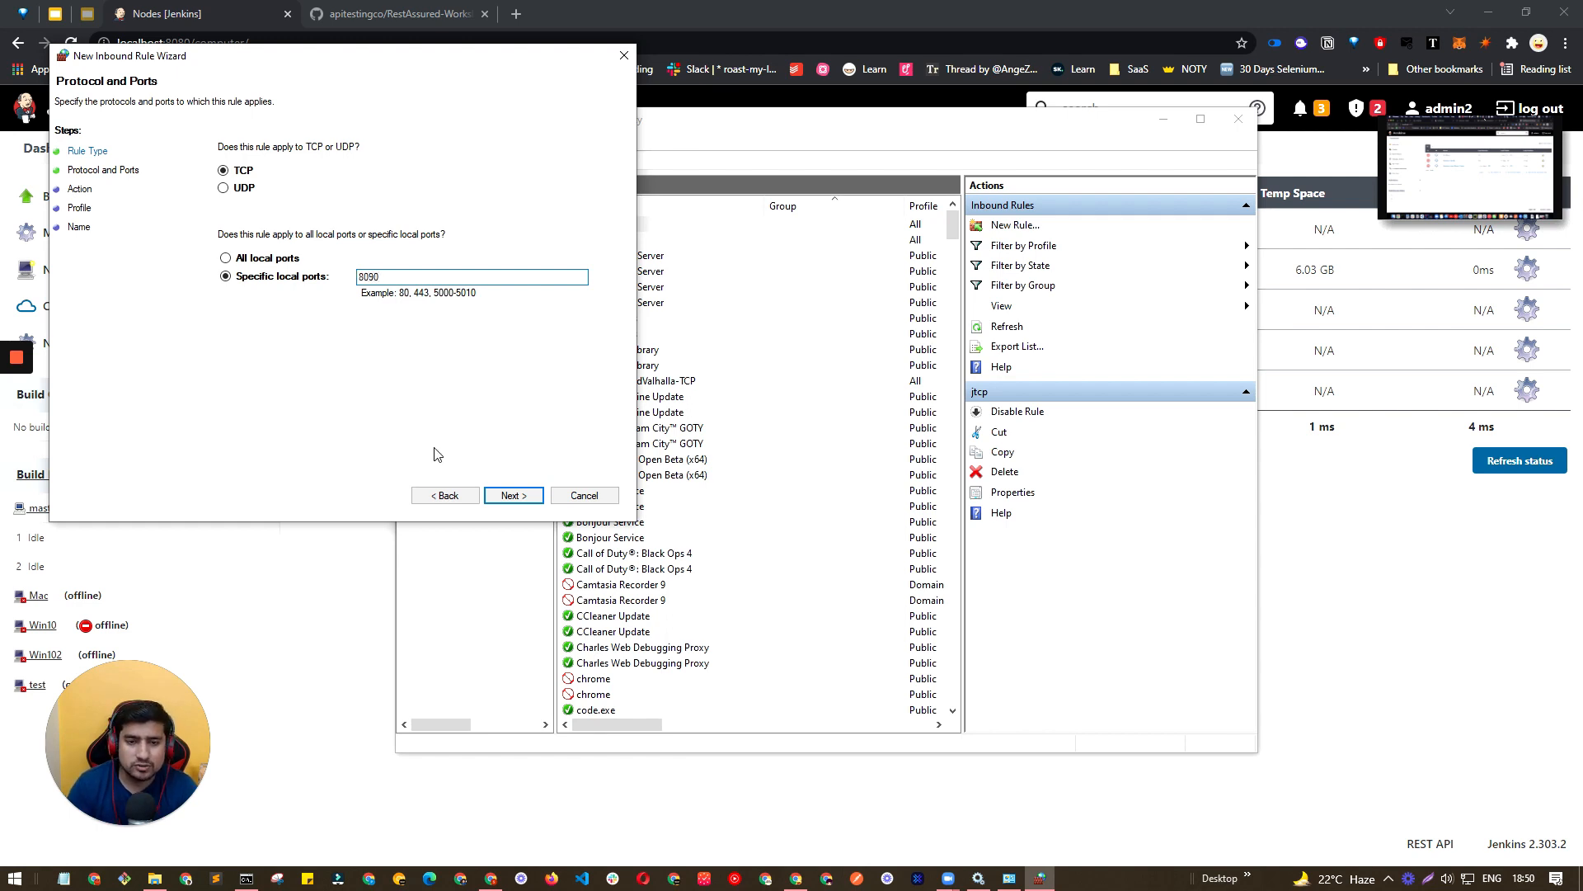
click(513, 495)
click(512, 495)
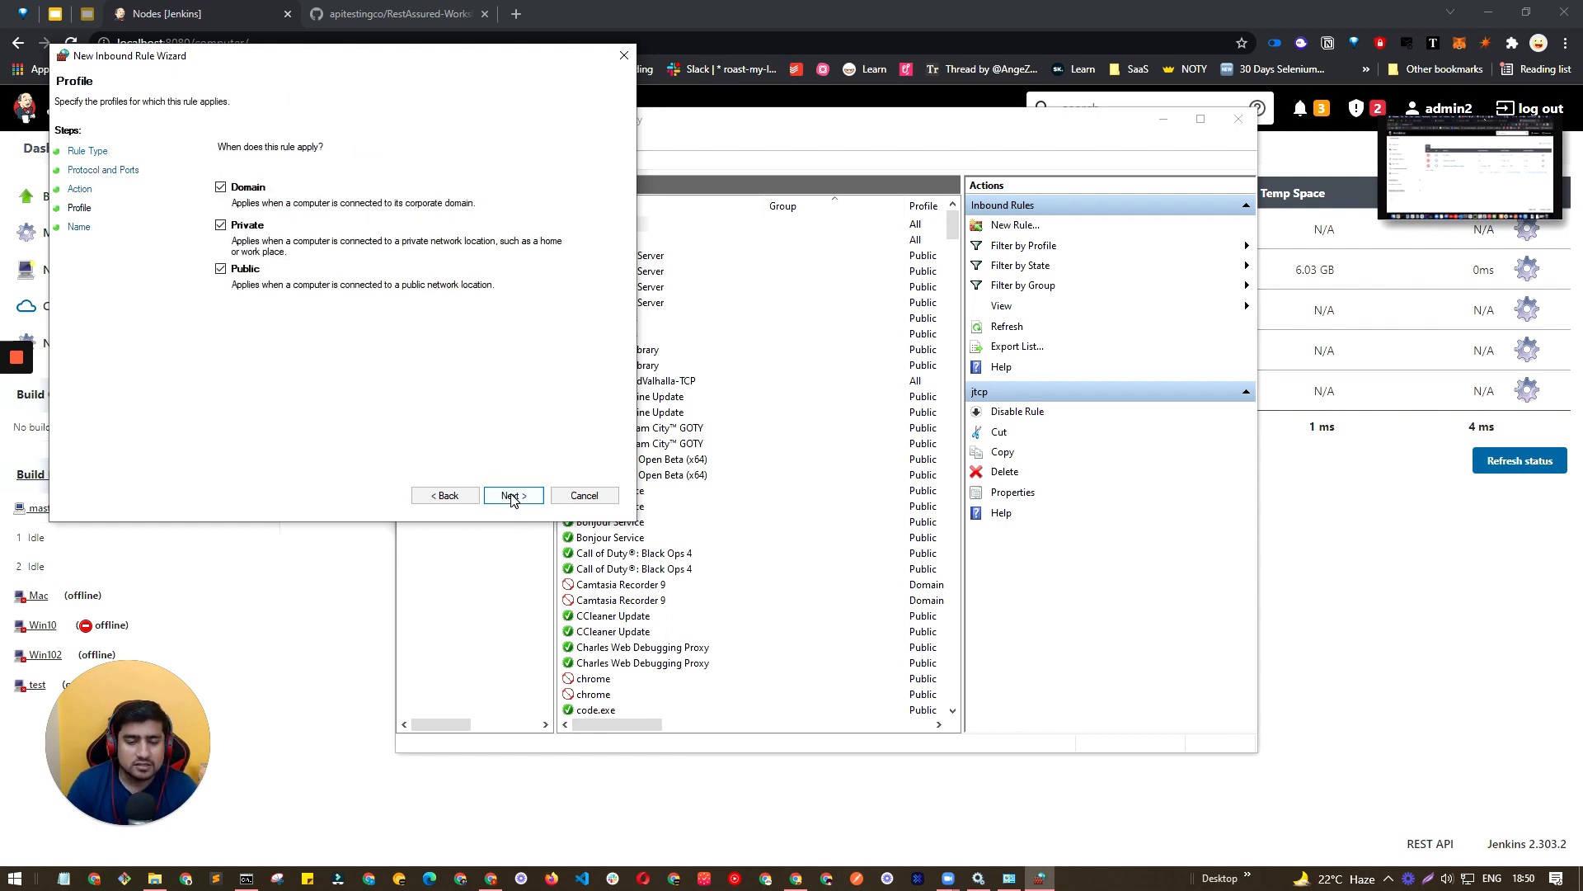
click(512, 495)
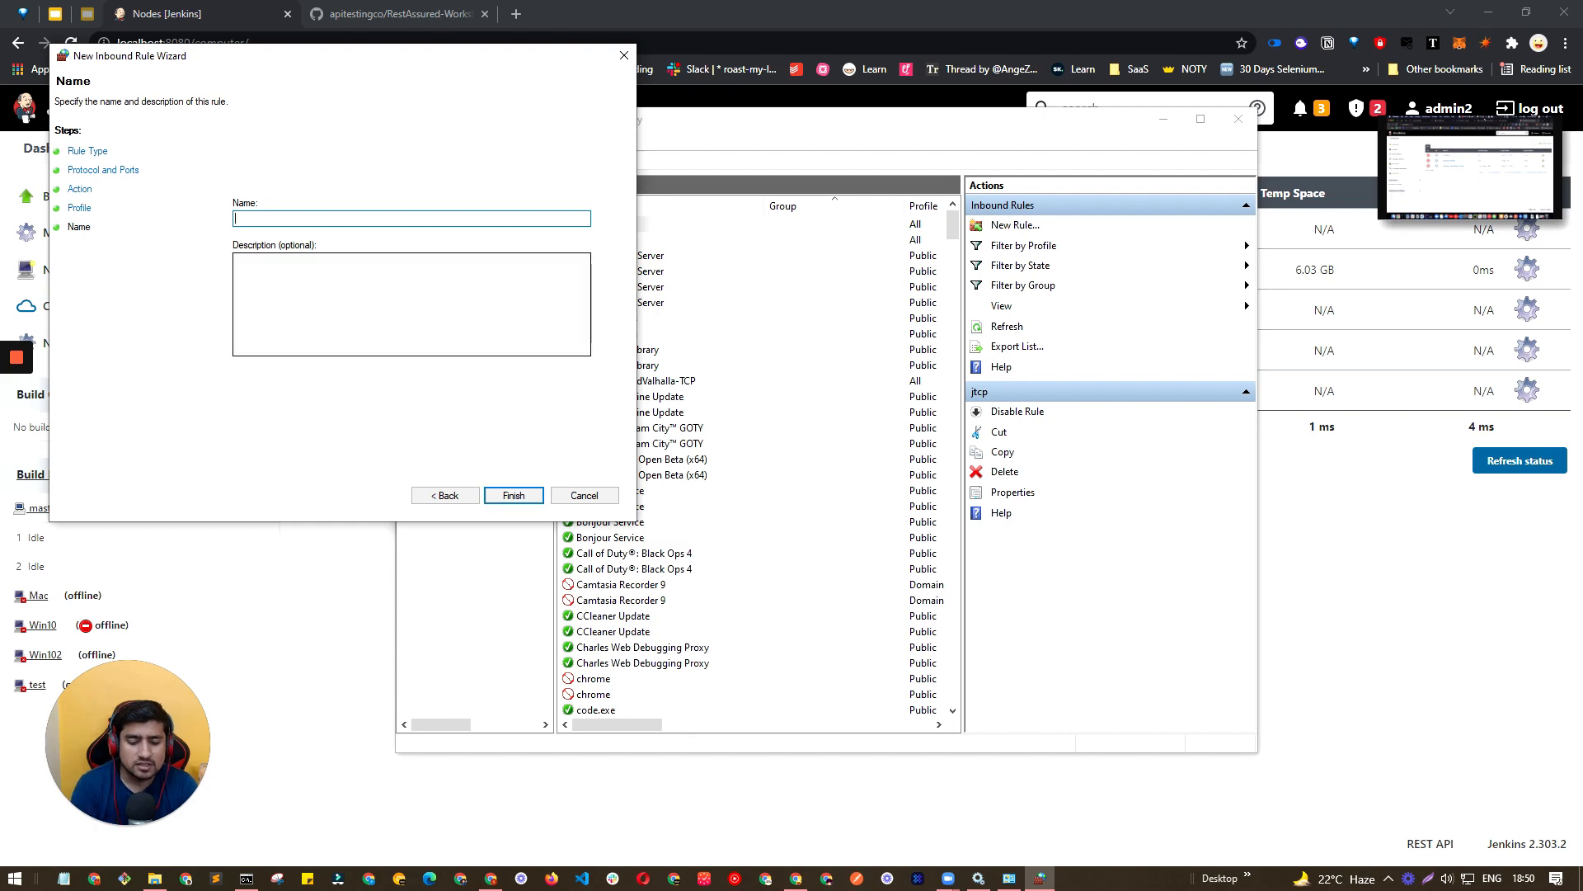
text(port)
key(Return)
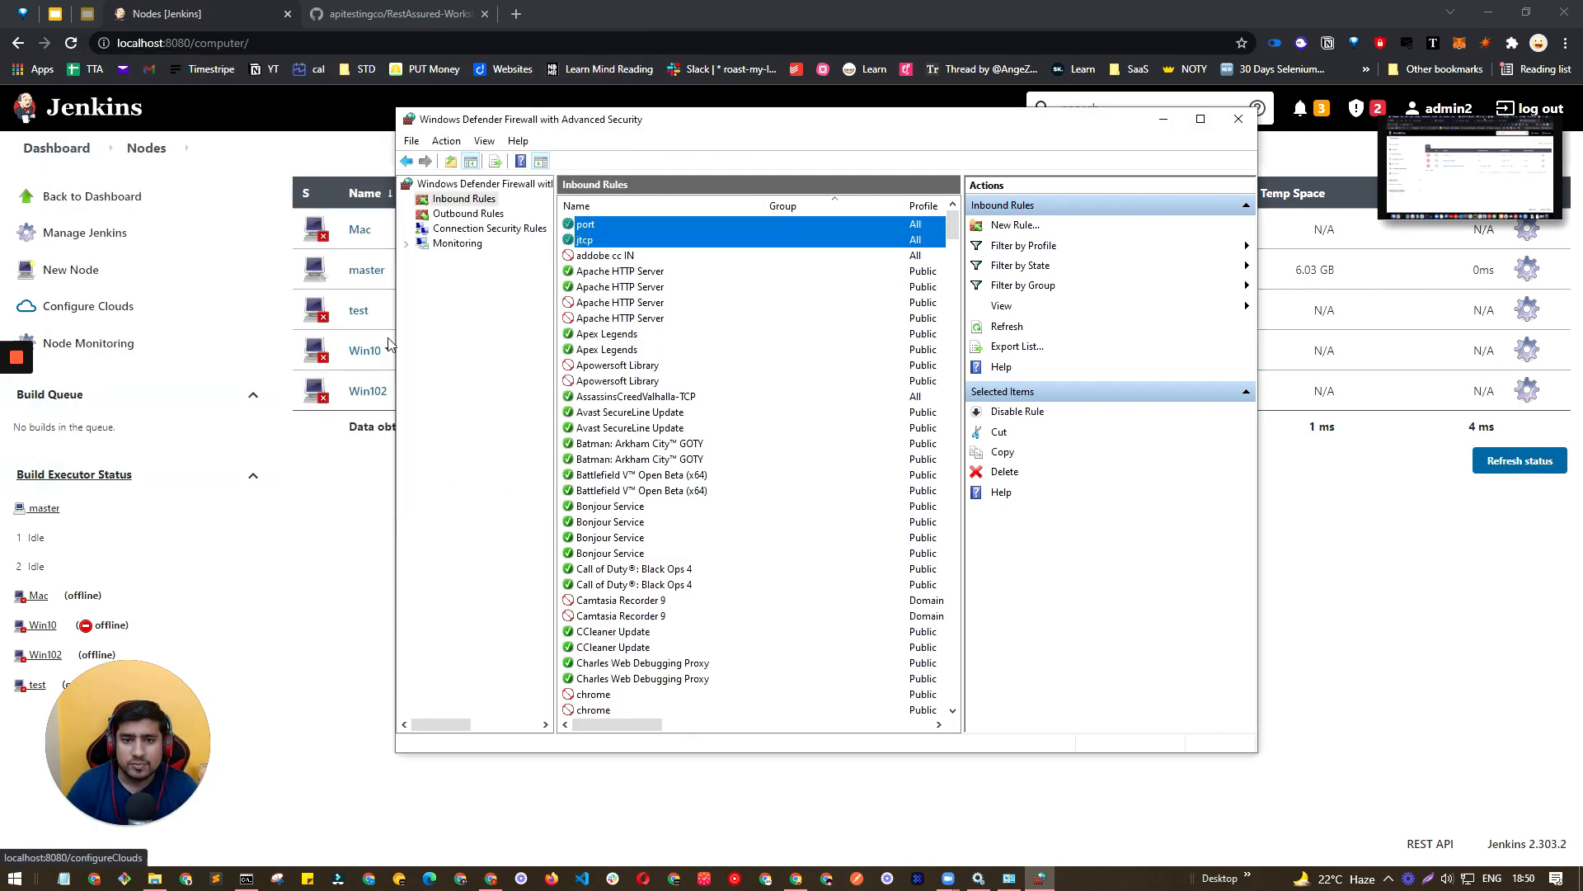
click(582, 242)
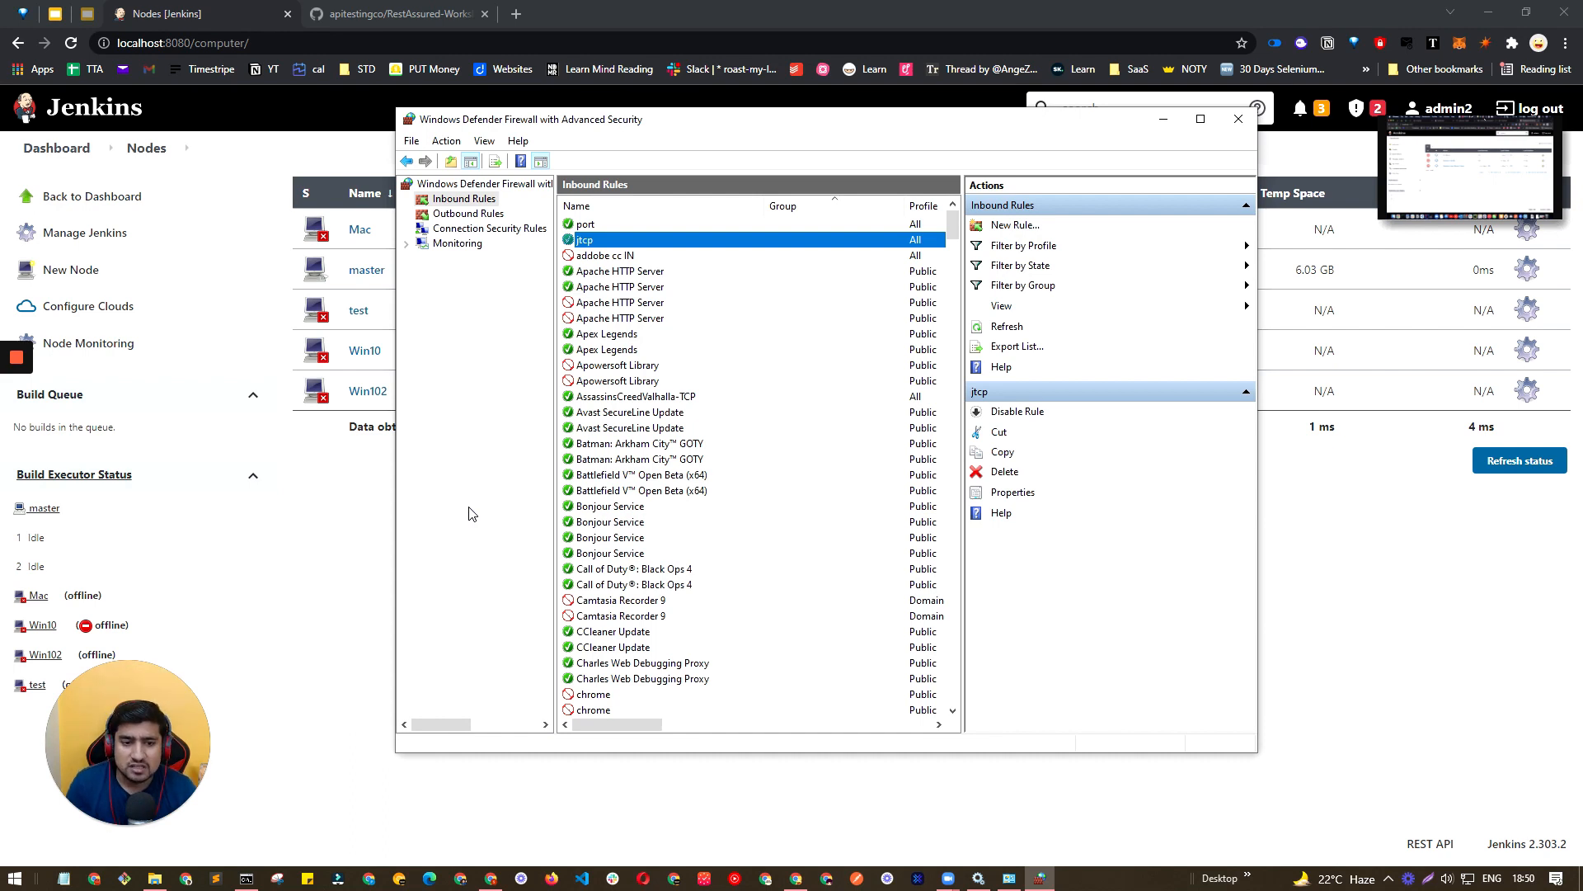
In Jenkins, open the Win102 agent page and examine its launch command, including agent.jar, the JNLP URL, the secret and the work directory
click(381, 497)
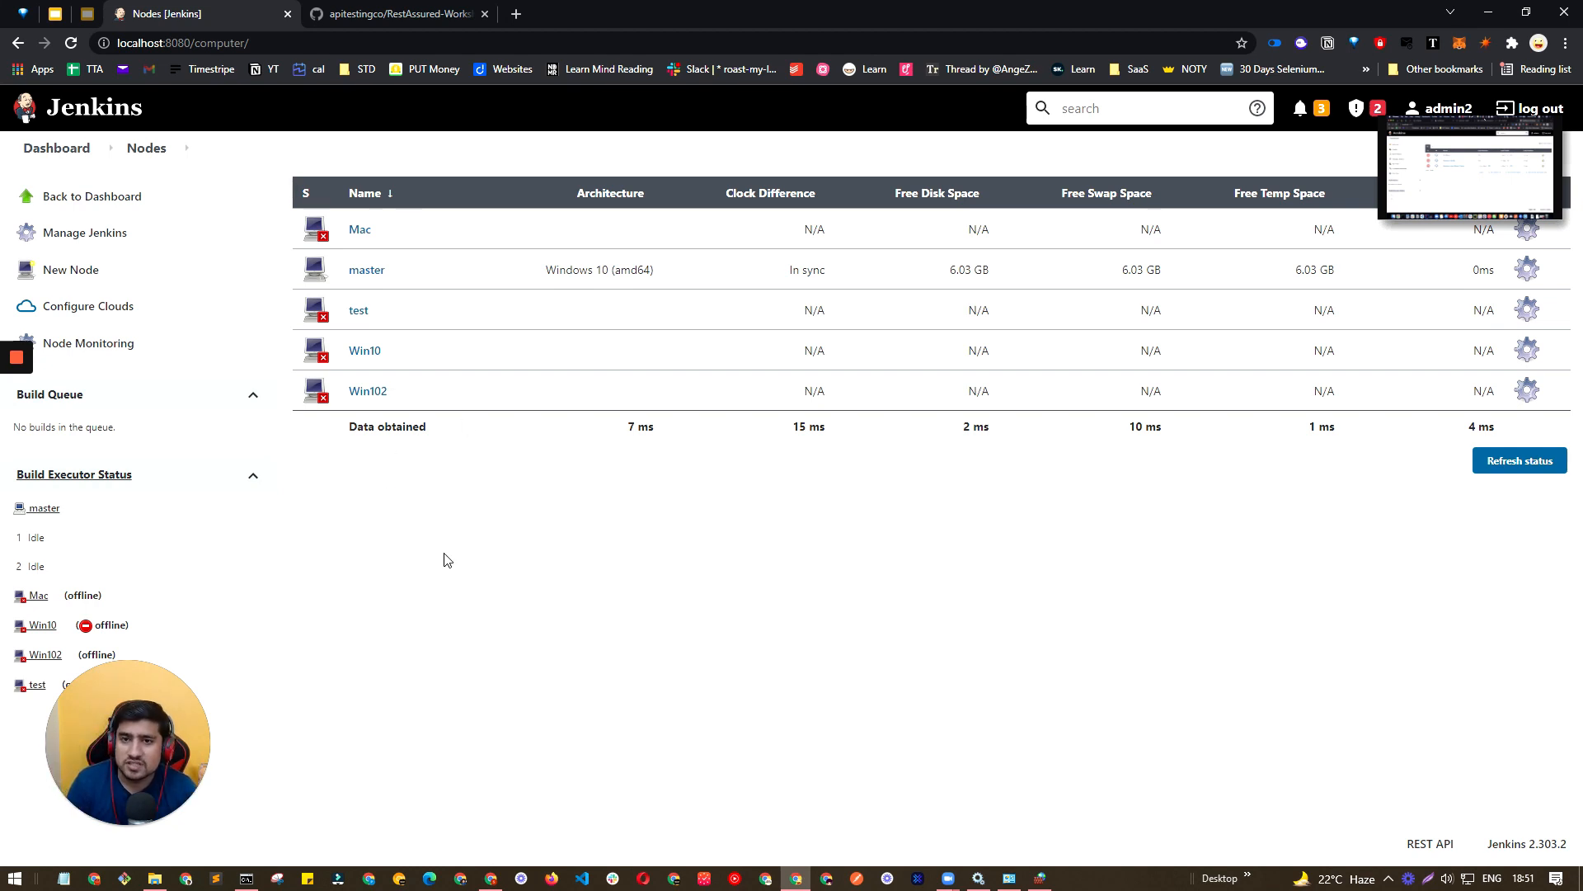
click(366, 394)
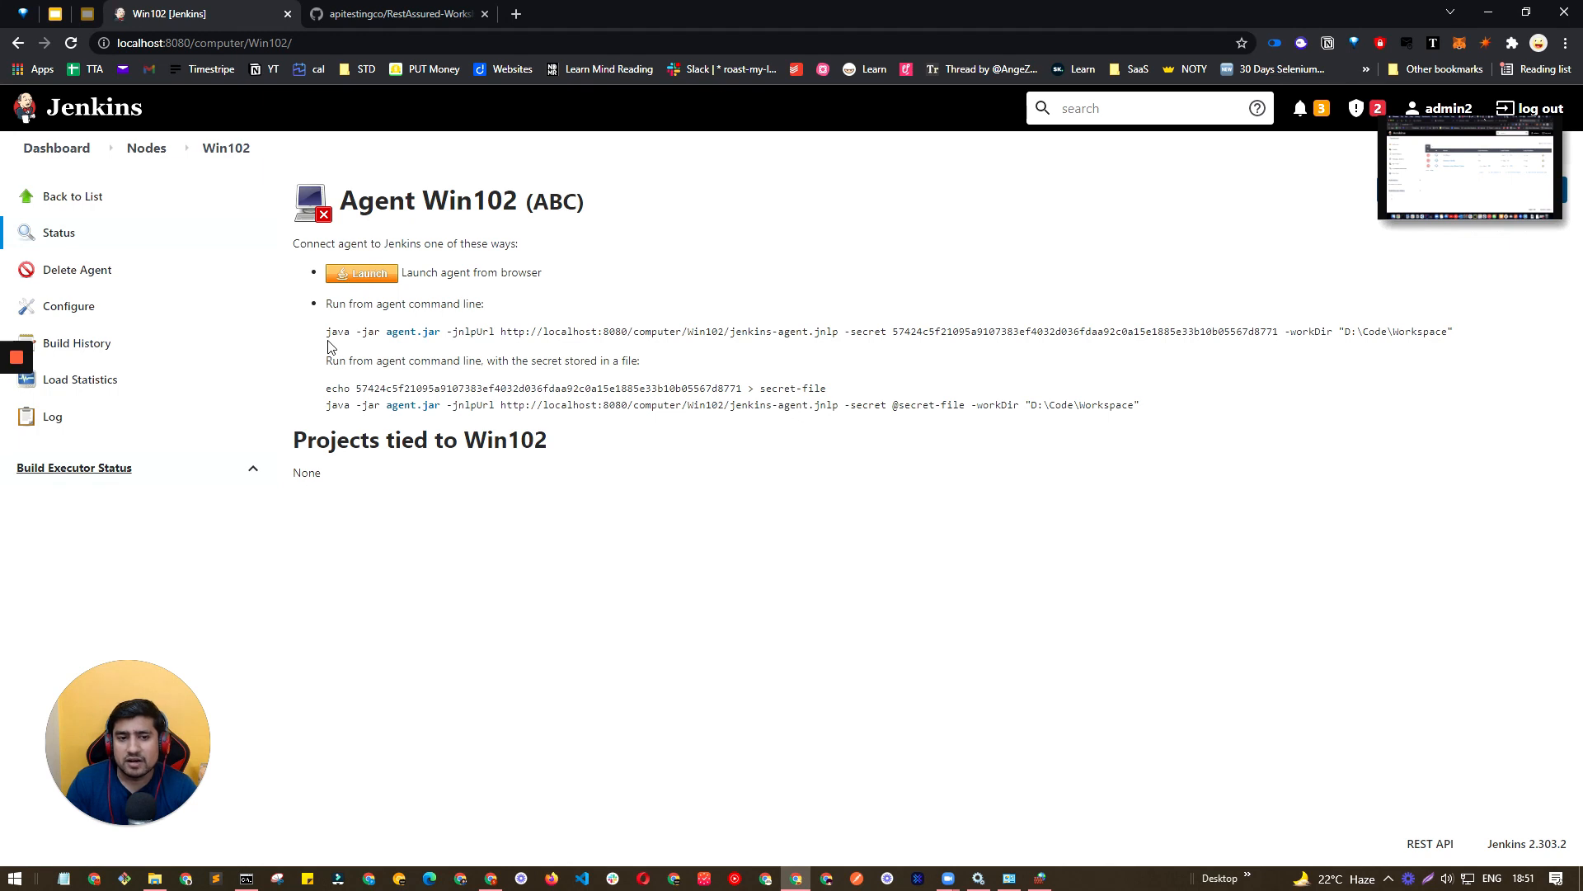
double_click(1279, 331)
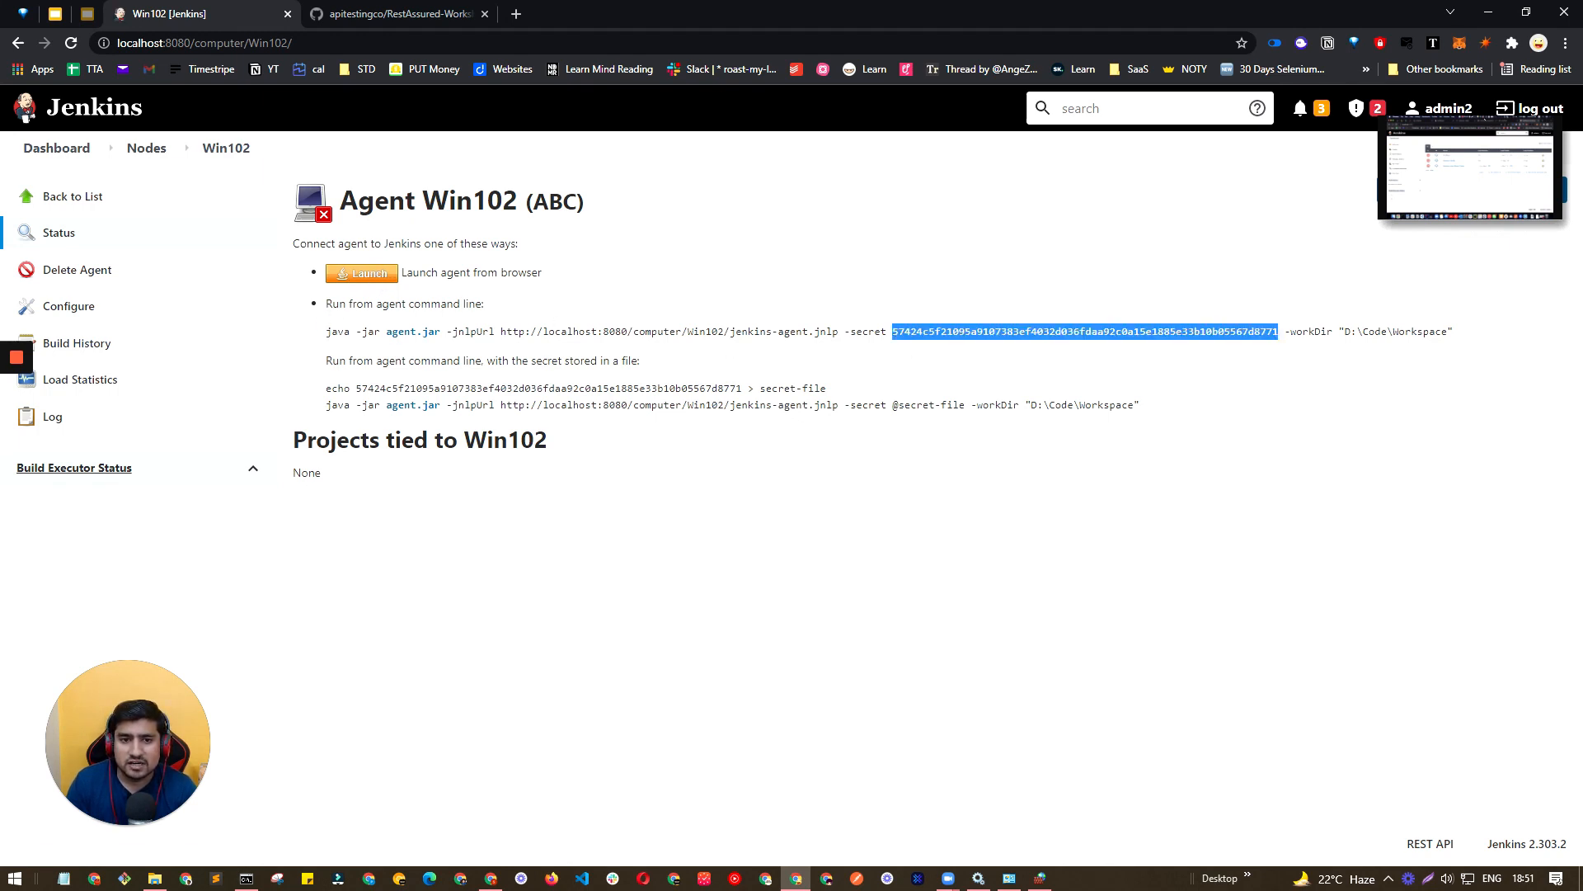
triple_click(368, 332)
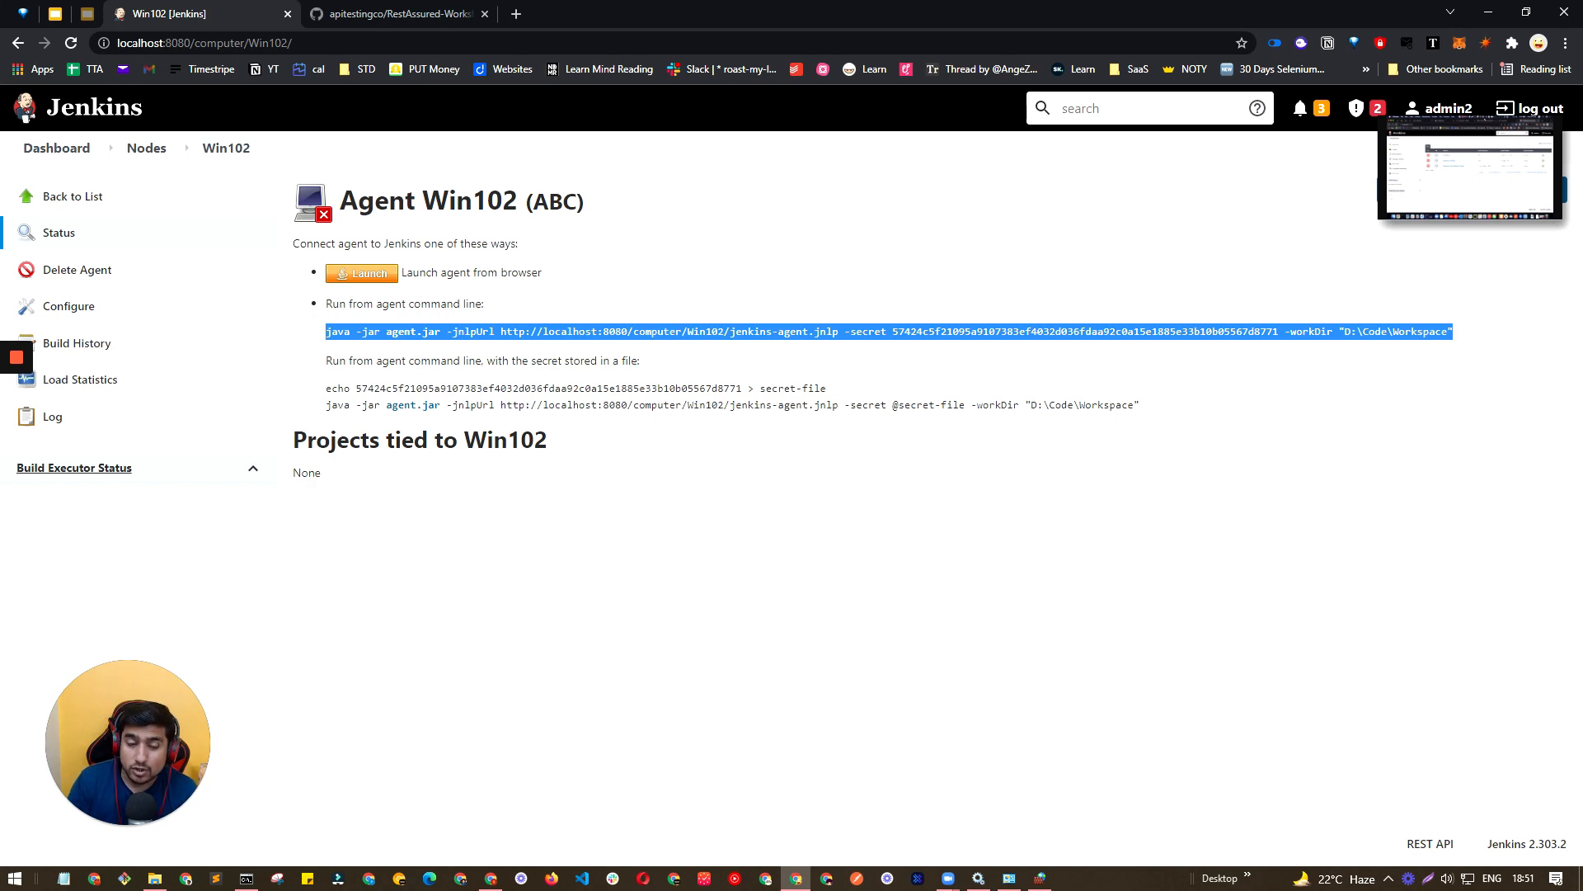
click(368, 331)
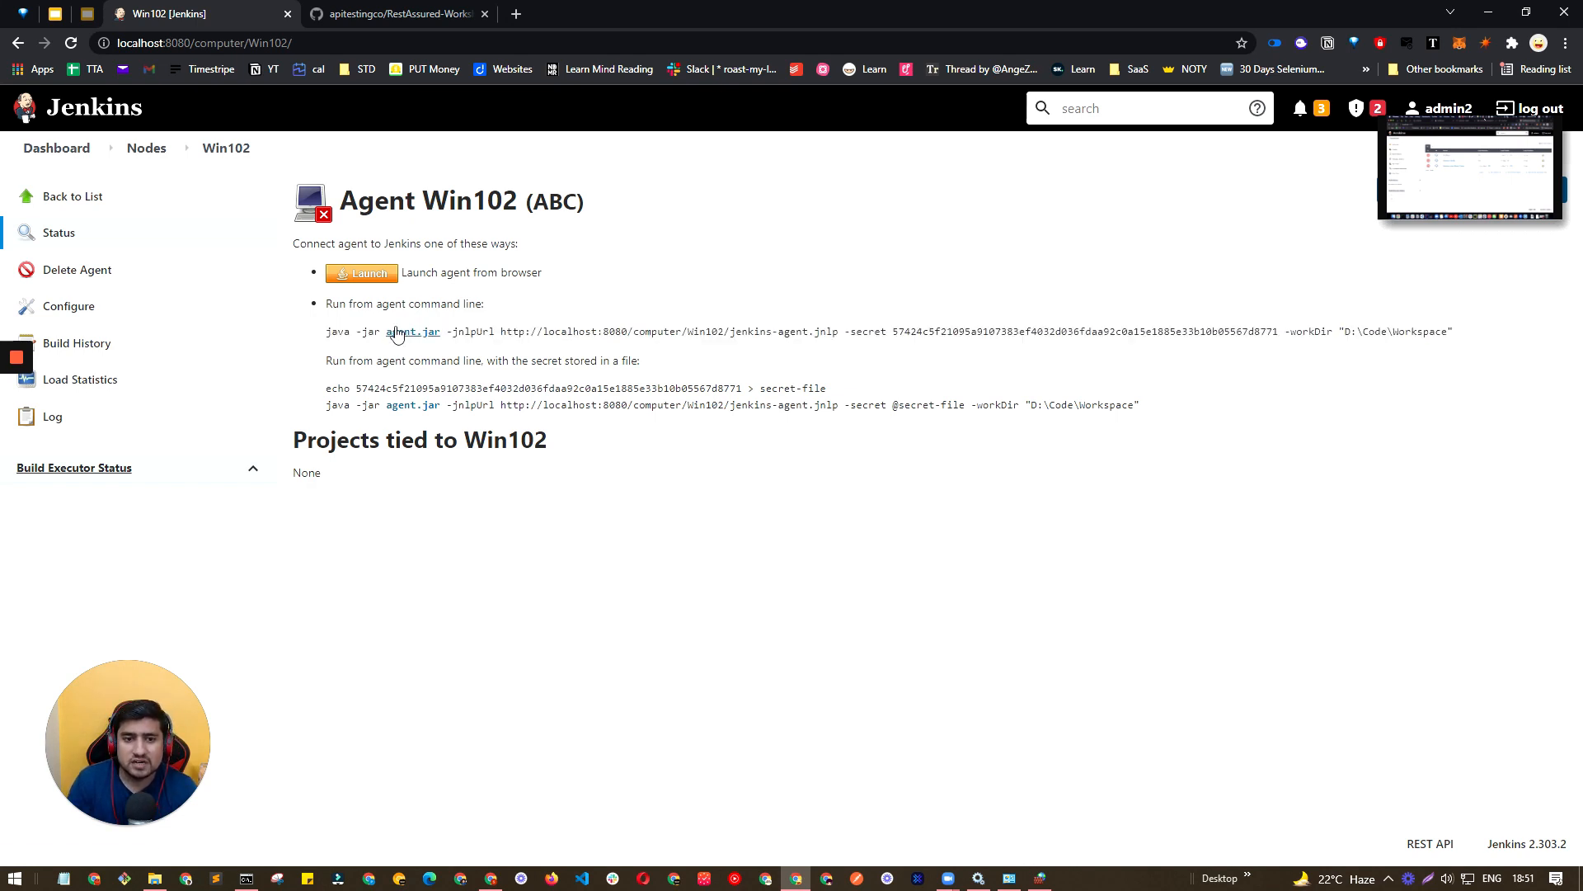
drag(506, 331, 804, 332)
double_click(1029, 341)
click(1029, 341)
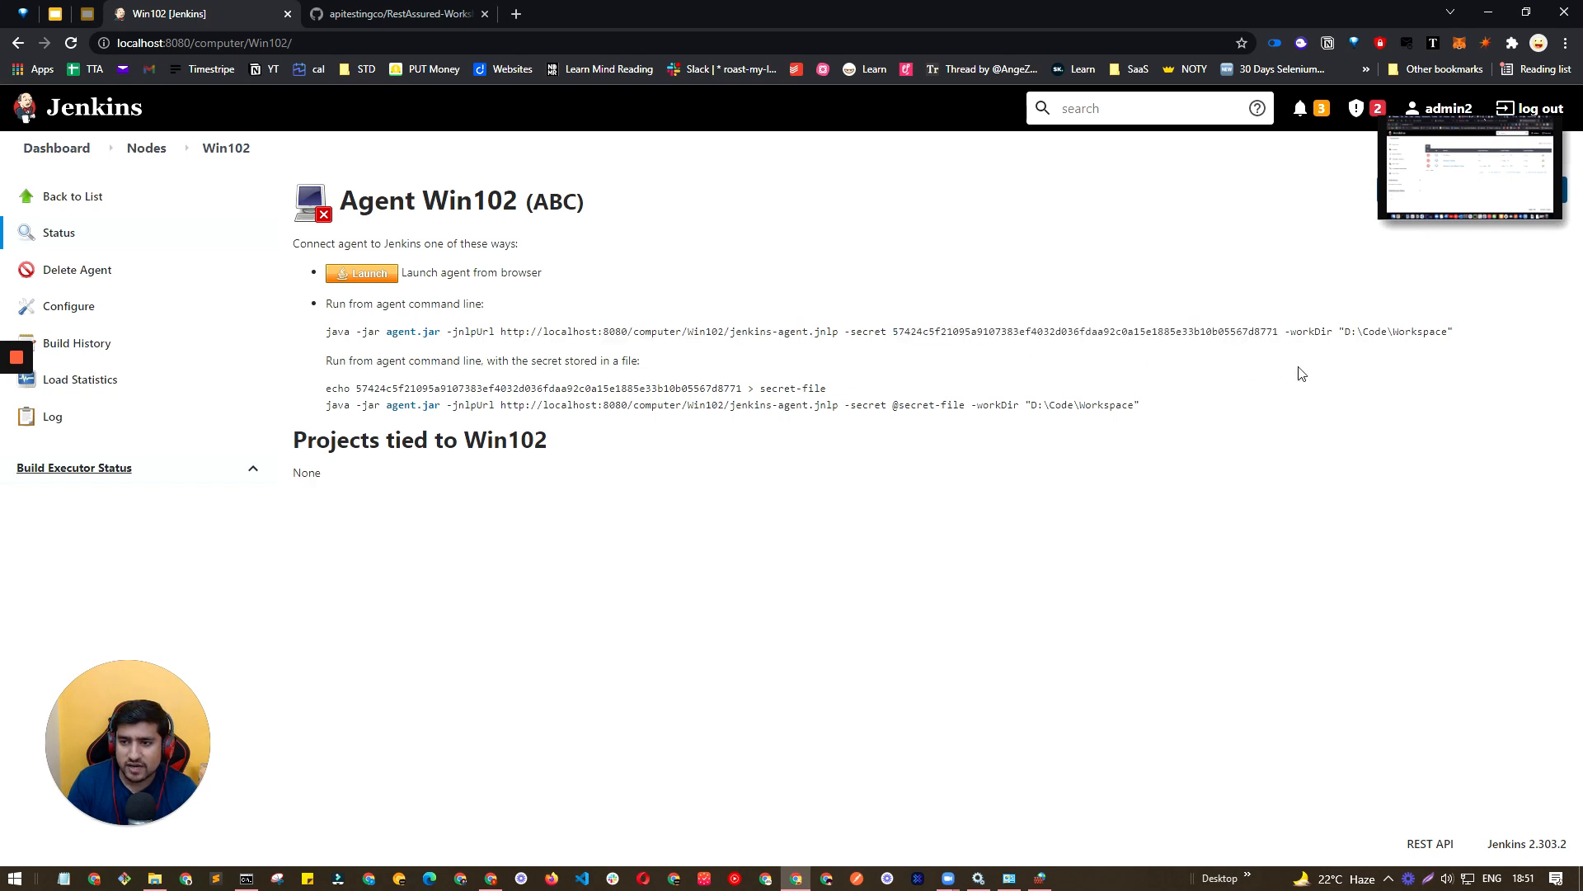
drag(1462, 344, 464, 304)
Return to the Jenkins nodes list, switch to Command Prompt, and run the Win10 agent launch command with its secret from D:\Code\Workspace
click(147, 149)
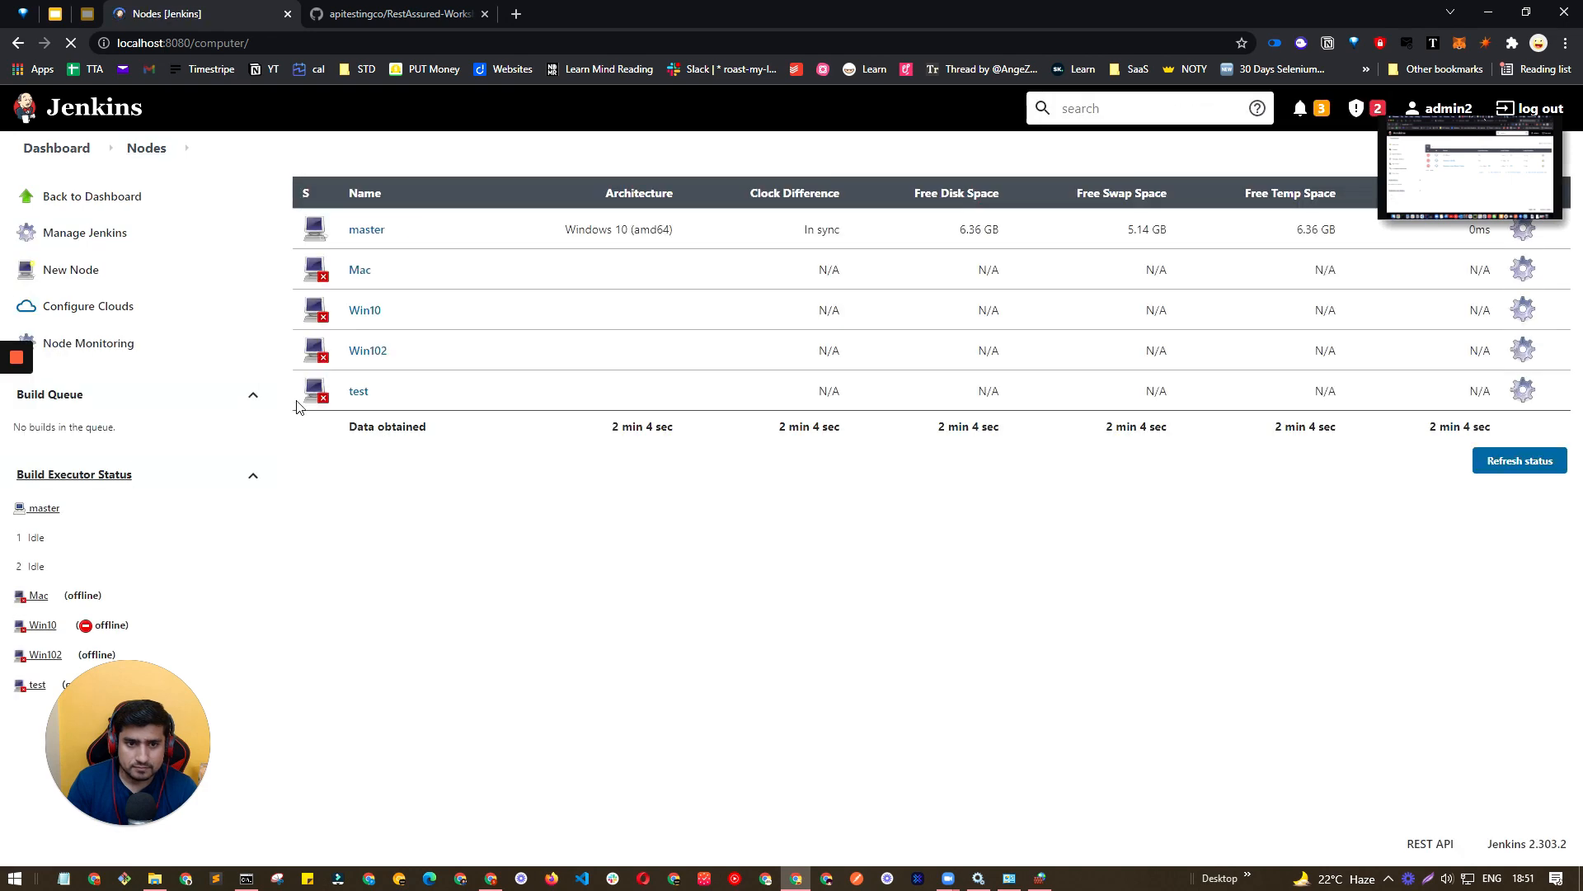
click(247, 878)
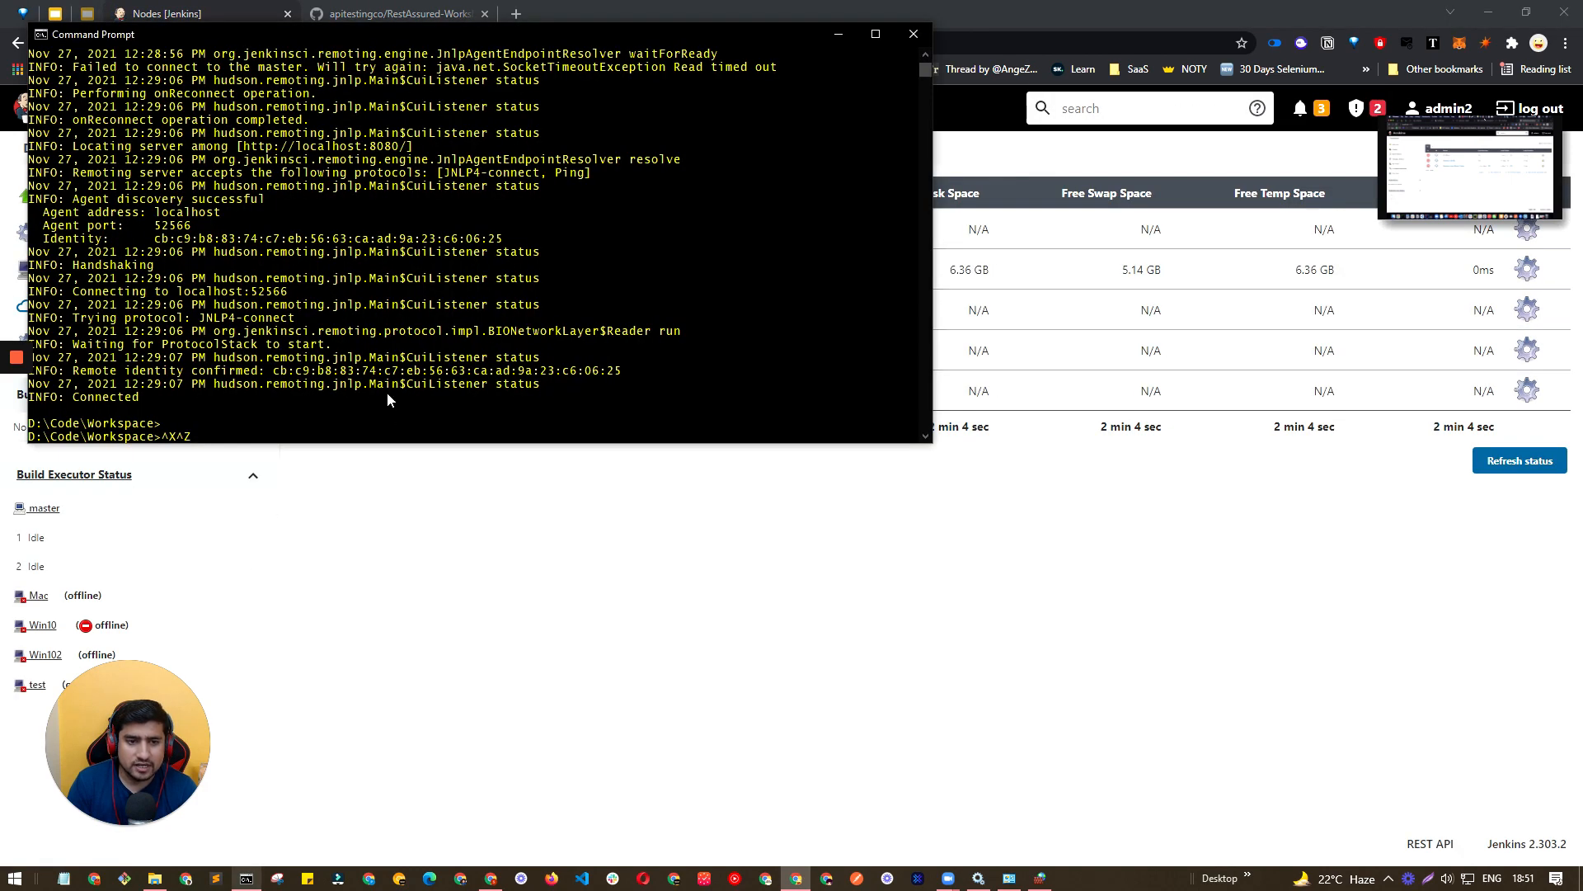
key(BackSpace)
key(BackSpace)
key(ctrl+v)
key(Return)
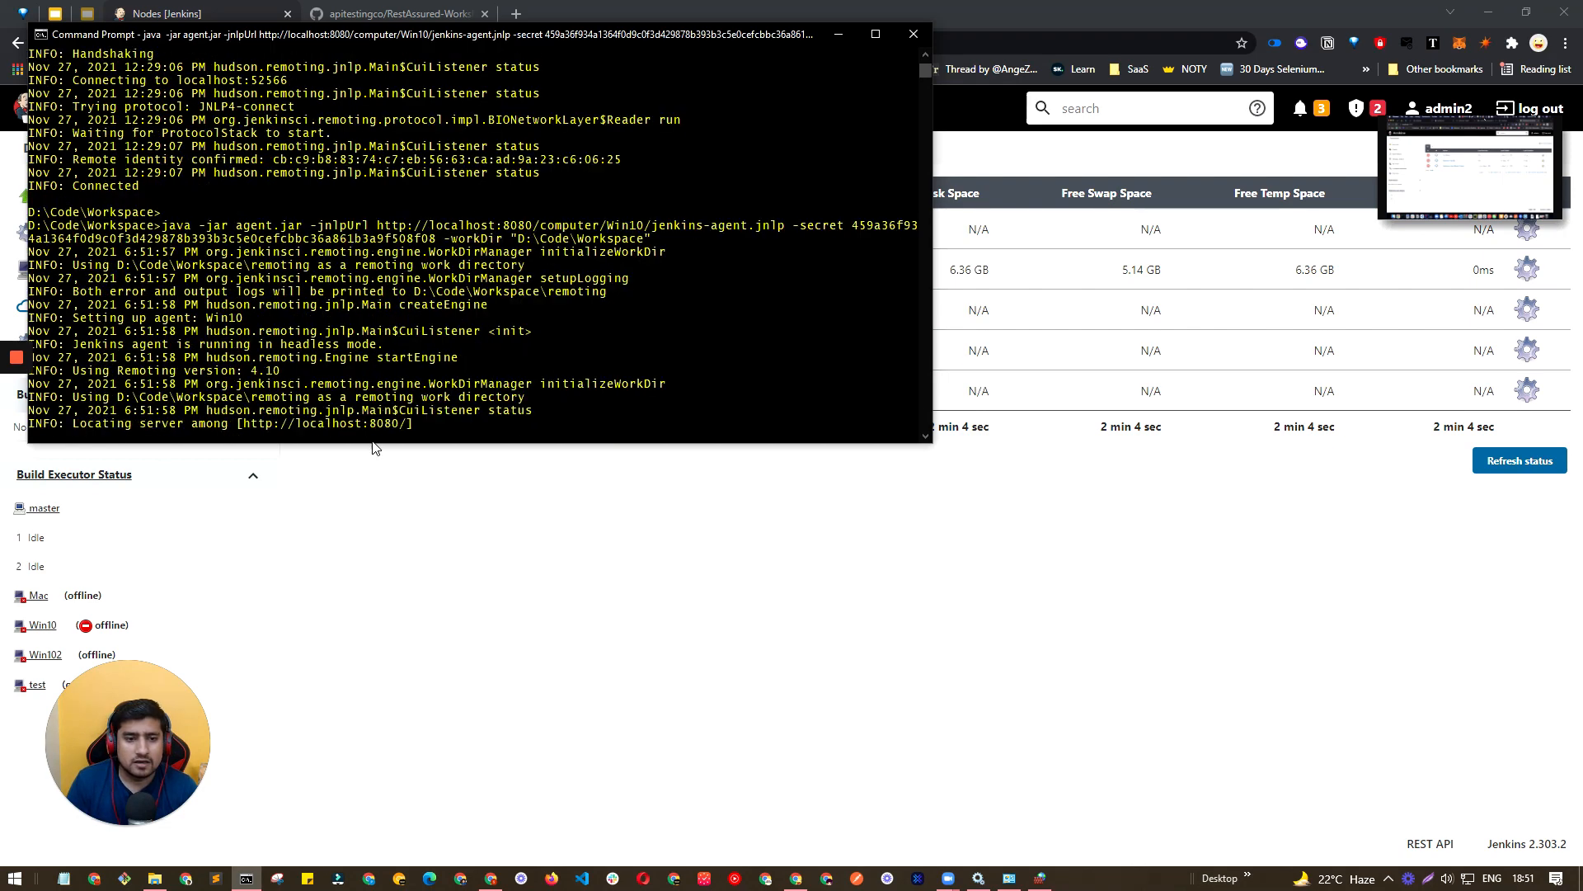
drag(175, 423, 56, 425)
Check the Win10 agent's page in Jenkins, and examine the nodes and executors in the dashboard's Build Executor Status
click(453, 495)
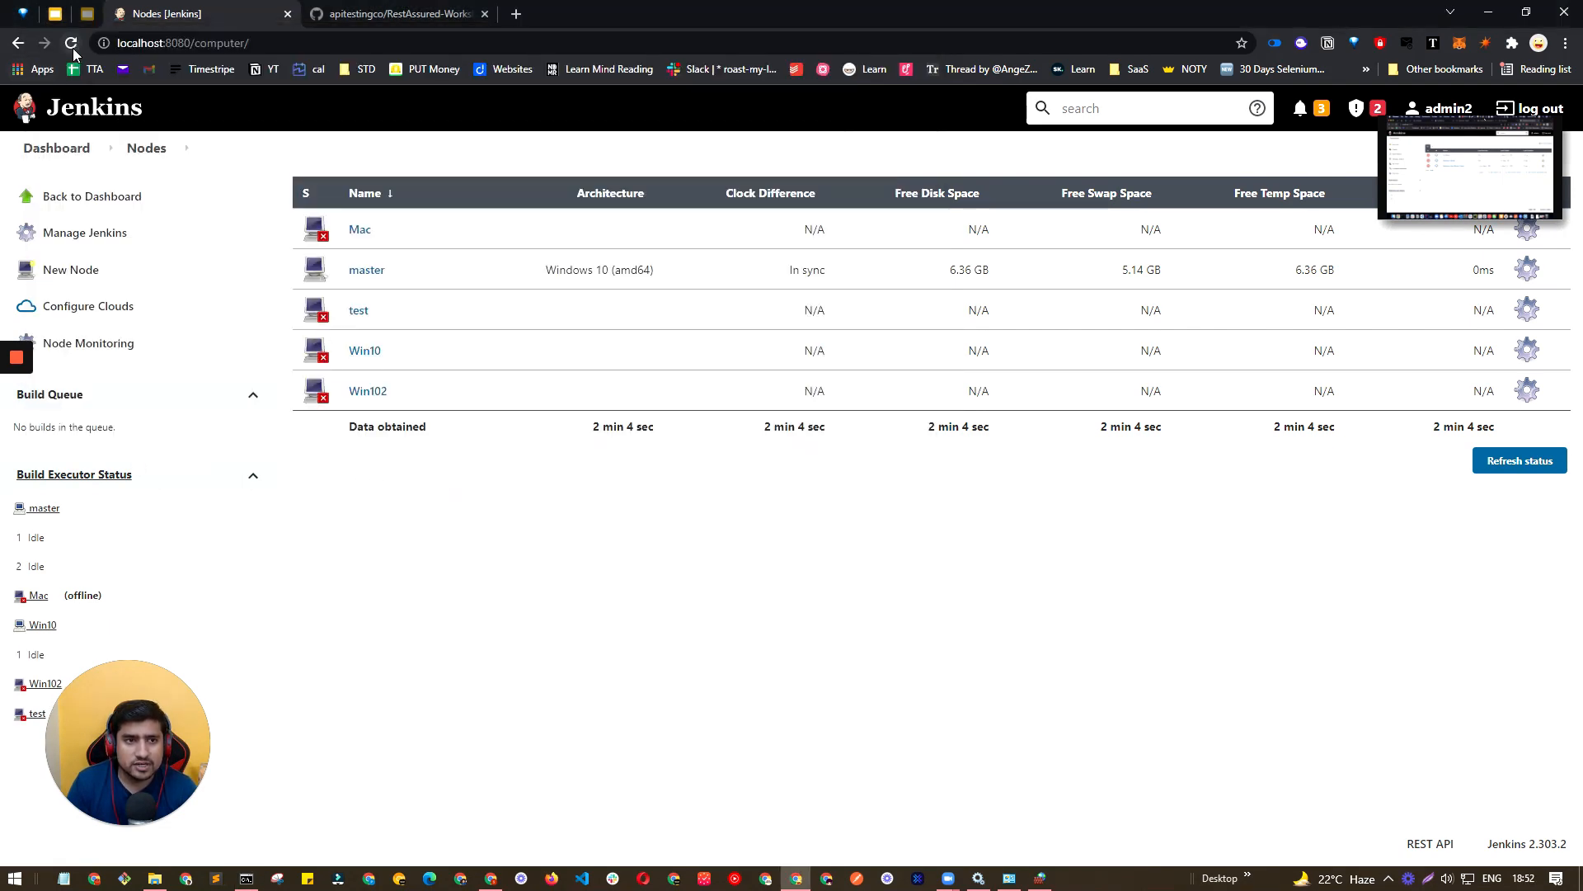
click(367, 352)
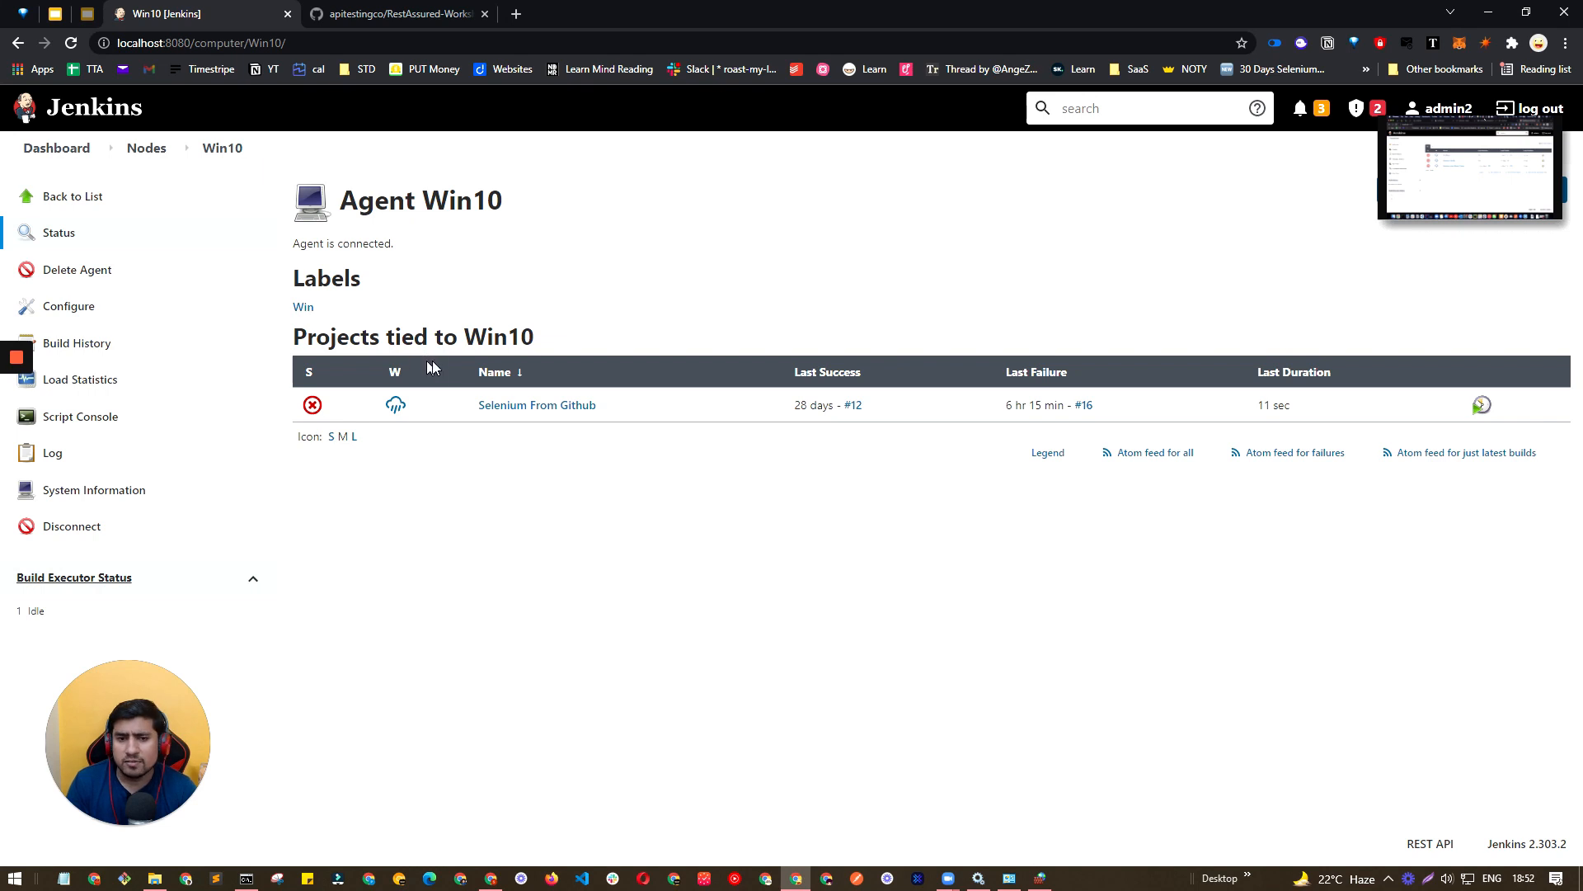
click(63, 151)
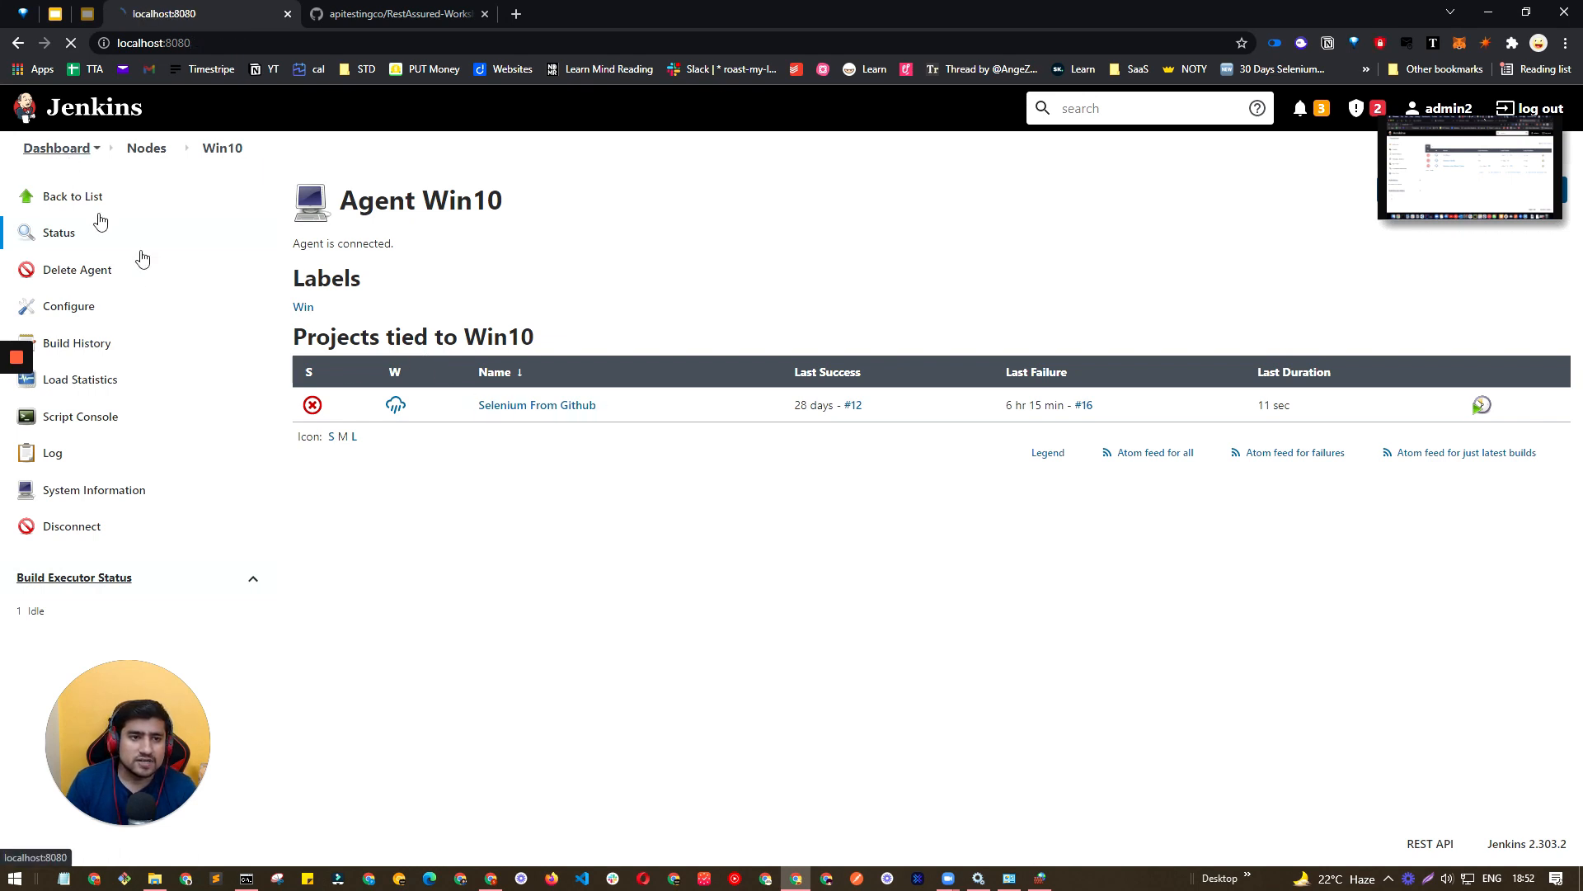
scroll(161, 549, down, 1)
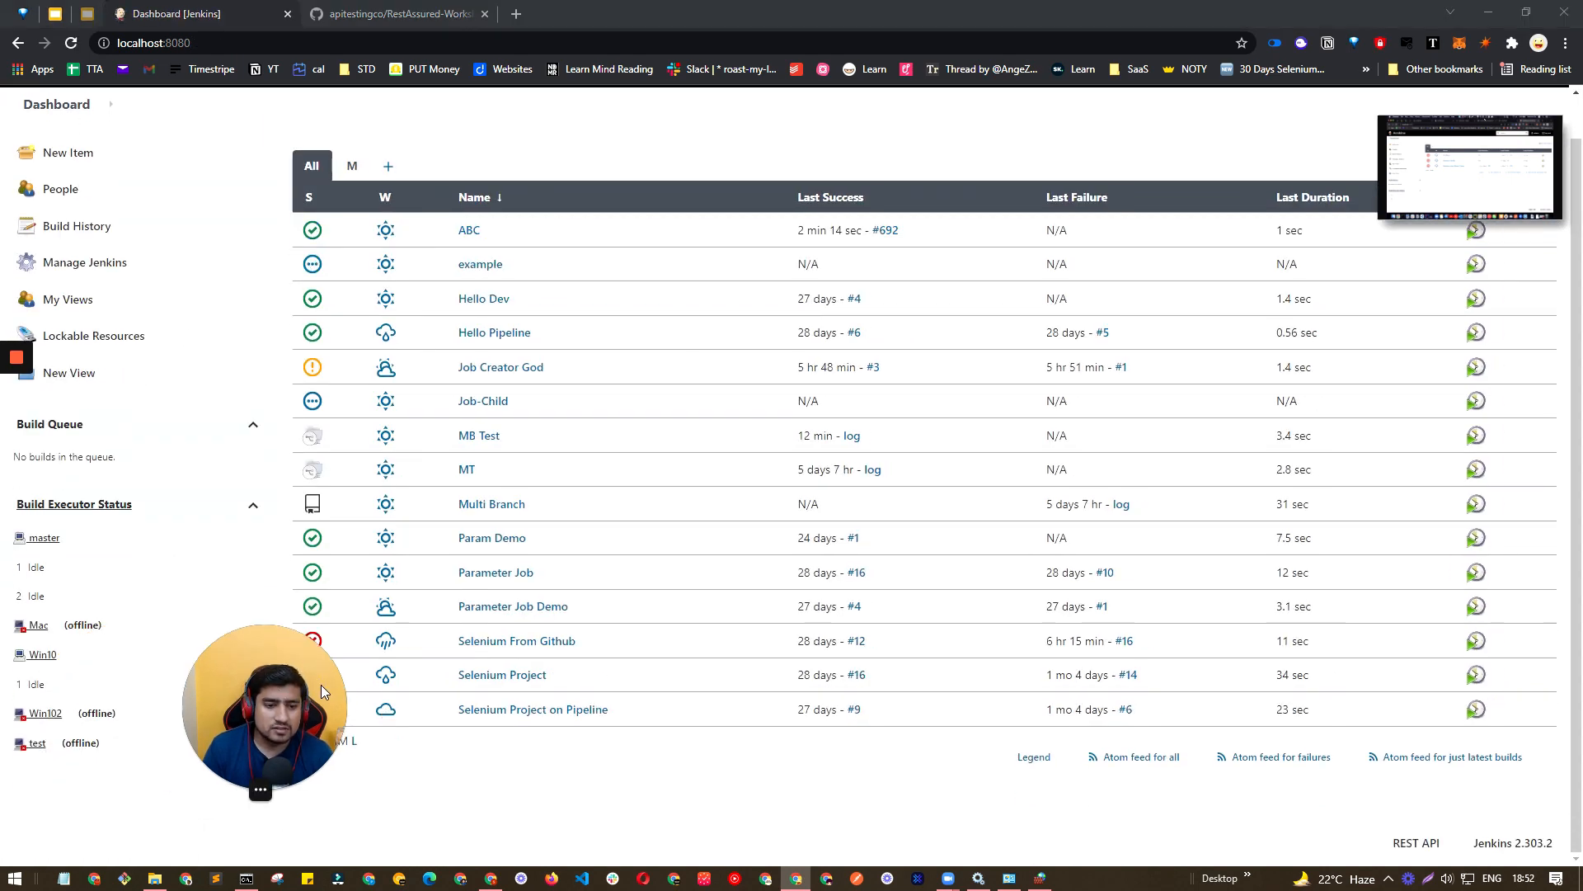
click(109, 550)
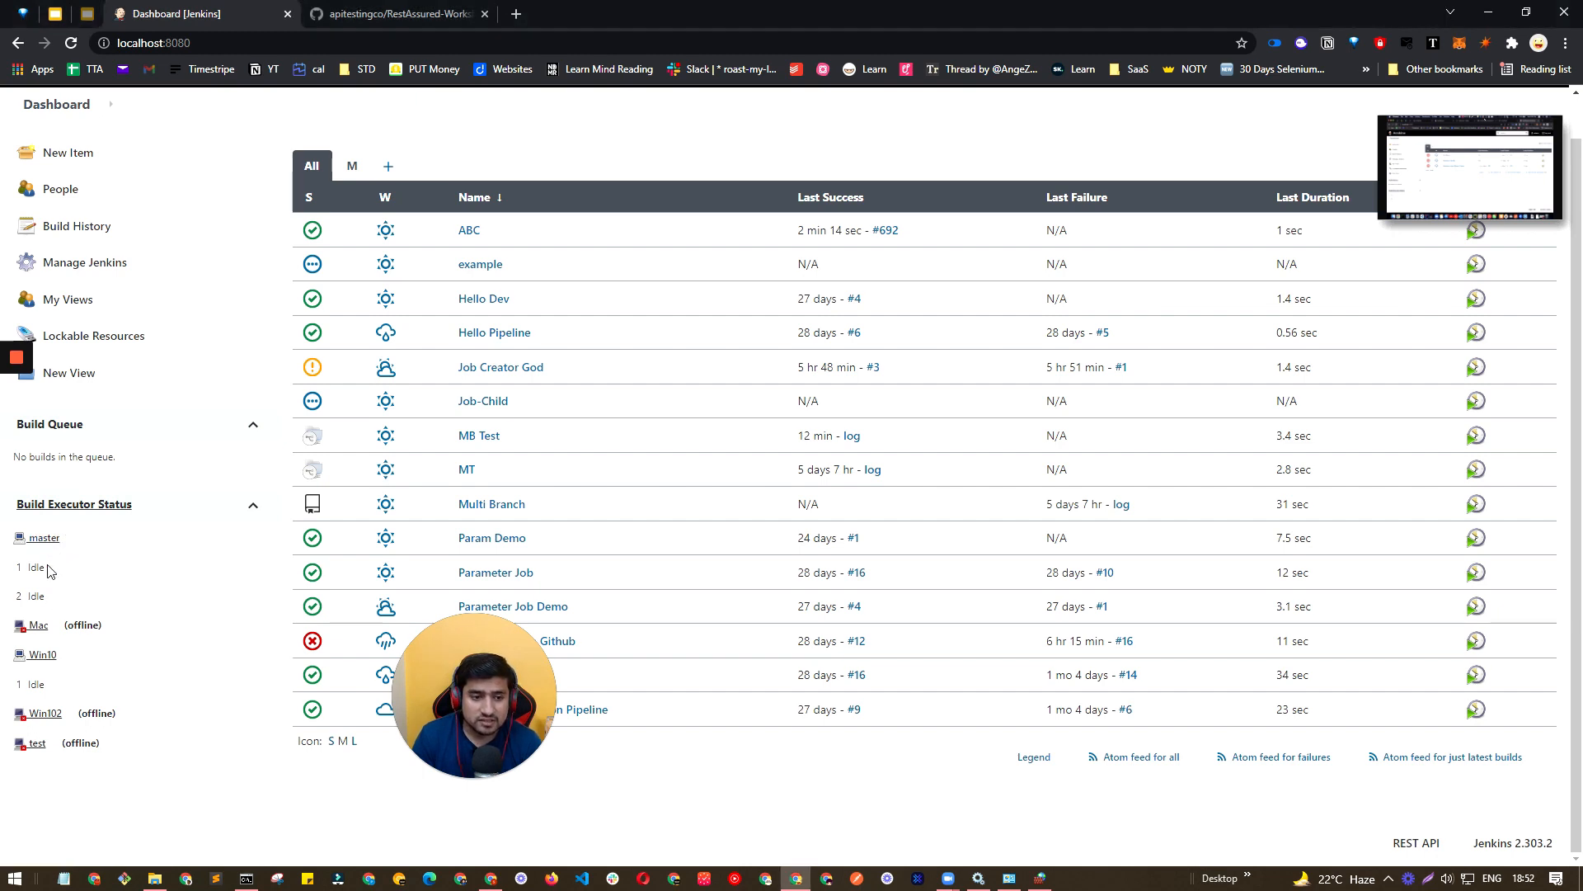
double_click(41, 597)
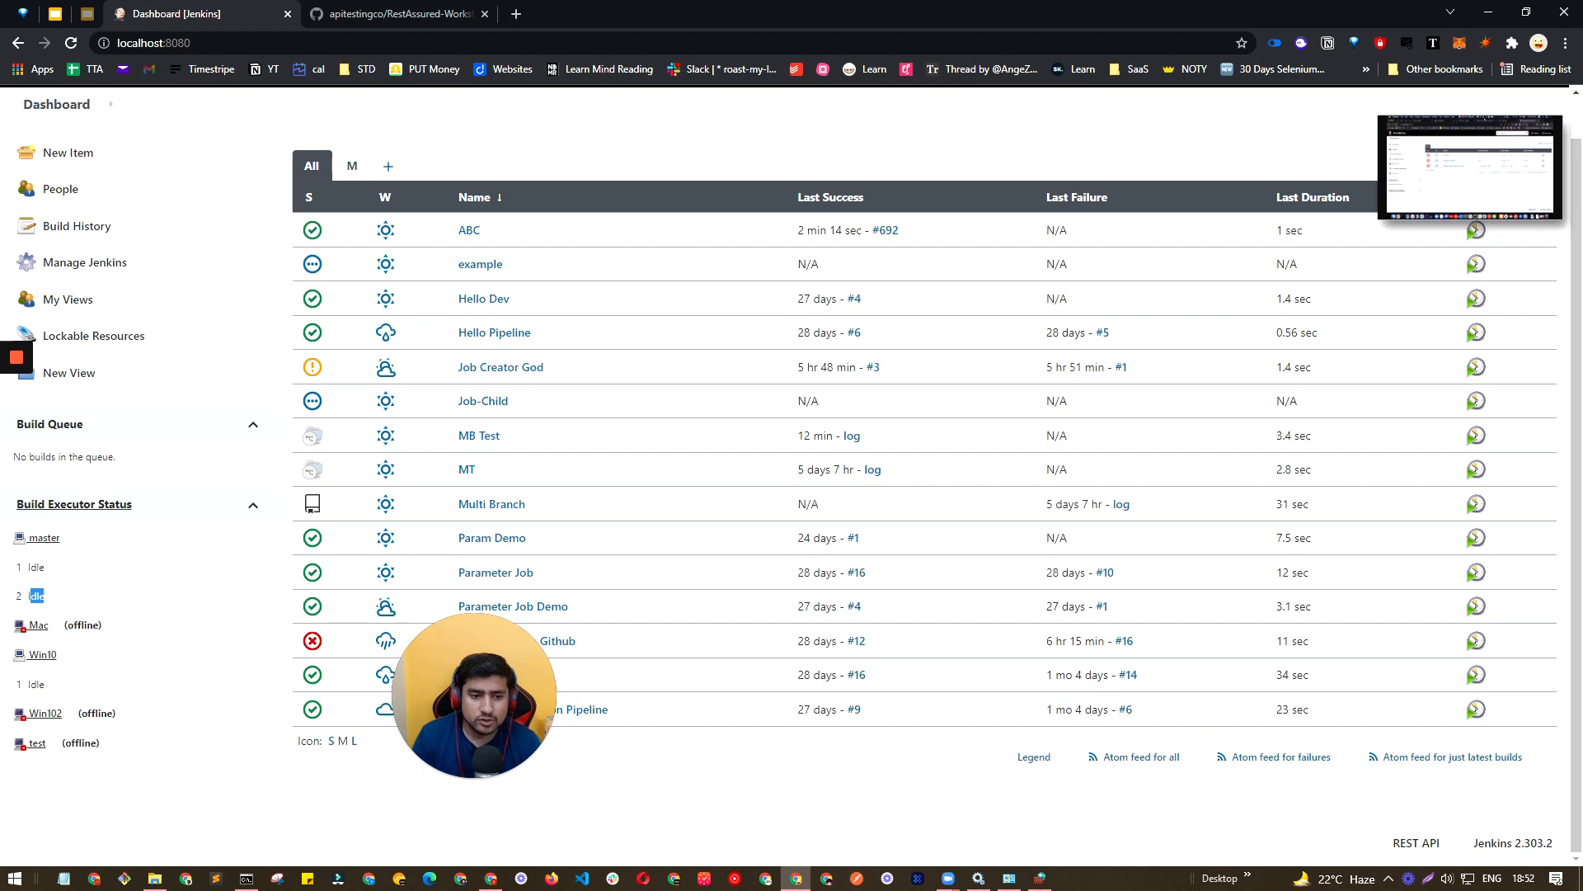
click(52, 602)
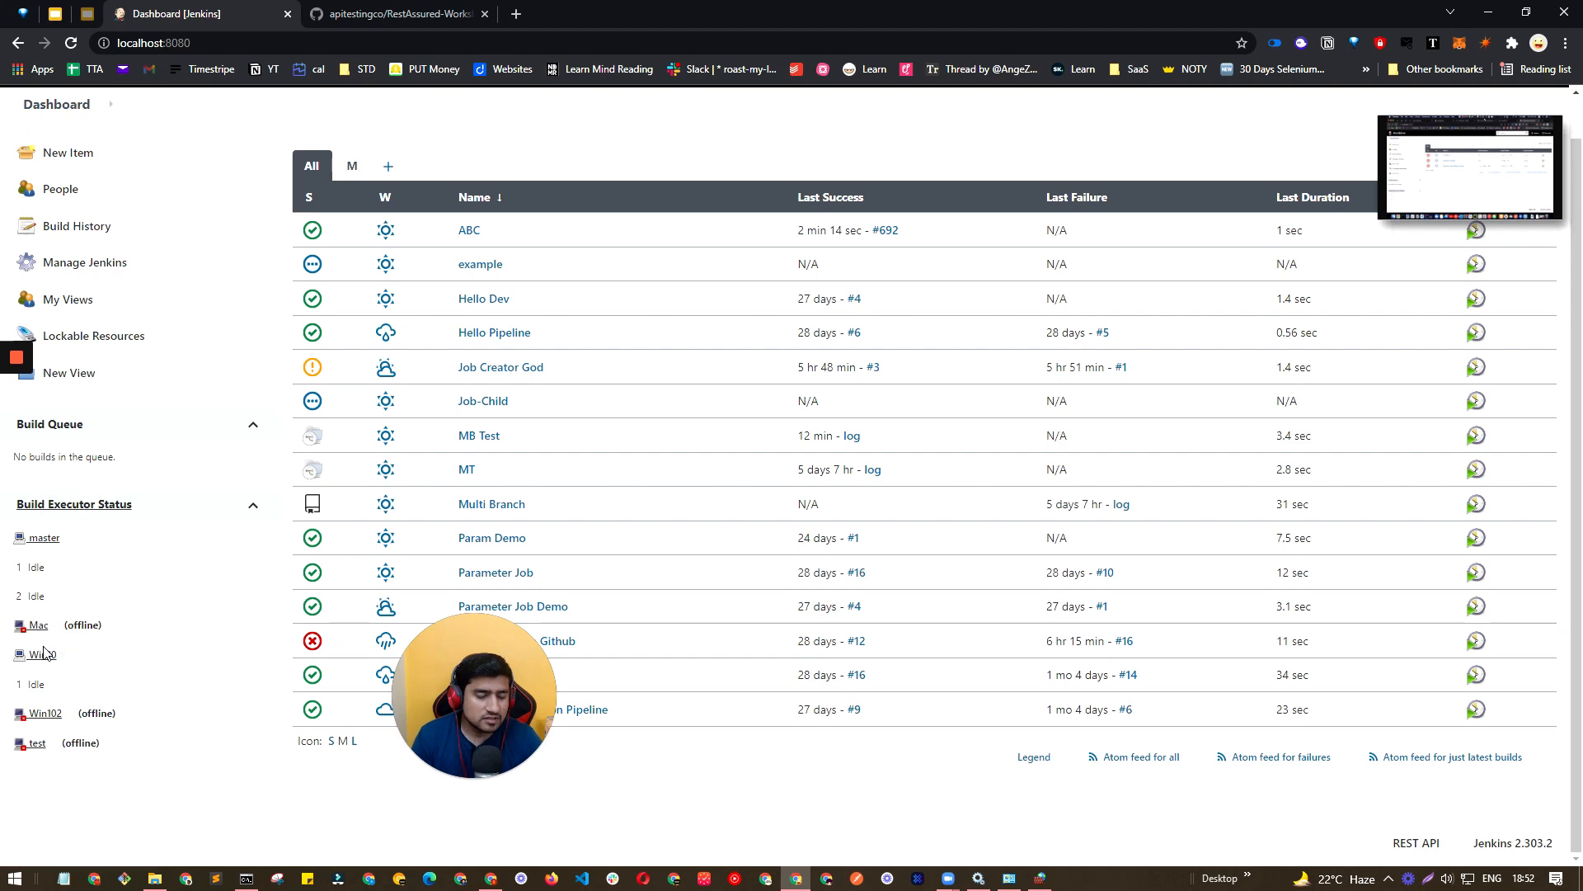
drag(48, 690, 93, 683)
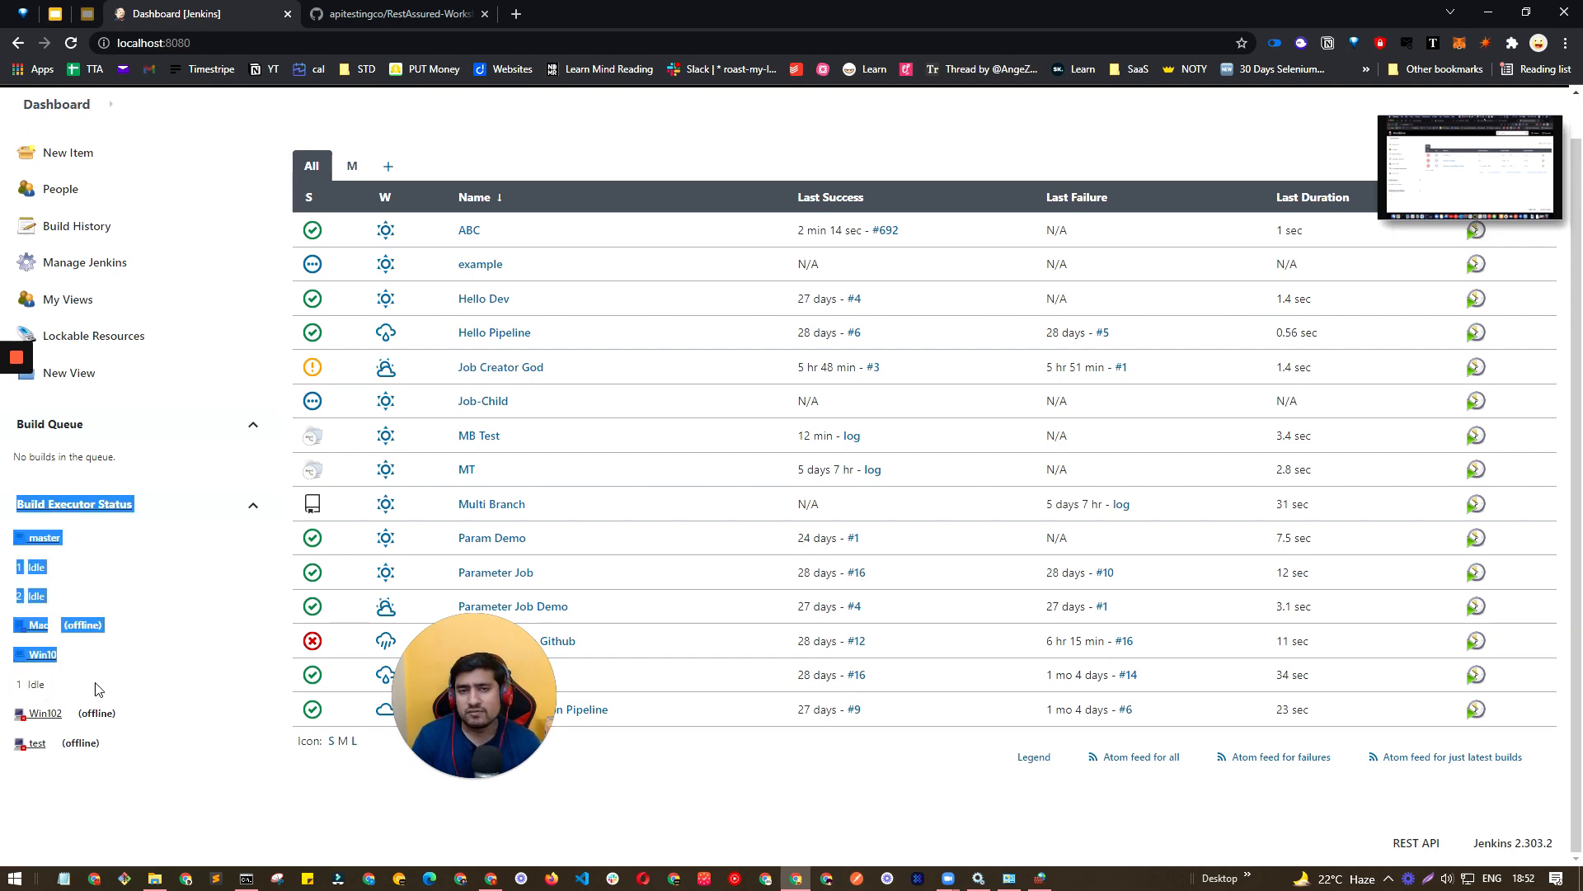
click(119, 679)
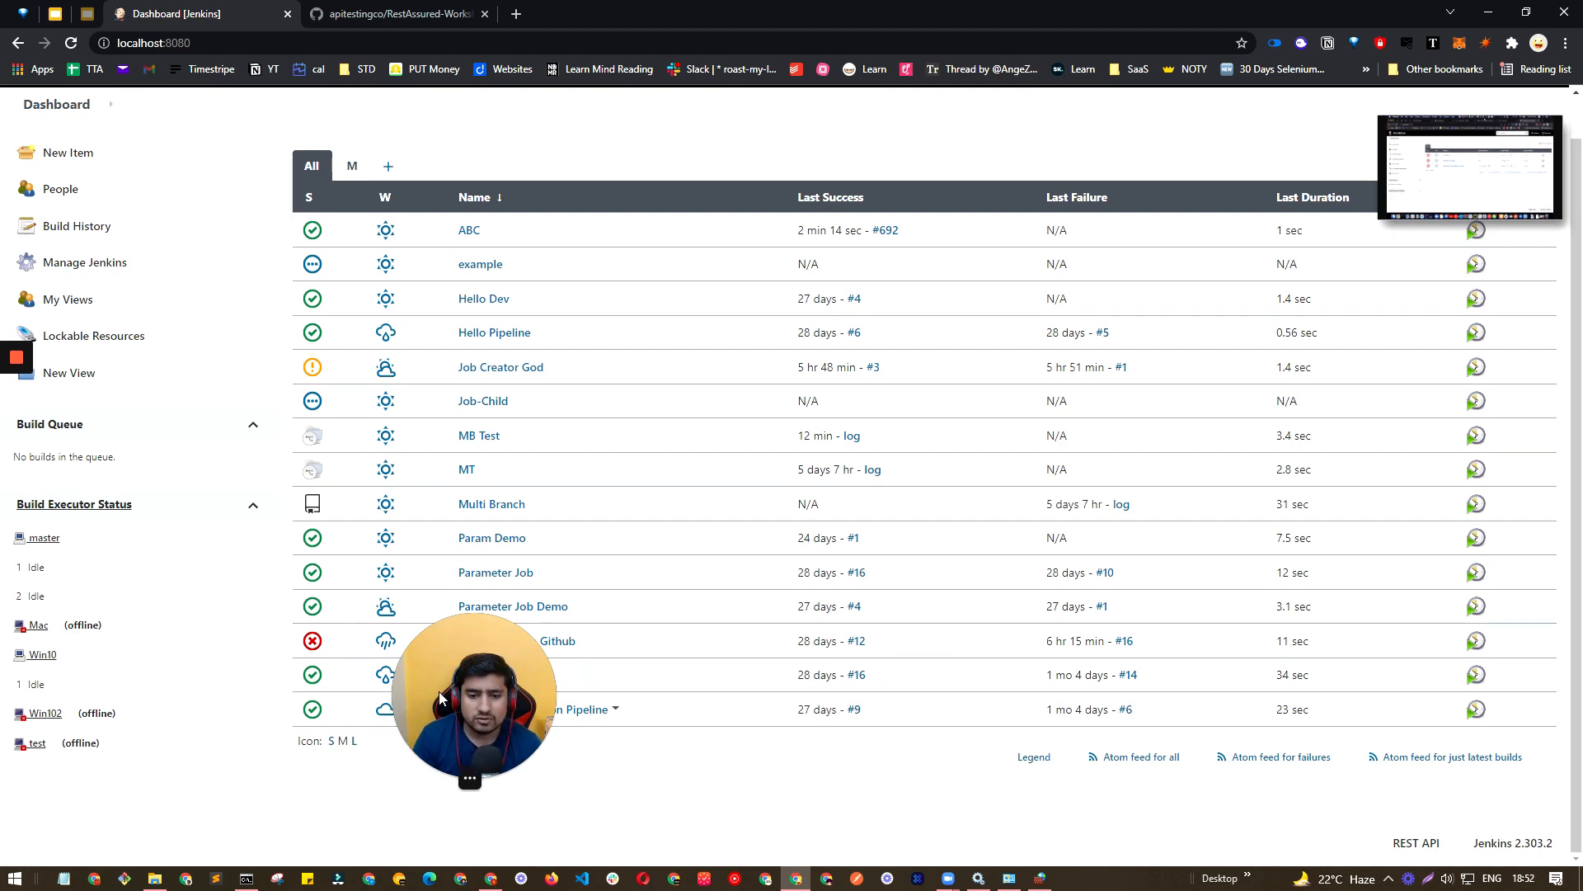
Open the configuration of the Selenium From Github project and select the label expression restricting where it can run
click(500, 649)
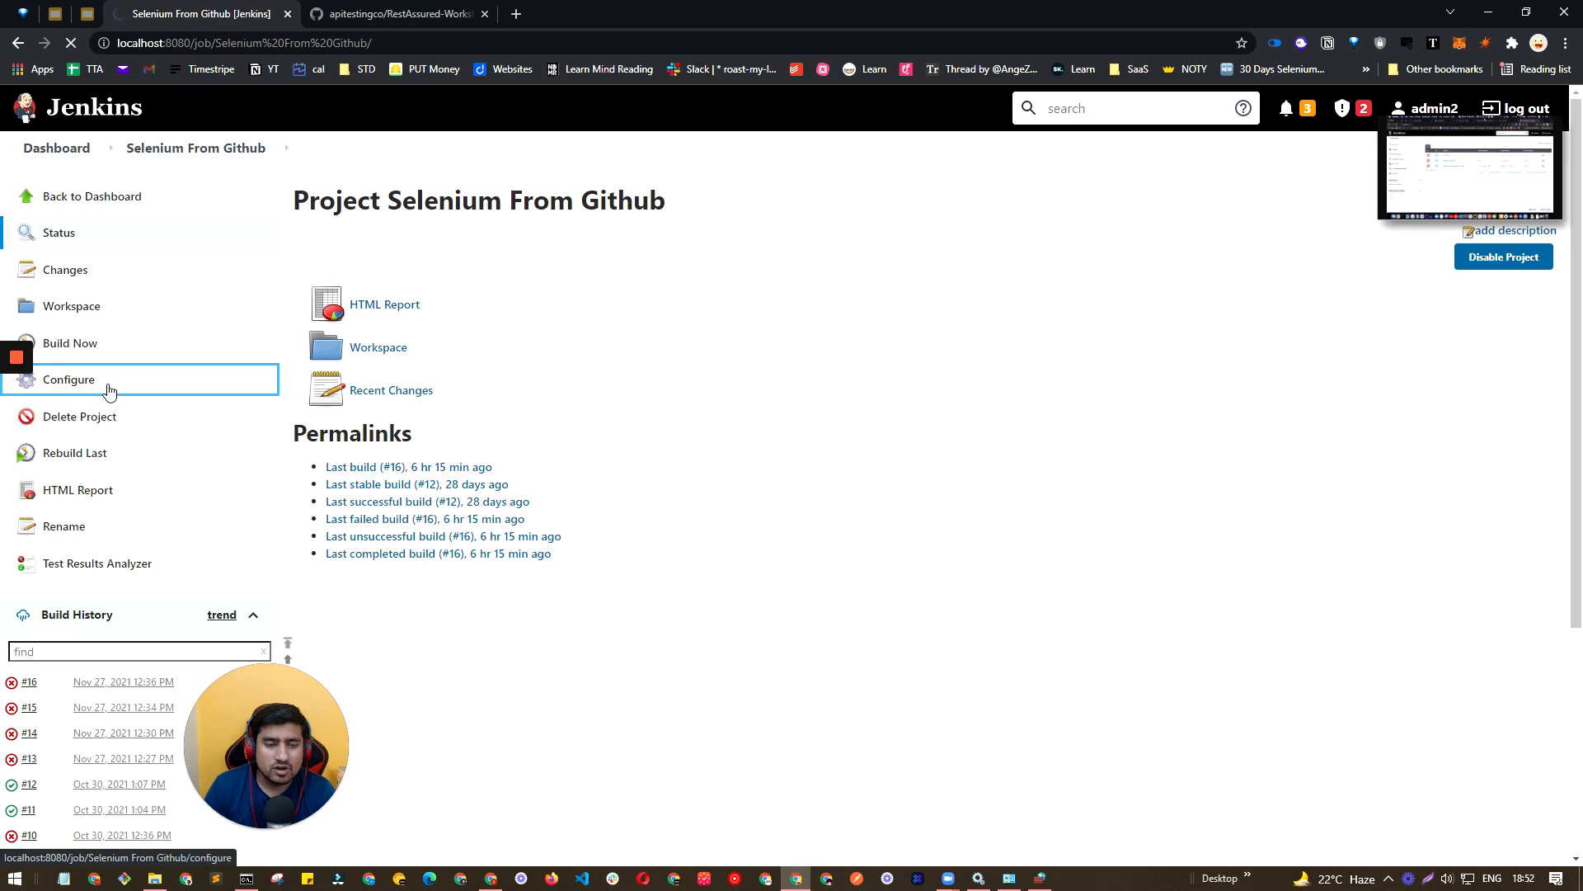
scroll(438, 468, down, 5)
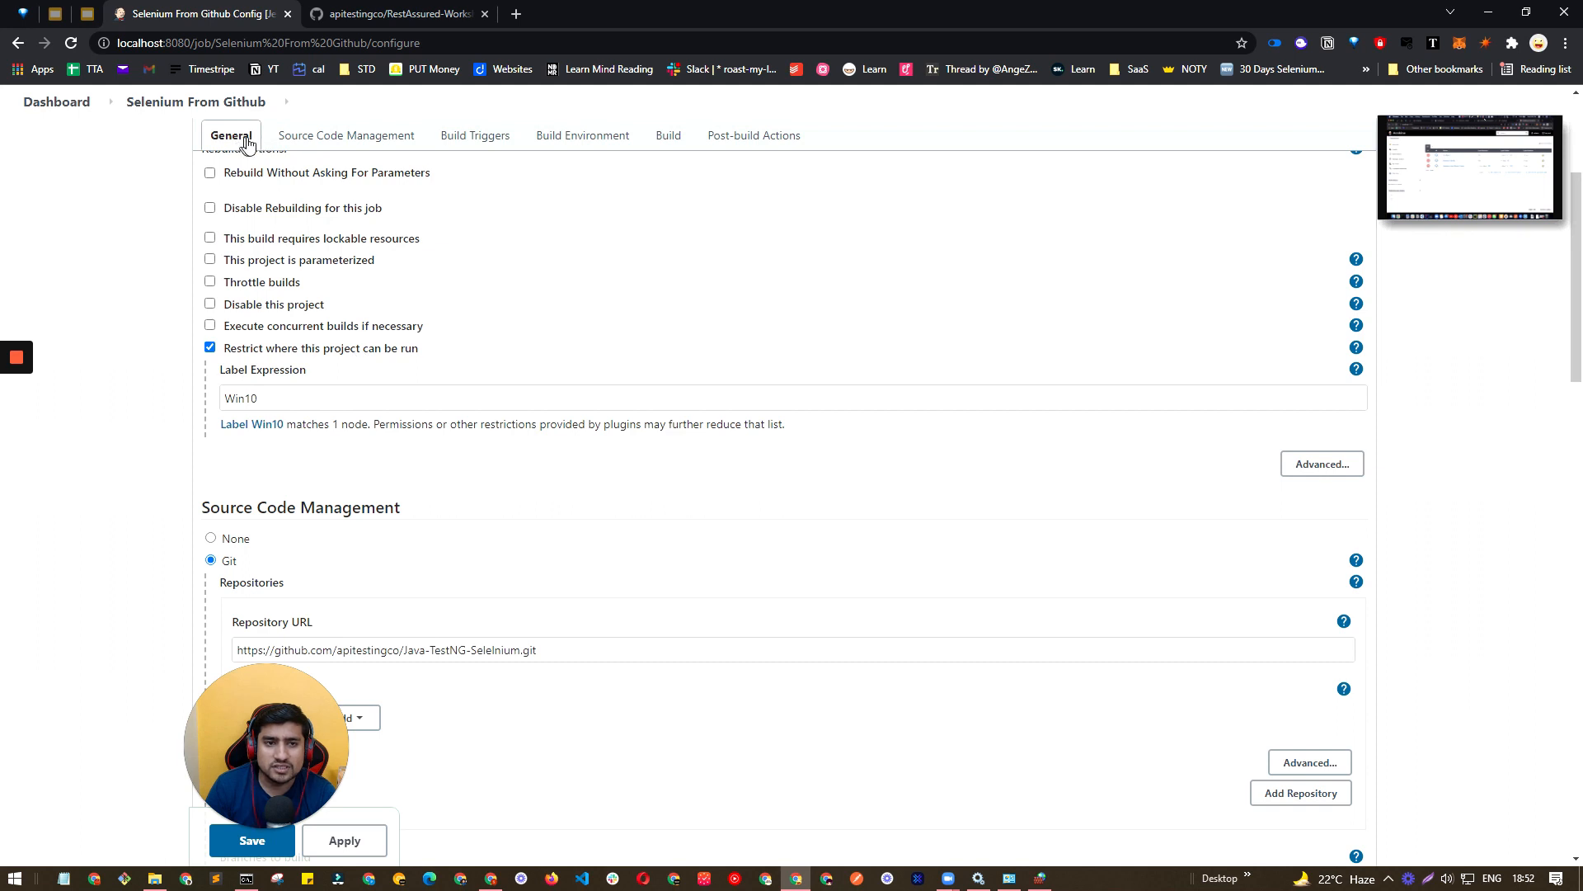
drag(260, 398, 200, 397)
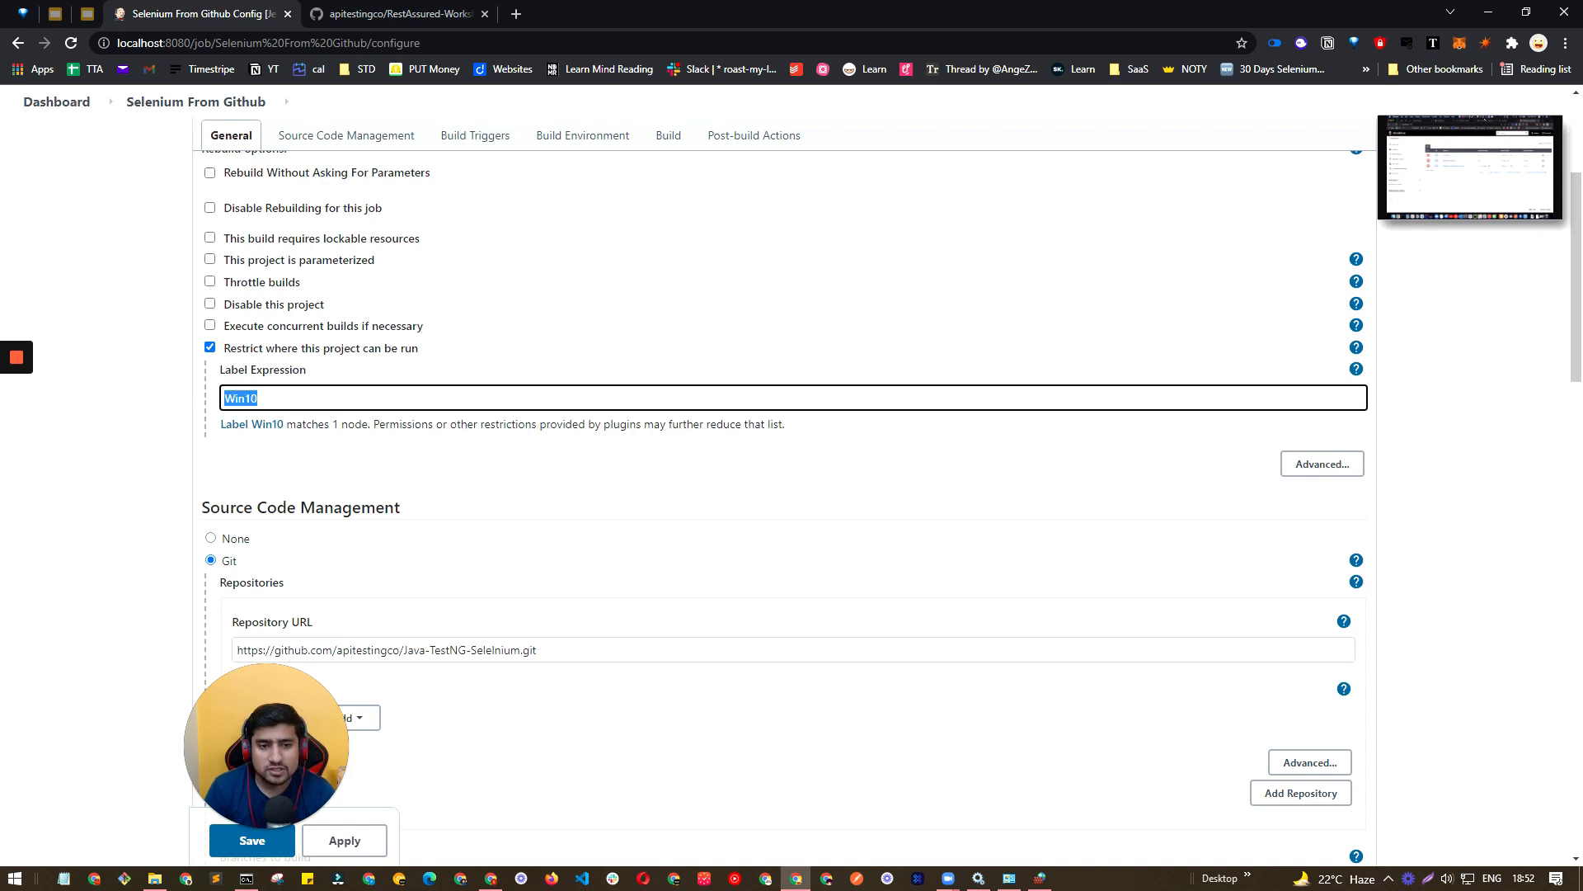
Try Win102 as the project's label expression
key(Right)
text(2)
click(304, 448)
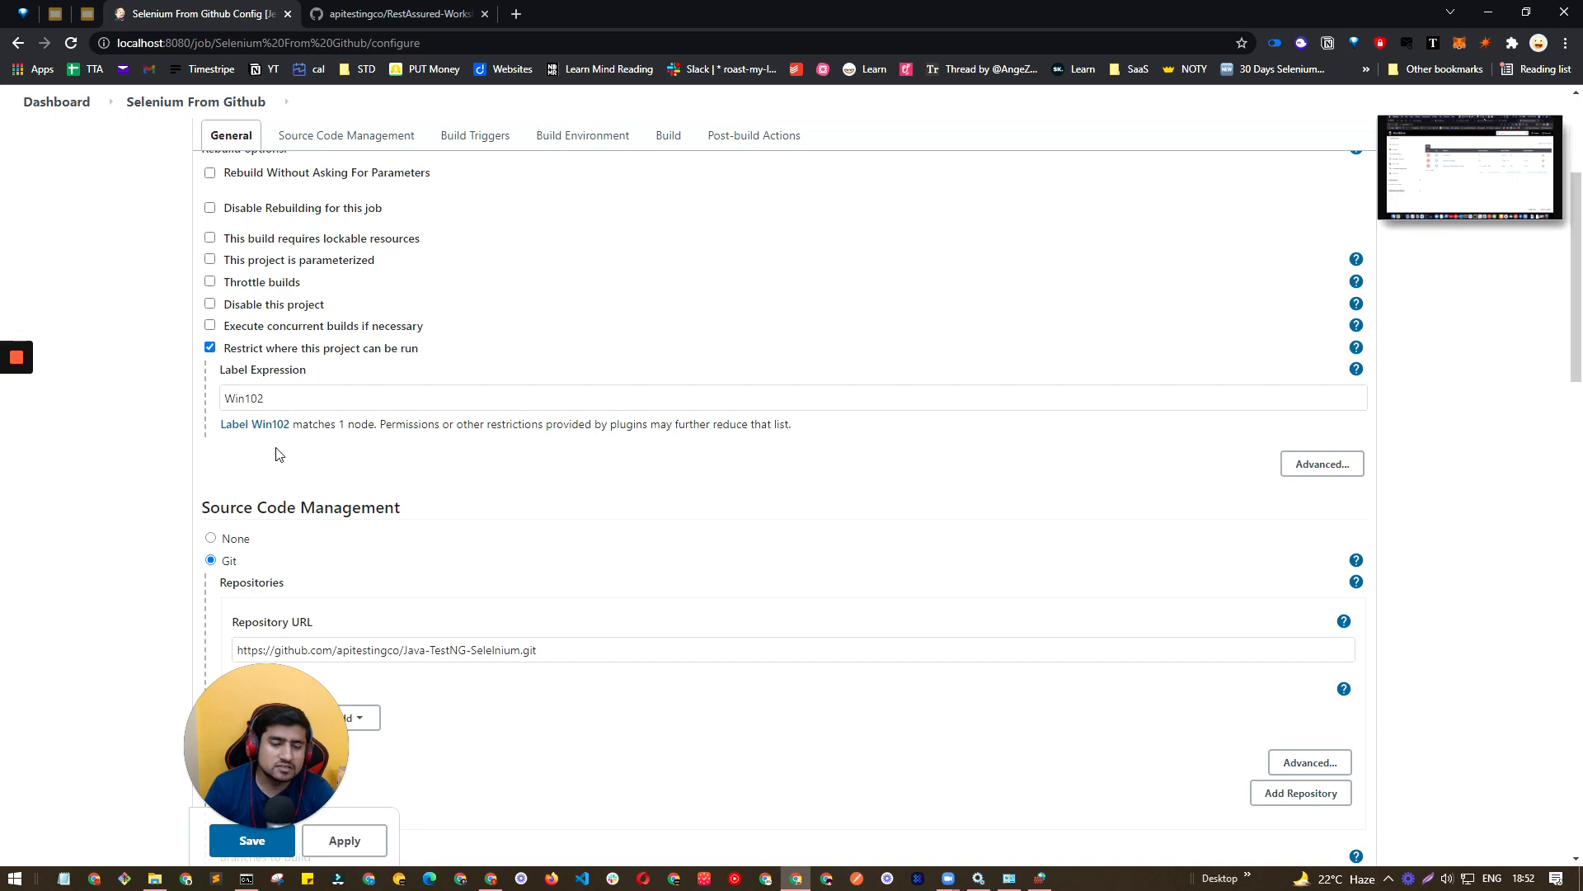
scroll(278, 577, down, 5)
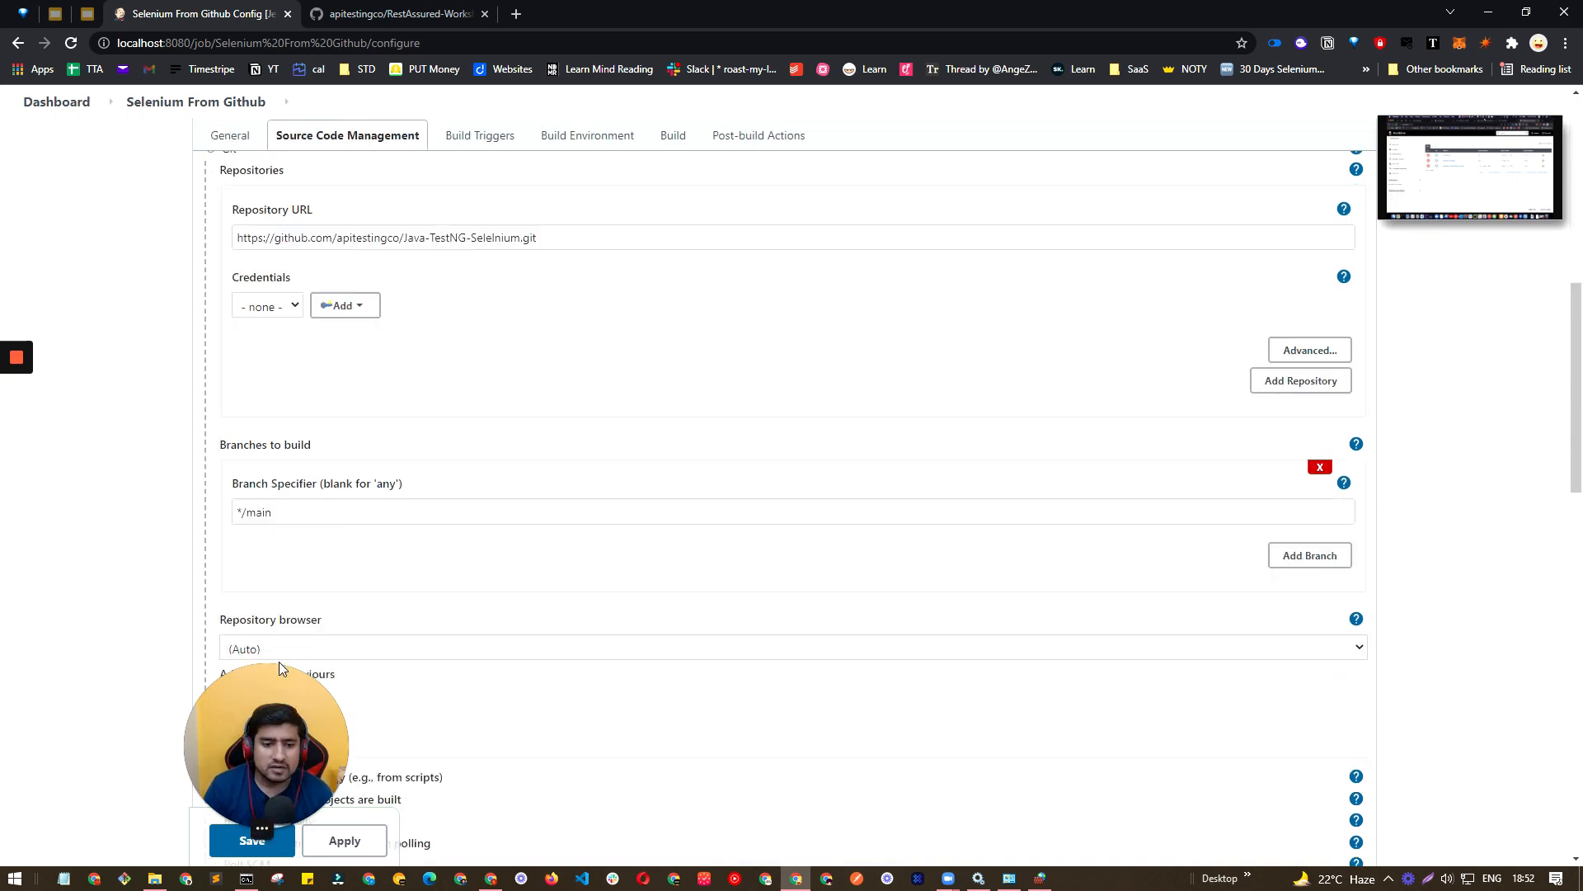
Set the project's label expression to Win10 and save the configuration
scroll(286, 484, up, 3)
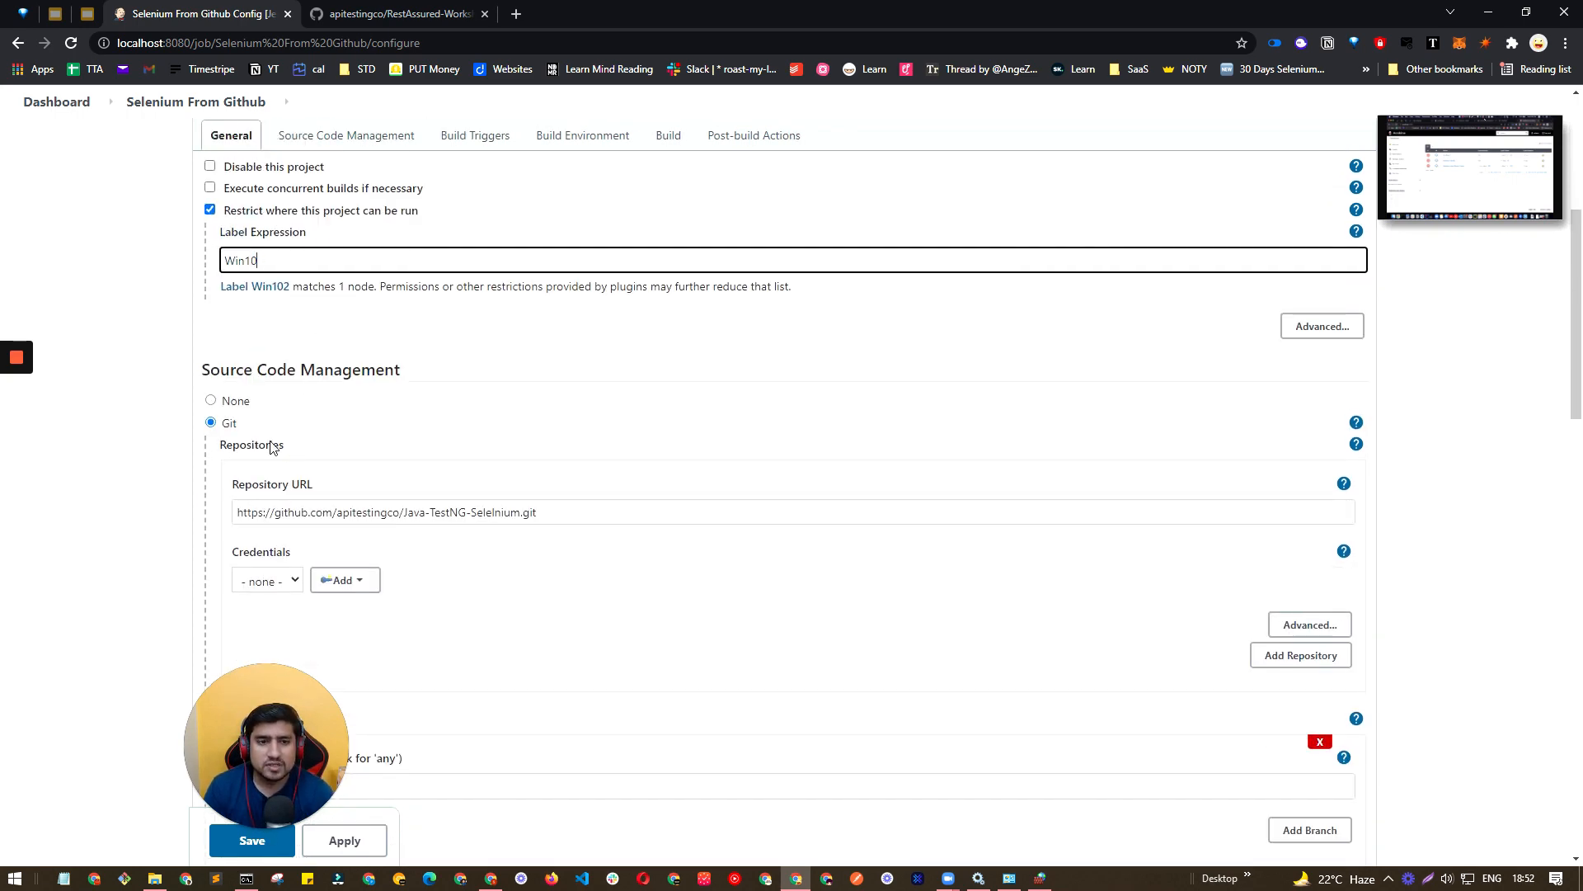
scroll(272, 446, down, 5)
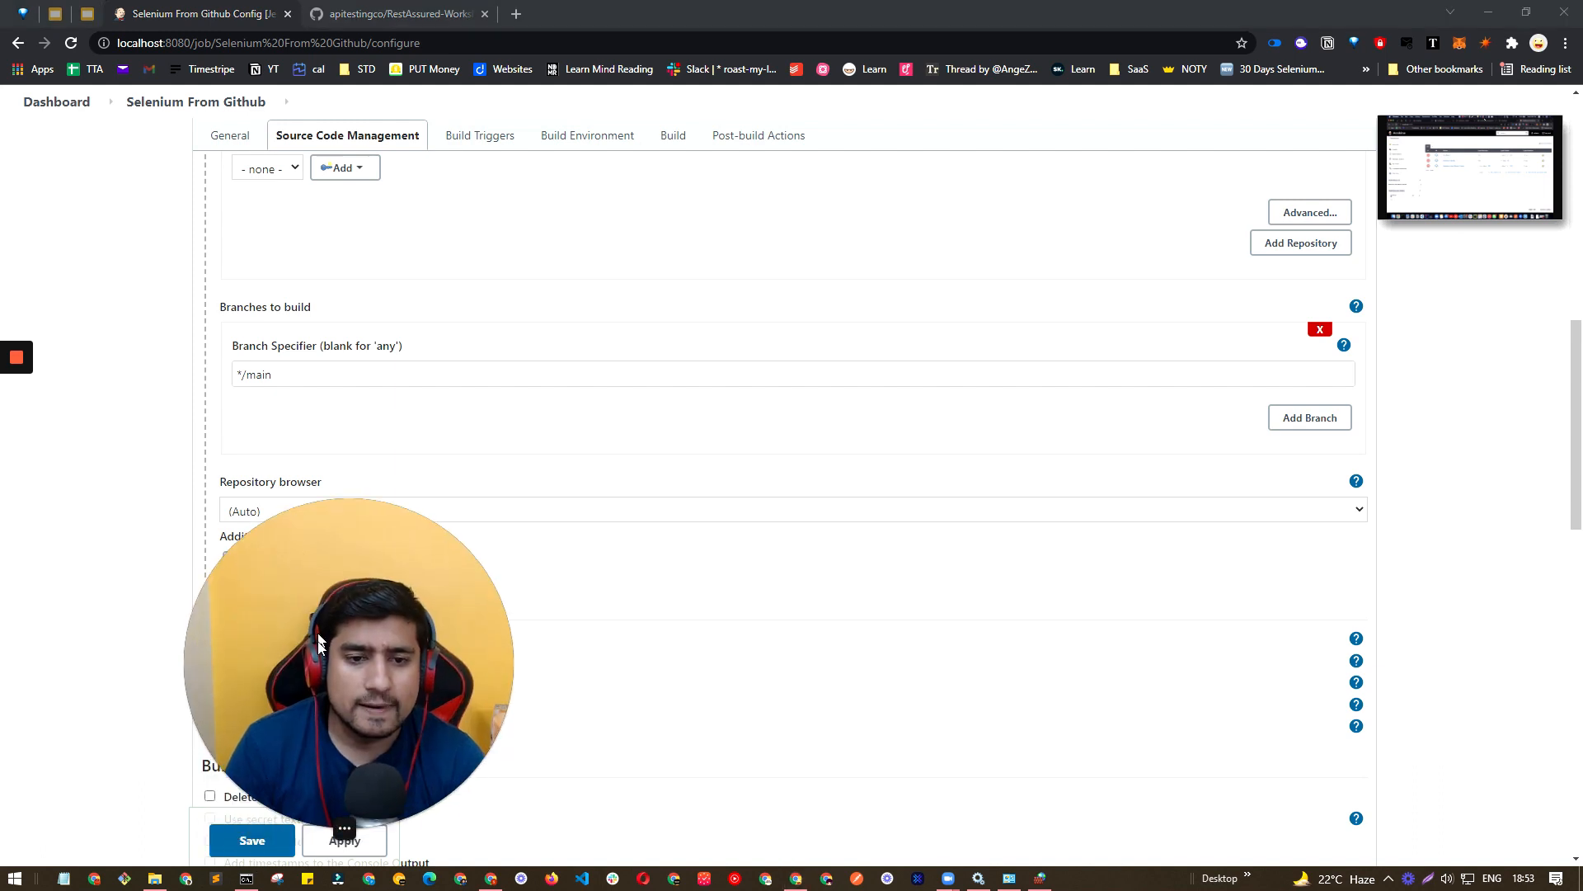
click(251, 830)
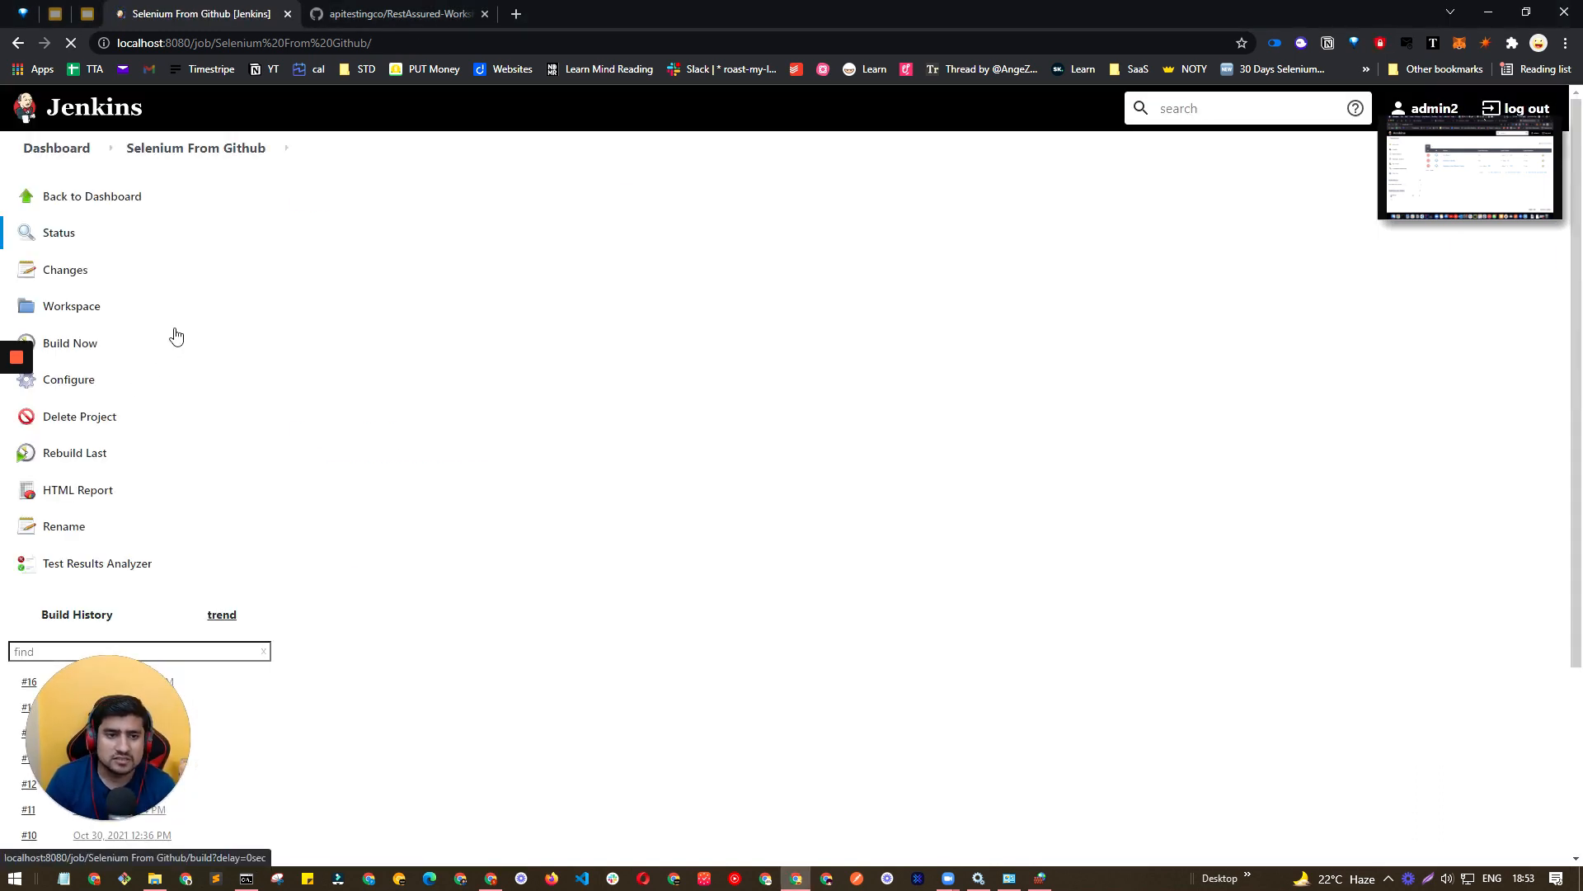
Start a new build of the Selenium From Github project and open that build's console output
click(92, 346)
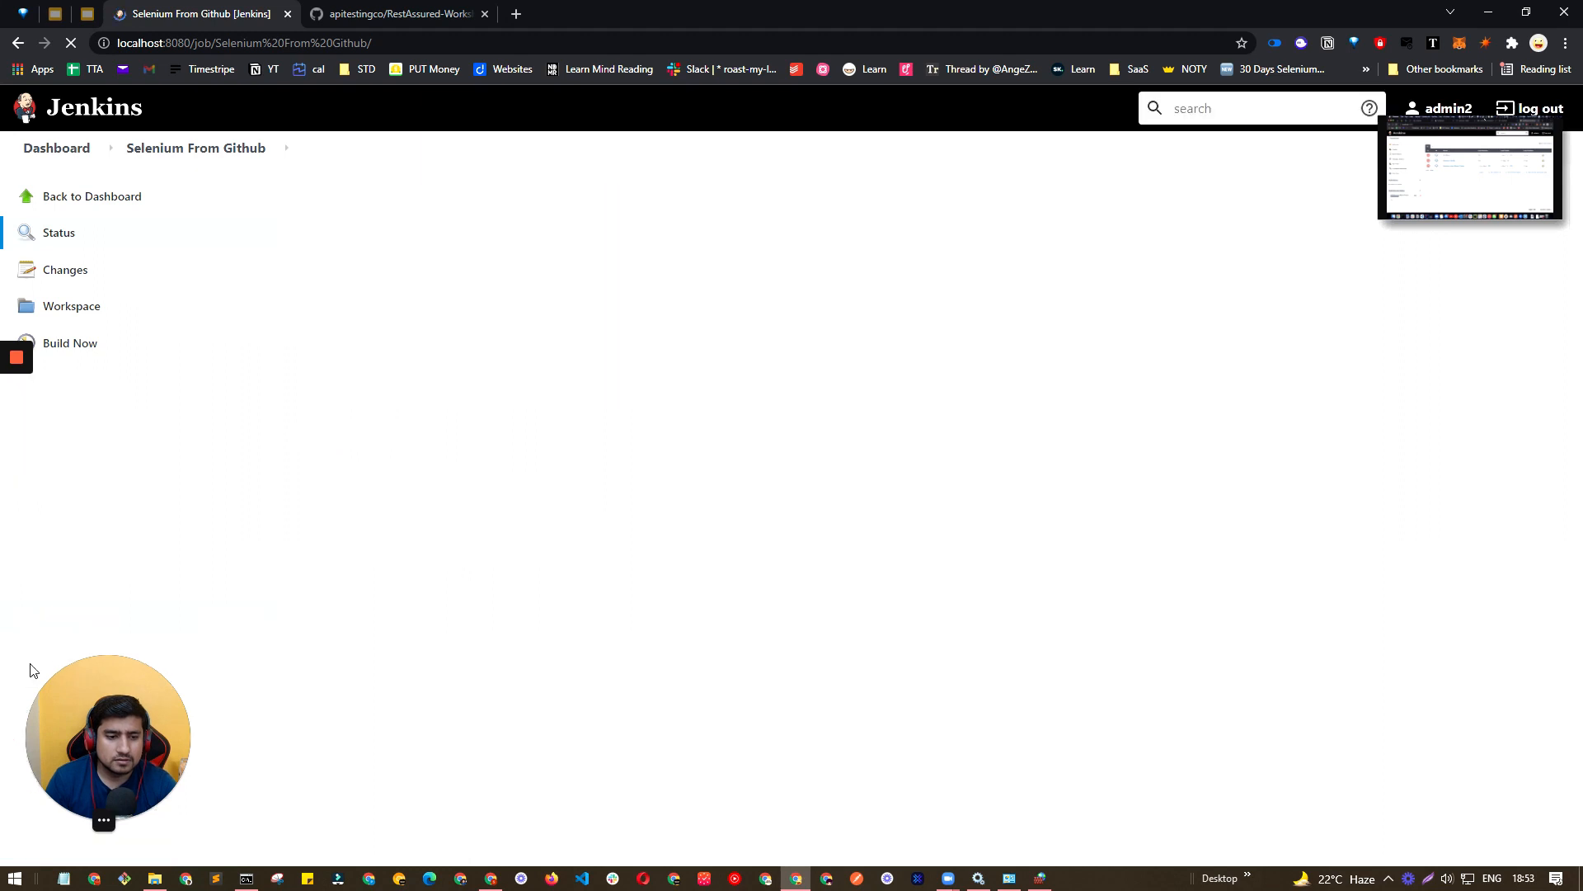
click(14, 683)
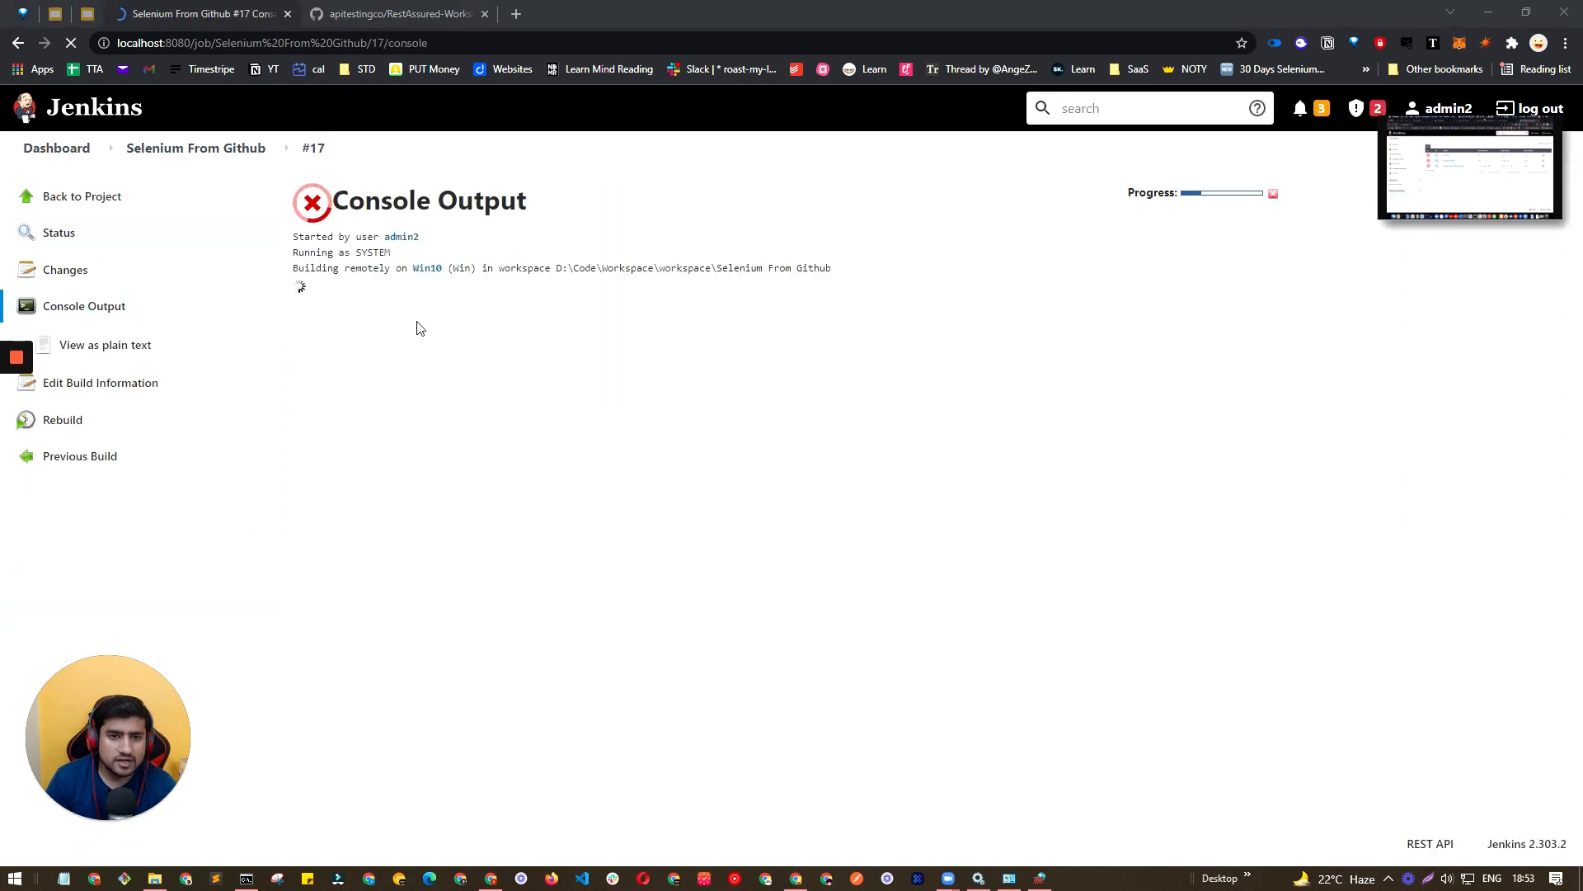
Switch to the Day 15 - Master Slave in Jenkins presentation and show the slide about restarting Jenkins through Windows Services
click(379, 14)
click(58, 14)
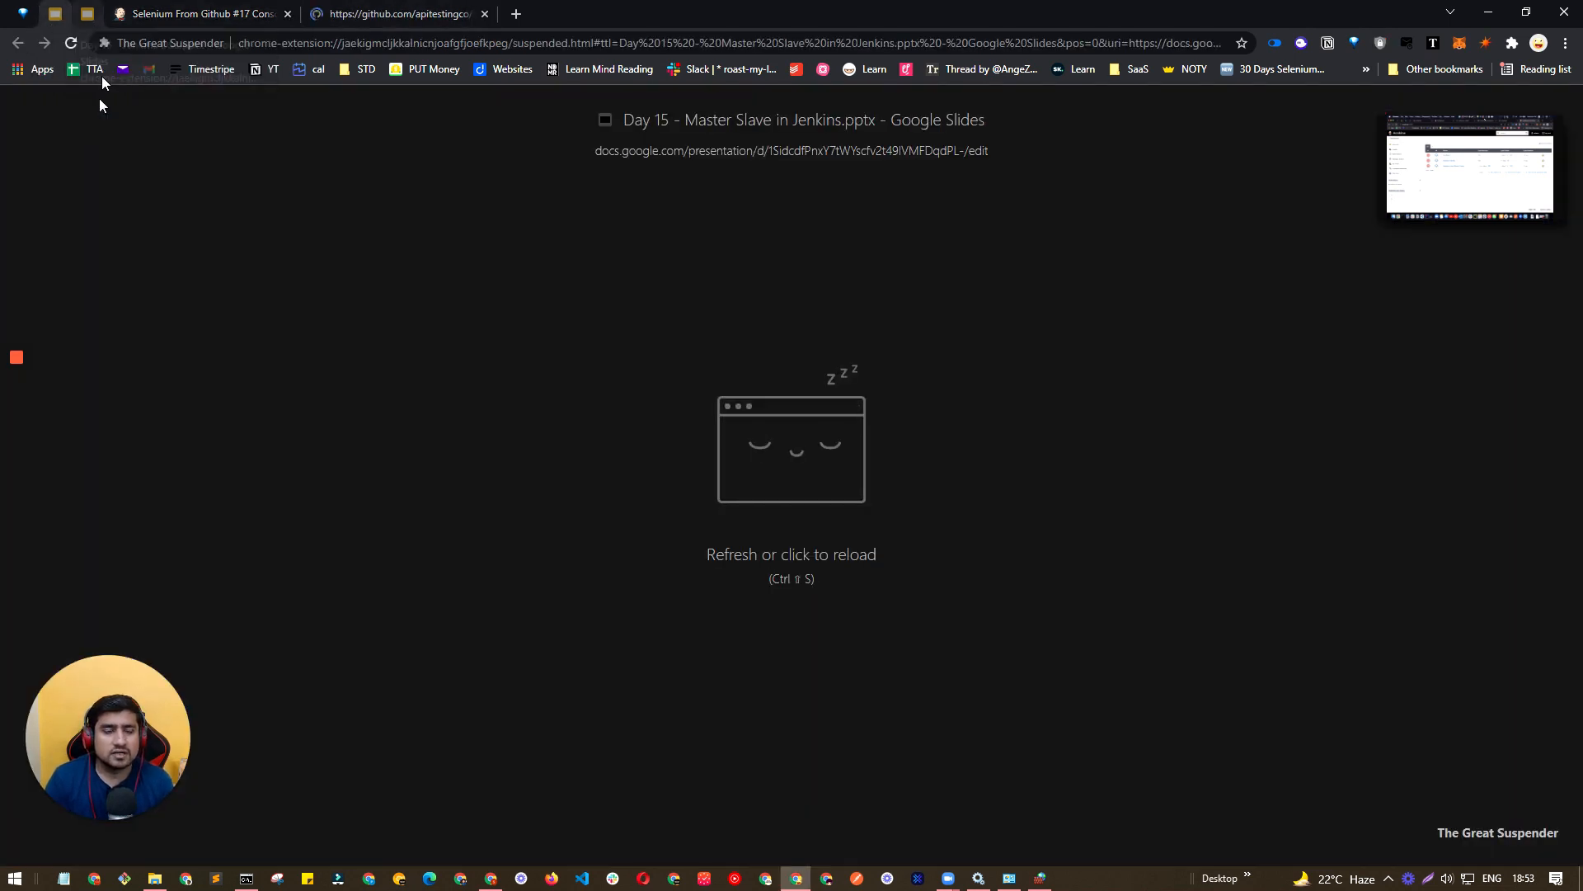
click(251, 237)
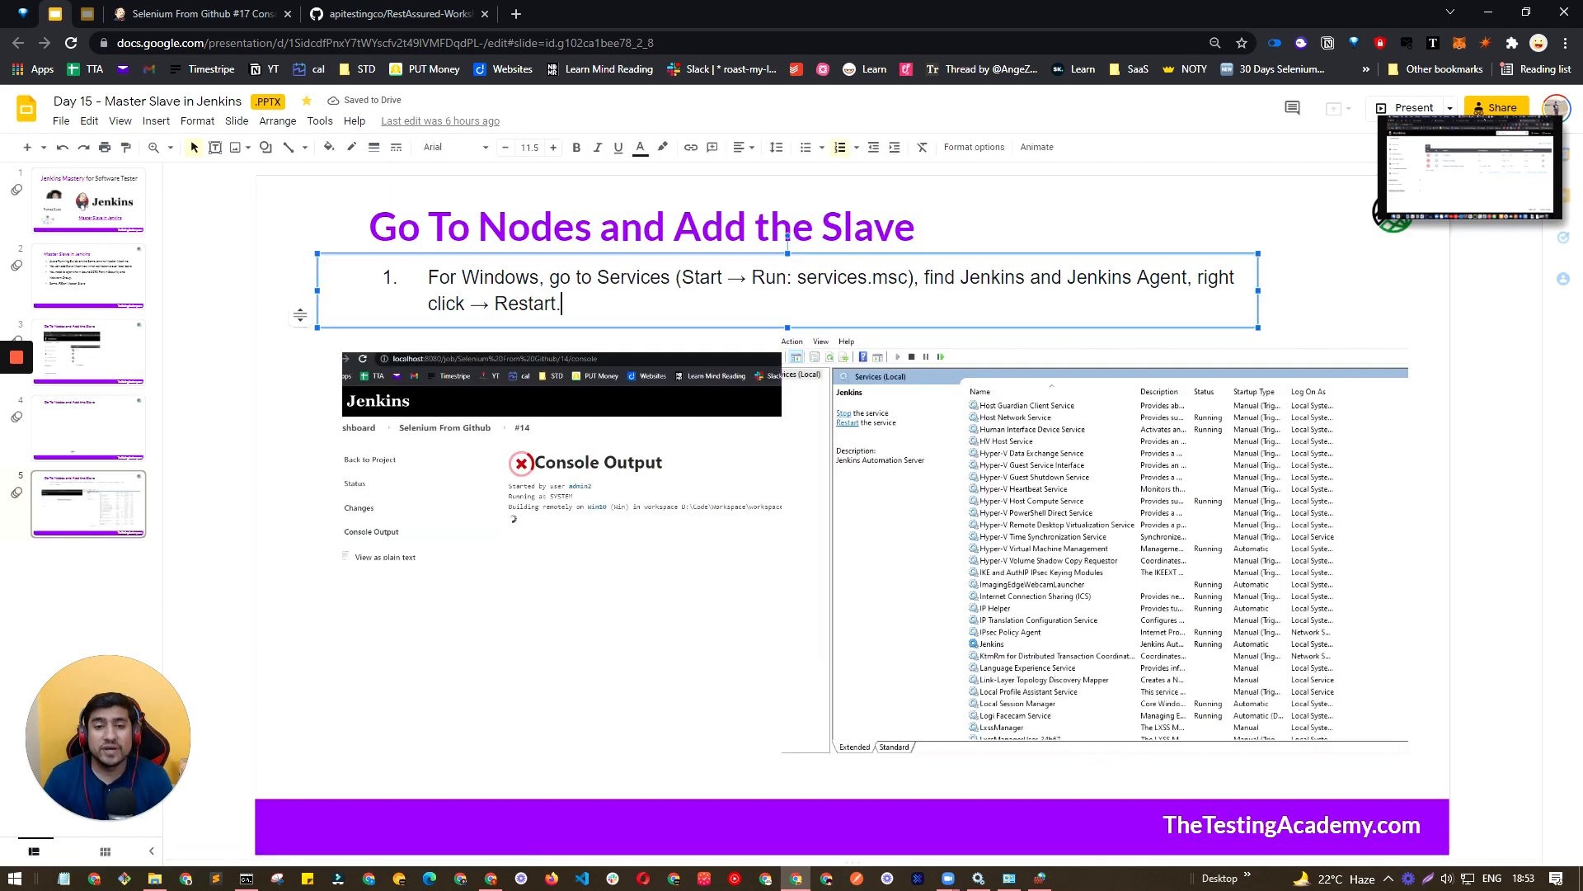
click(97, 434)
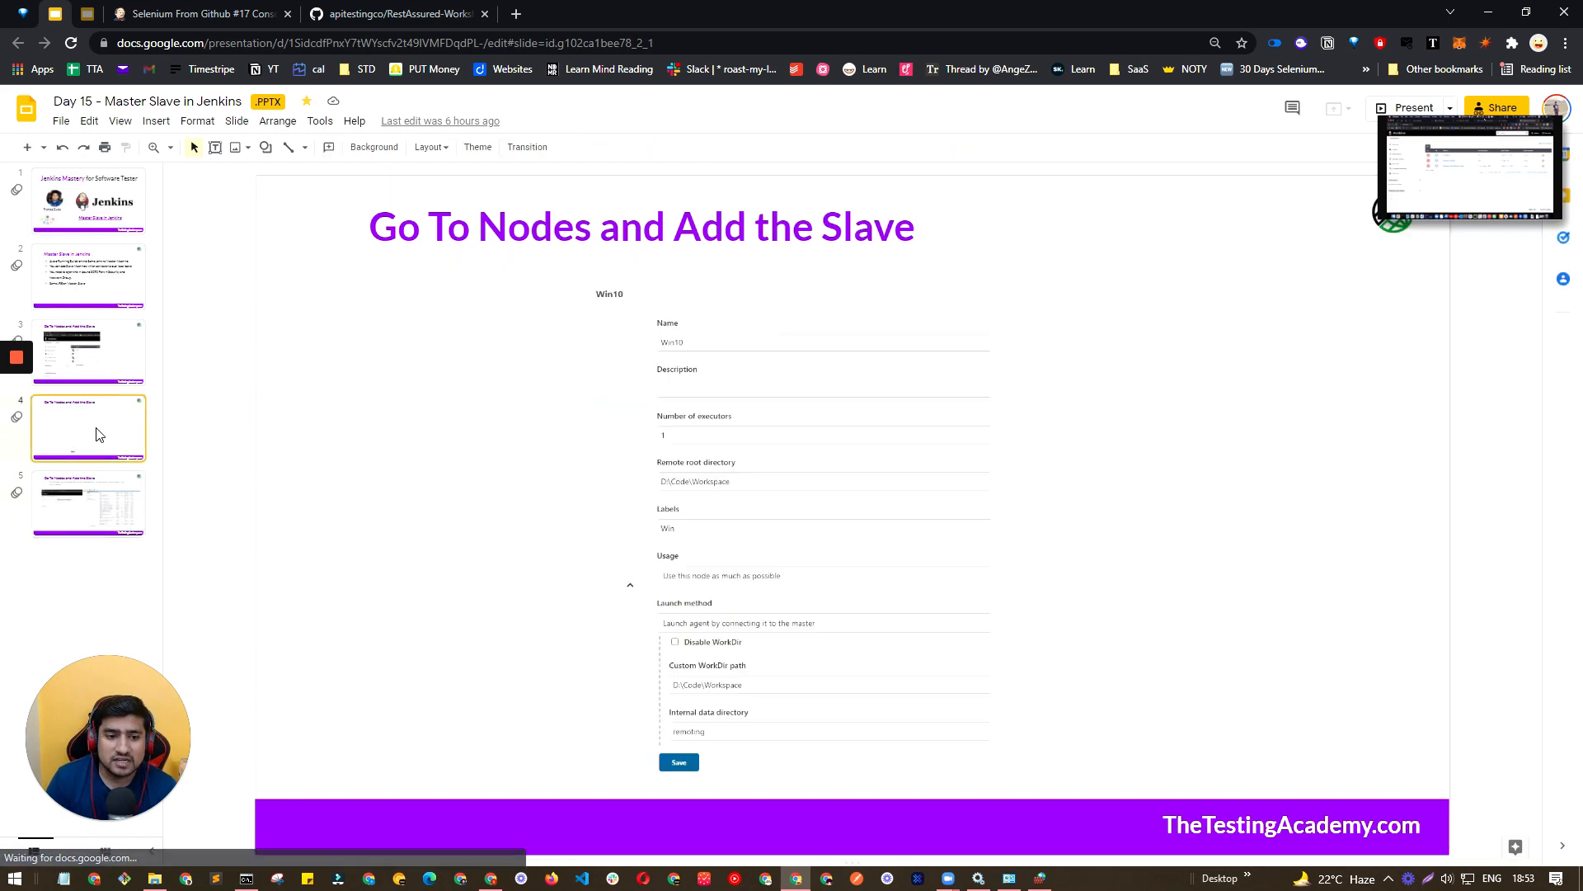
click(101, 506)
Highlight the slide's Windows restart instructions, including Restart, the Services screenshot and the services.msc command
click(583, 277)
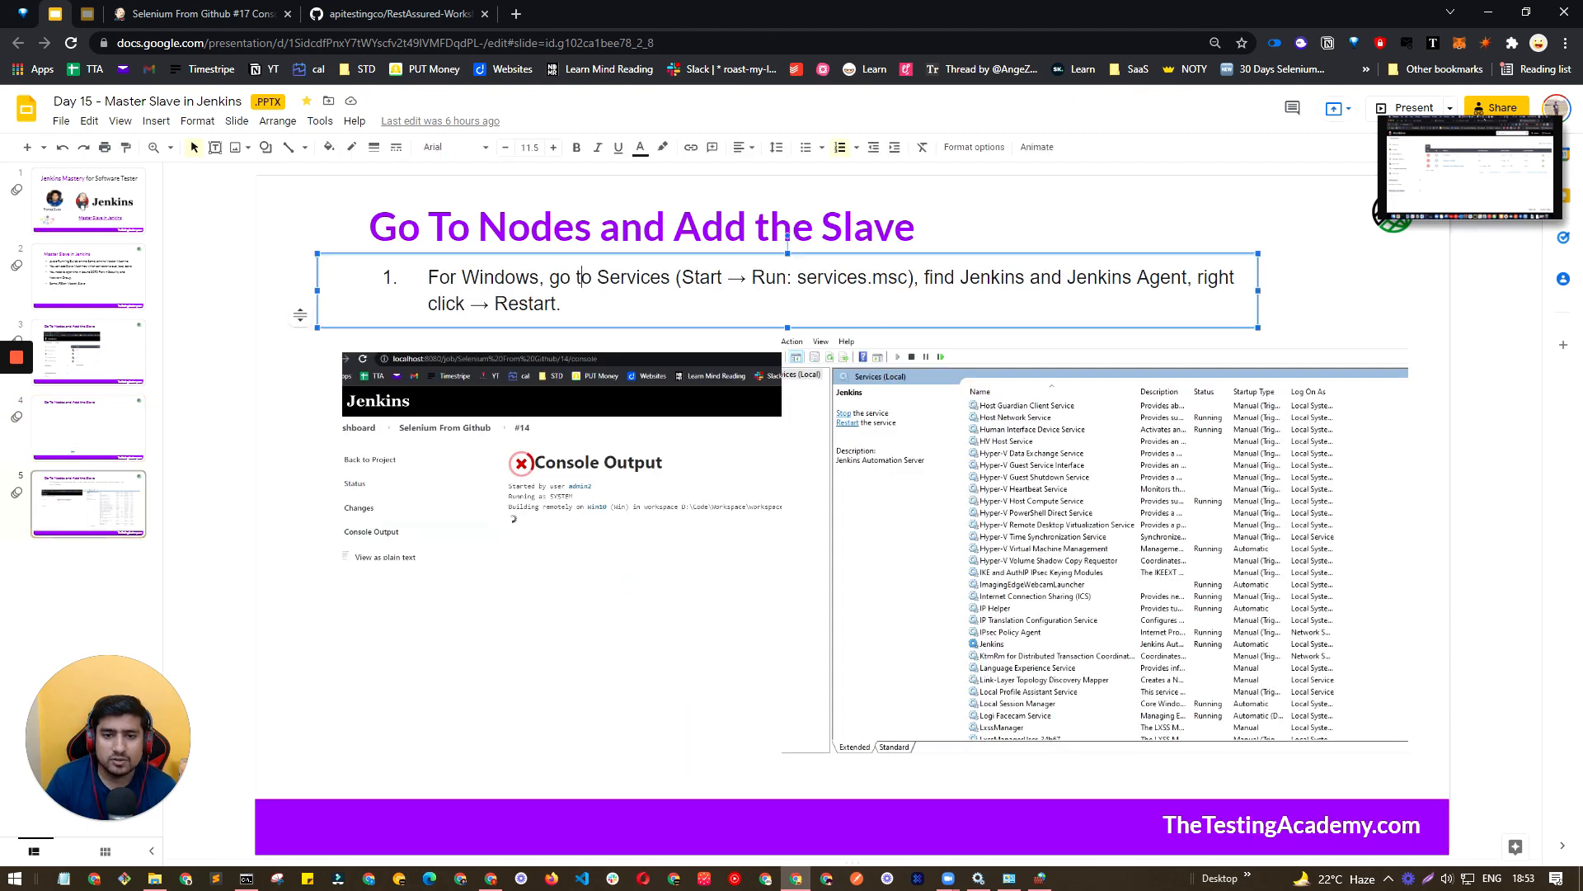
drag(564, 305, 428, 278)
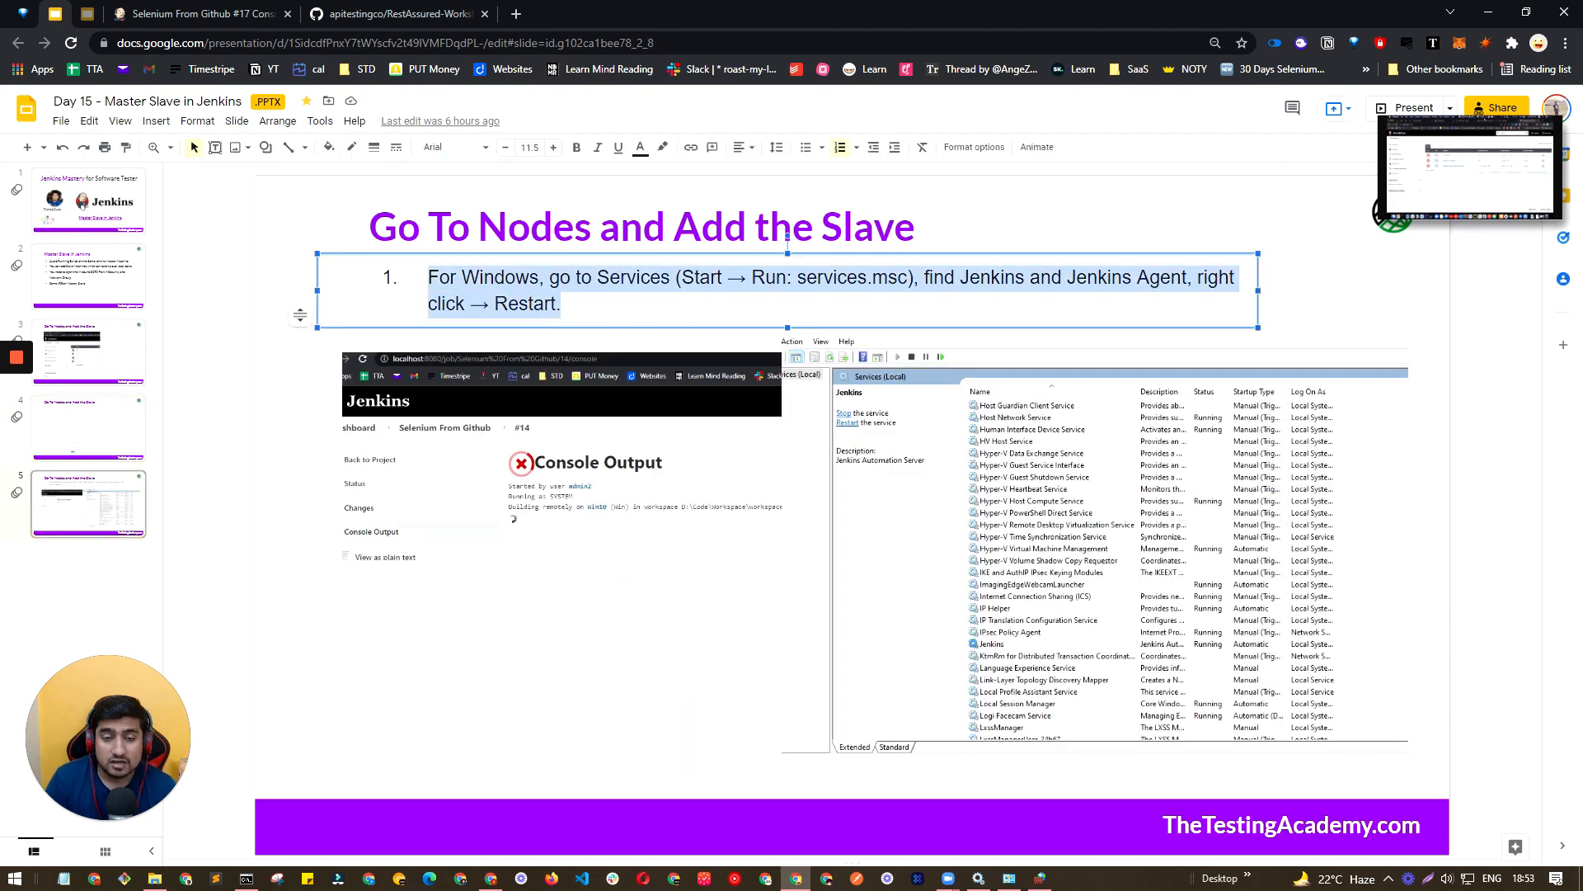
click(577, 277)
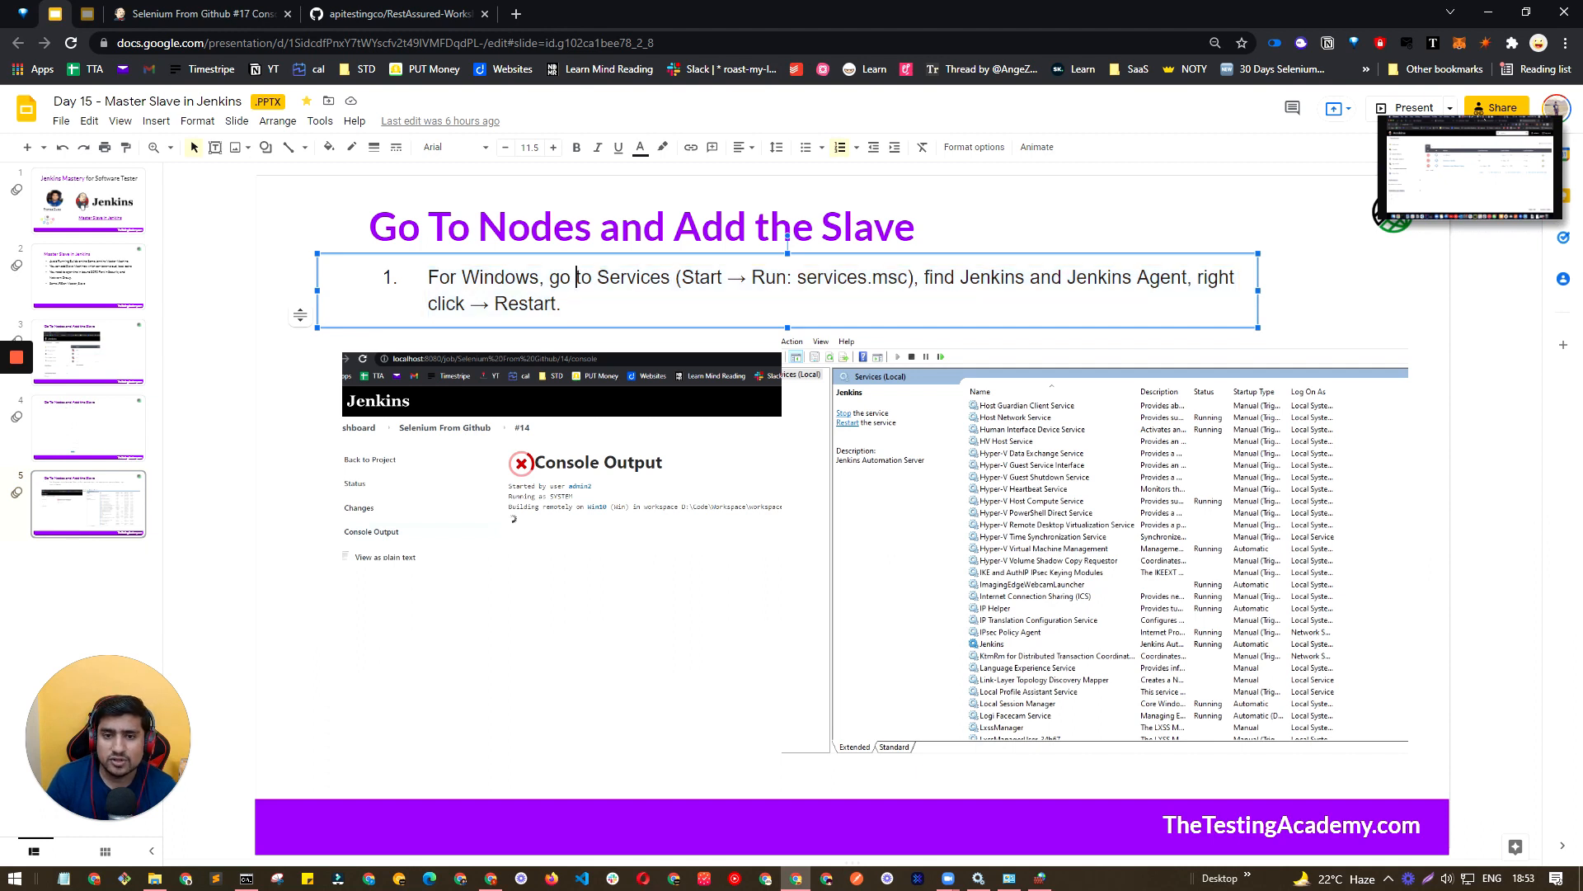
drag(563, 305, 494, 305)
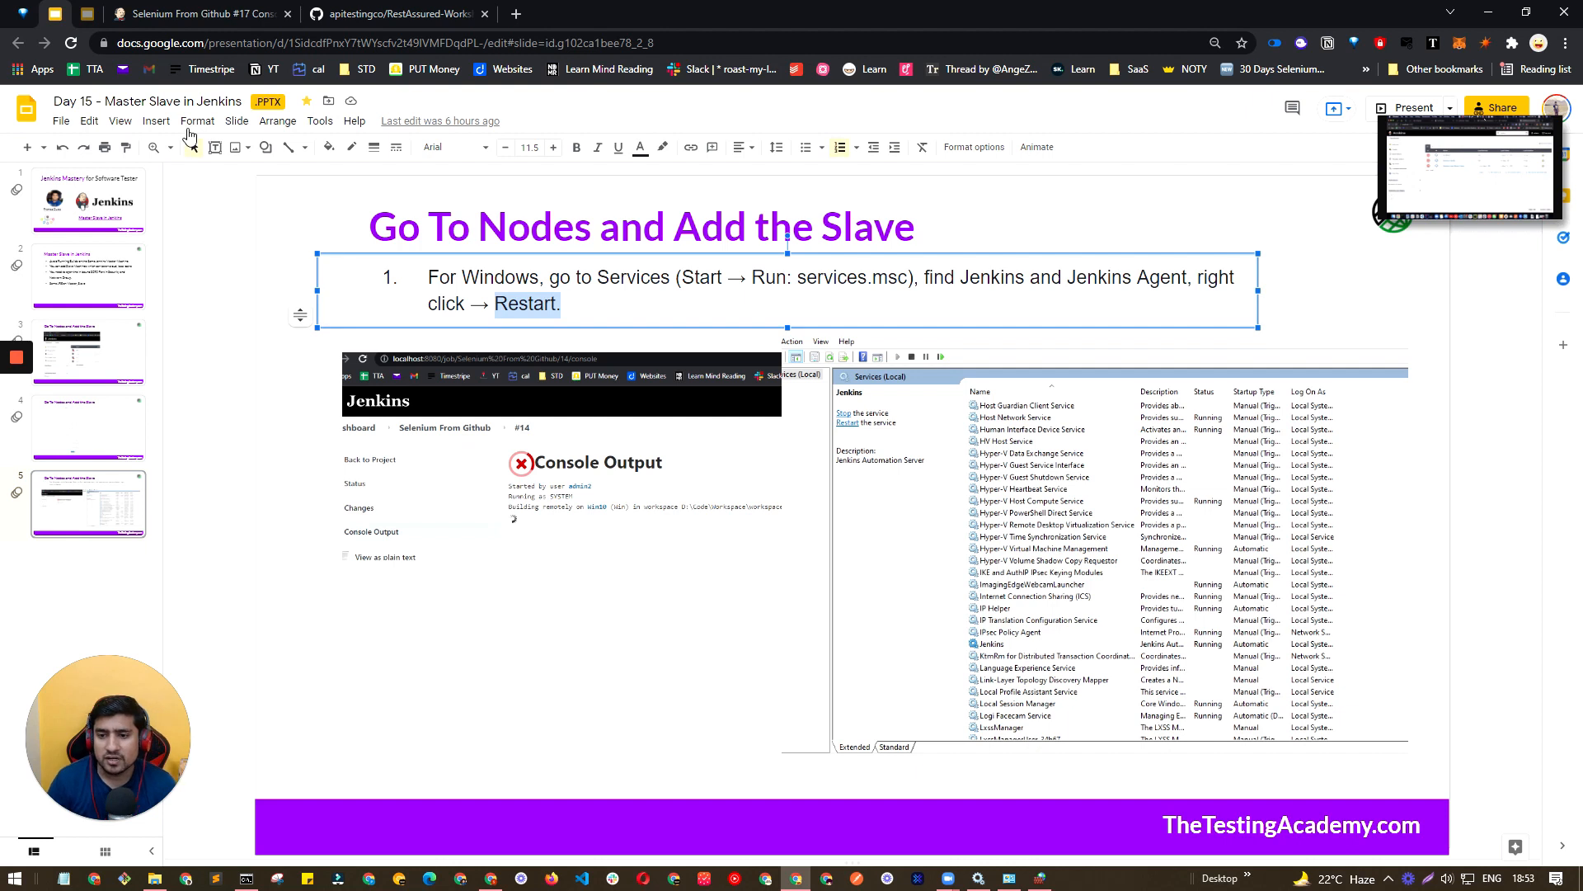
click(1000, 637)
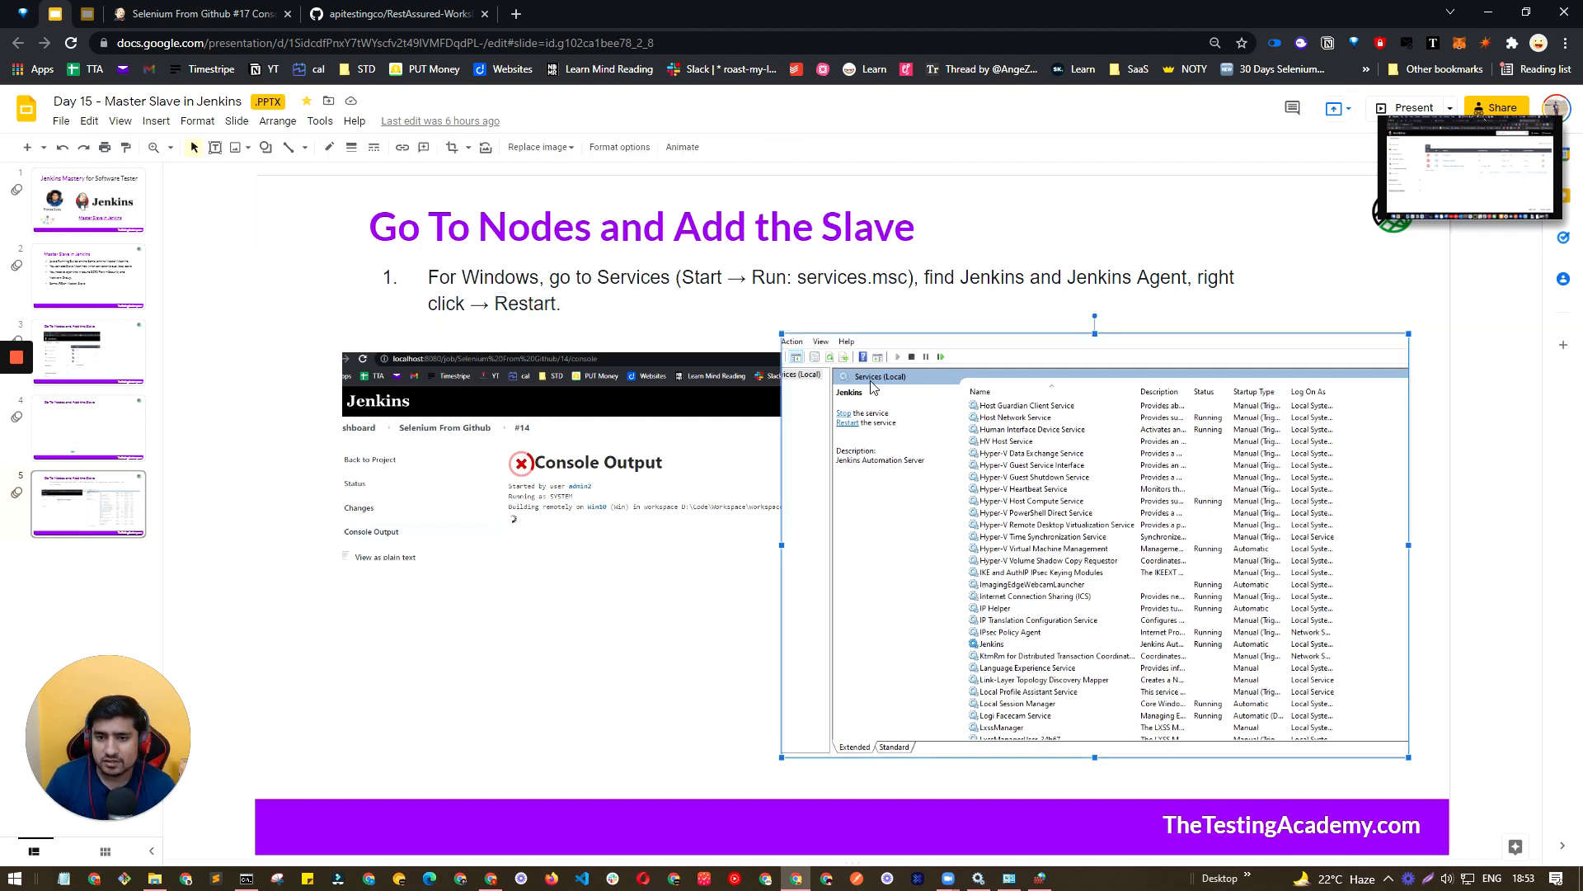
click(681, 278)
drag(681, 278, 908, 278)
click(776, 278)
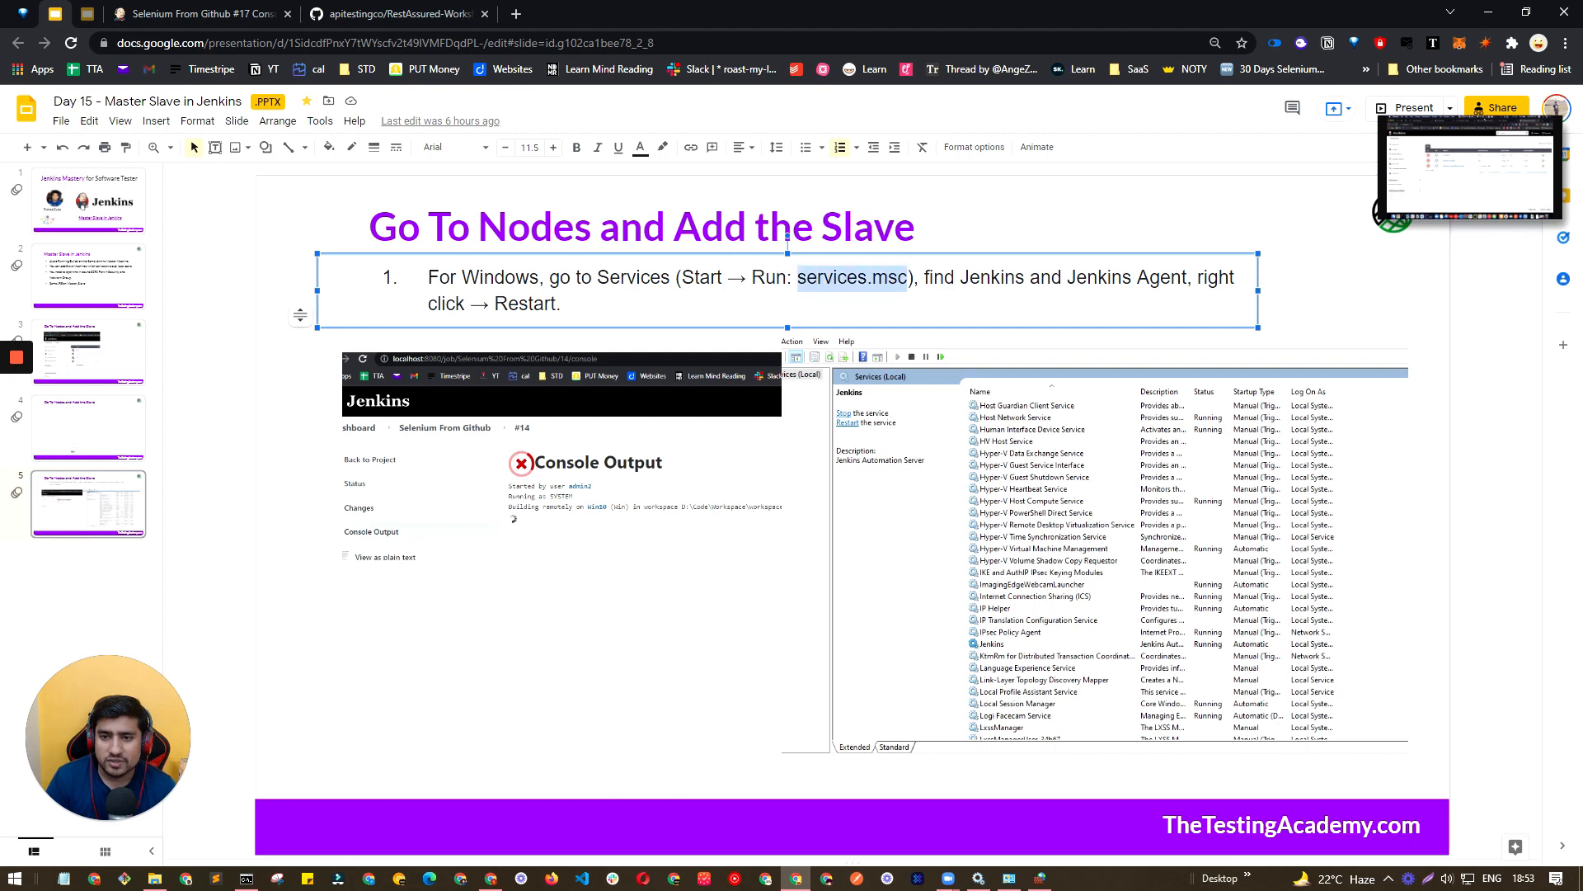
Restart the Jenkins service in the Windows Services window and return to the presentation
click(979, 879)
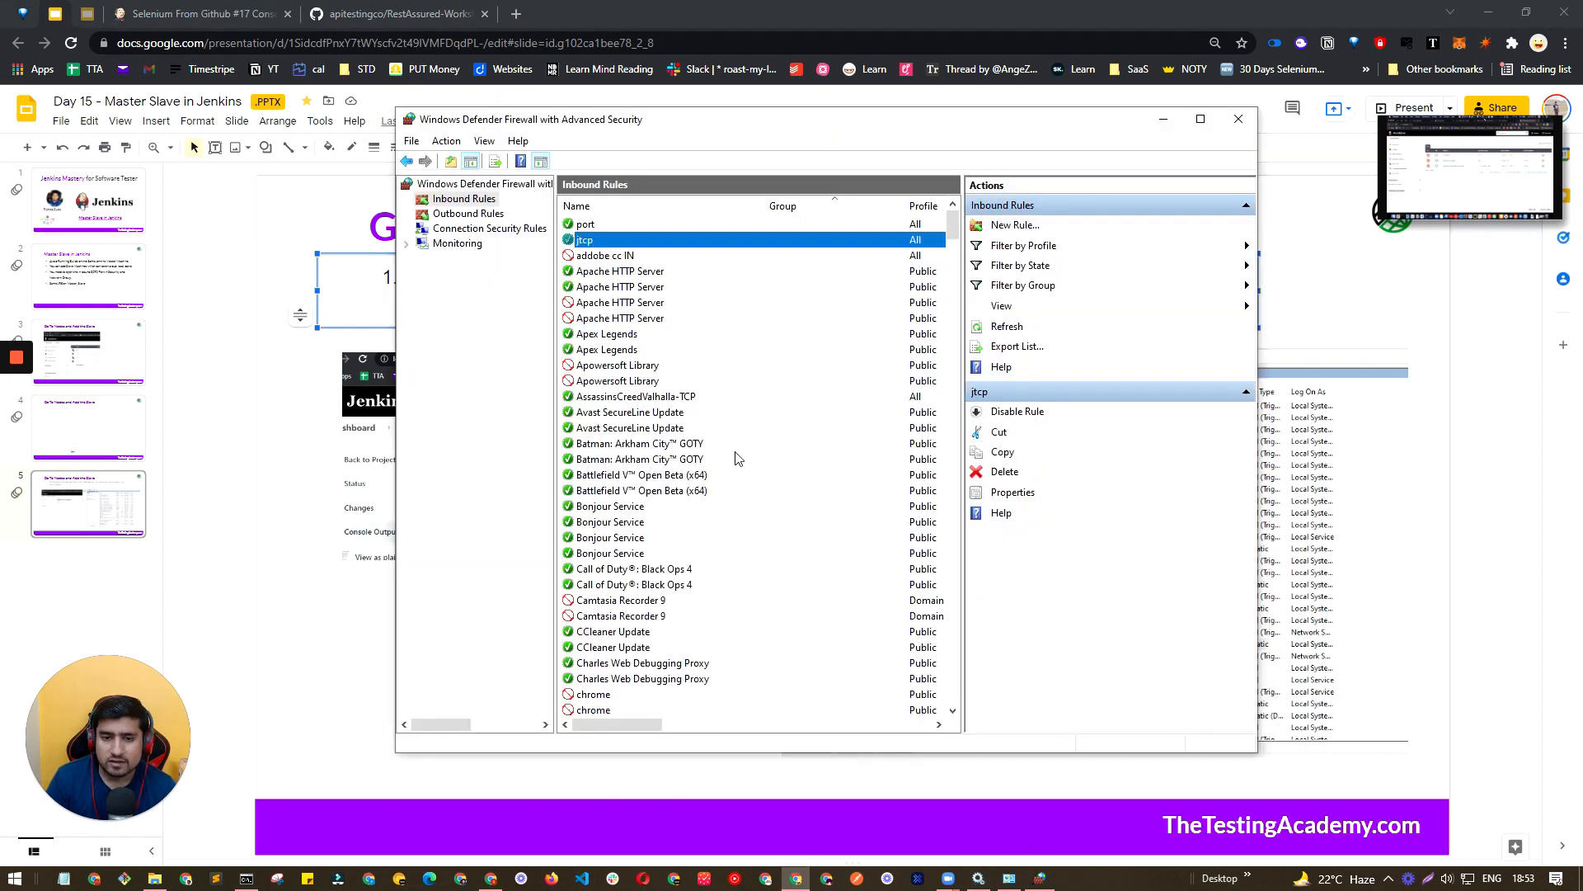
click(977, 879)
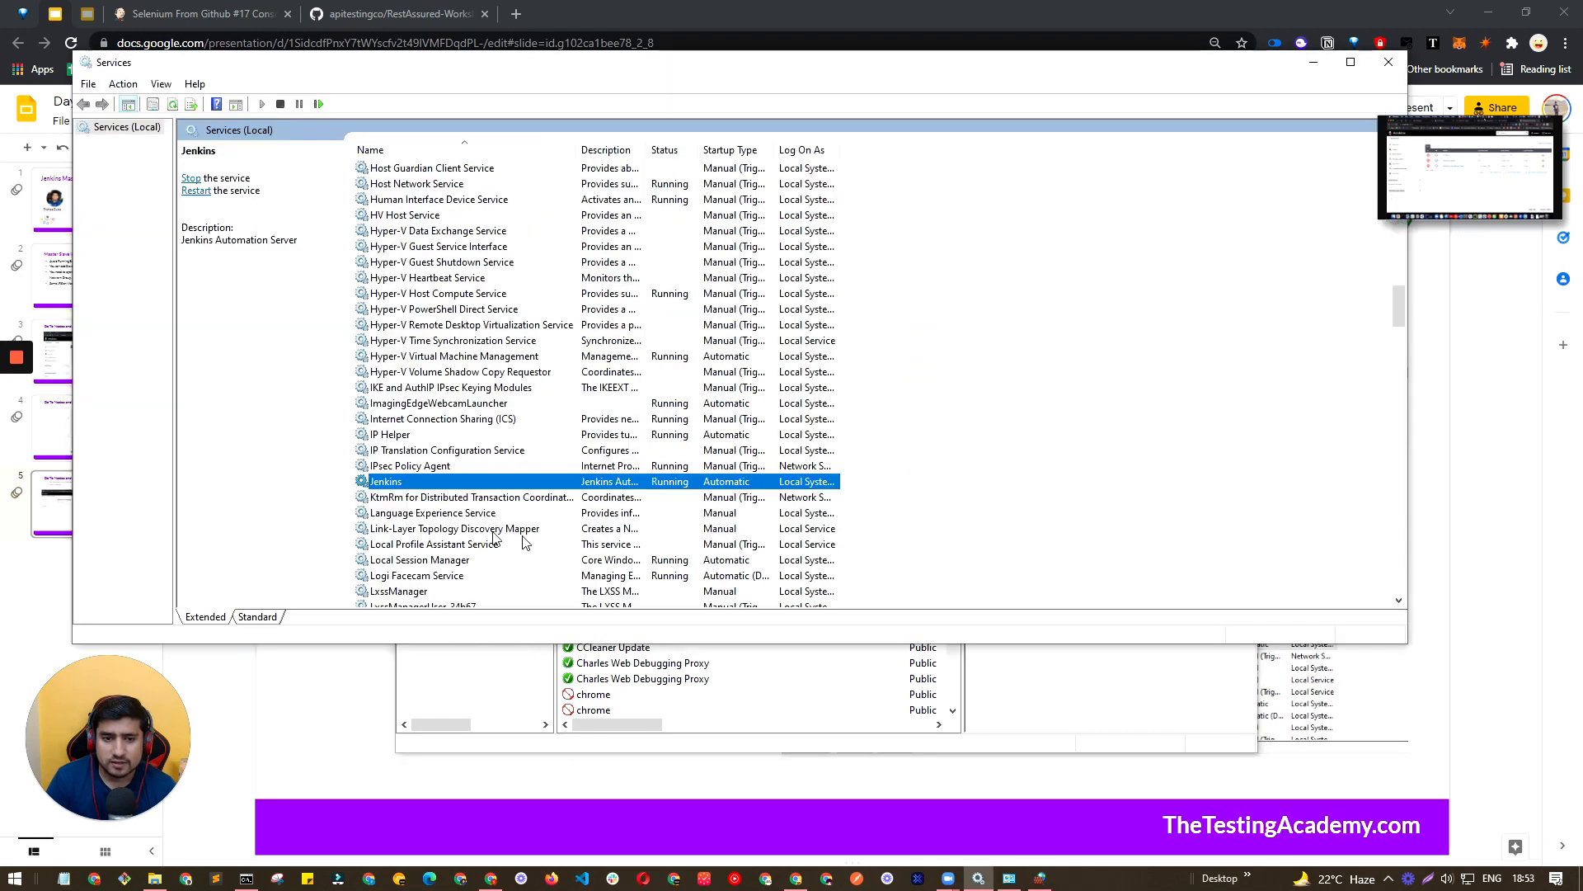
right_click(506, 484)
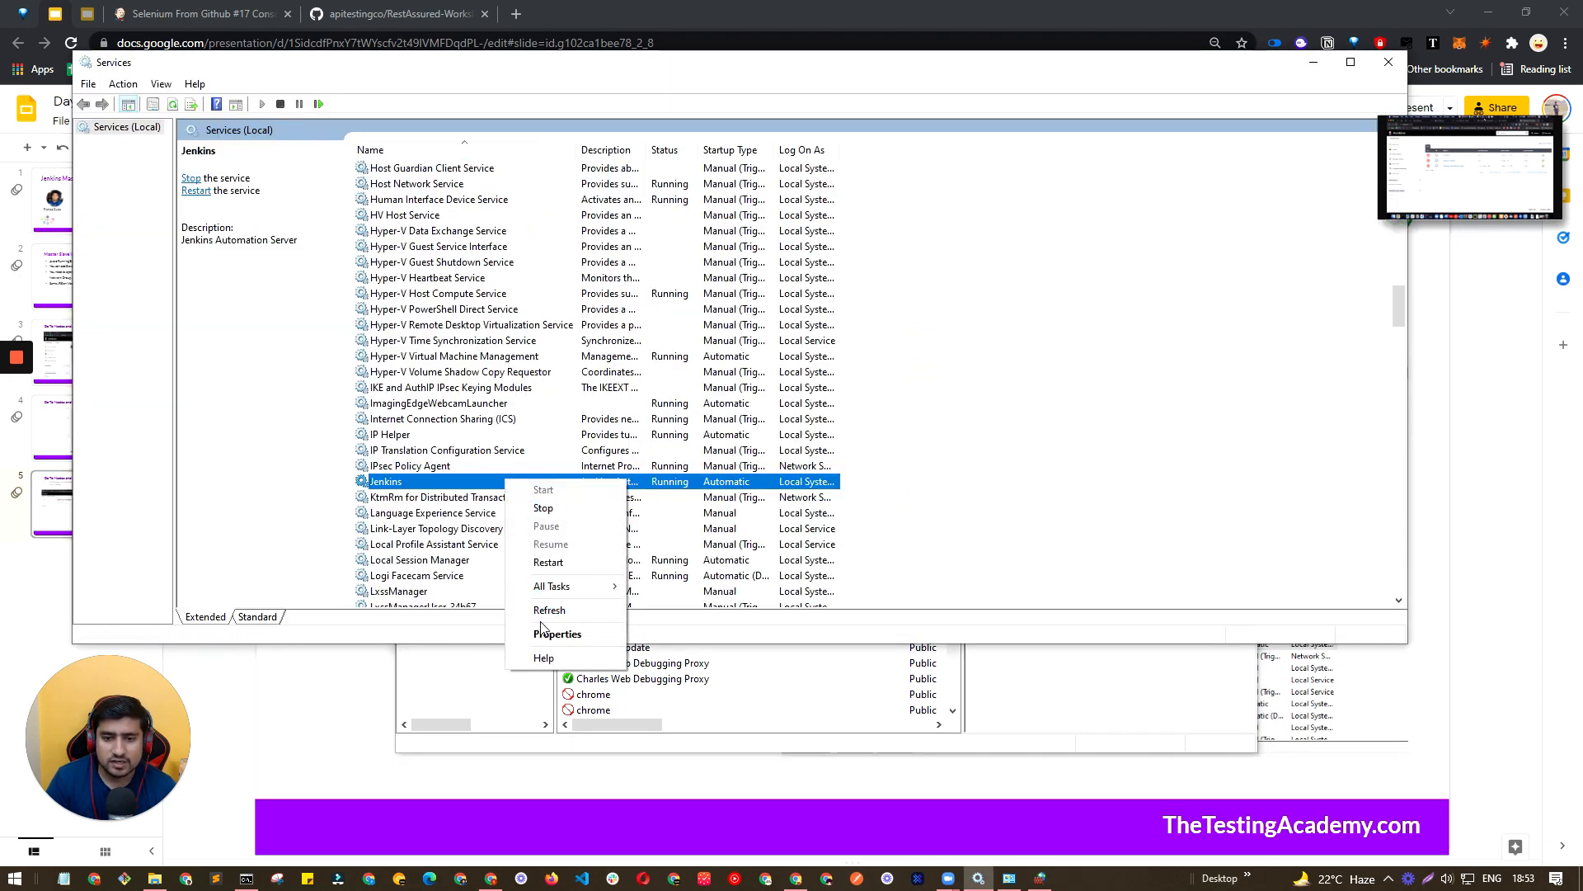
click(551, 565)
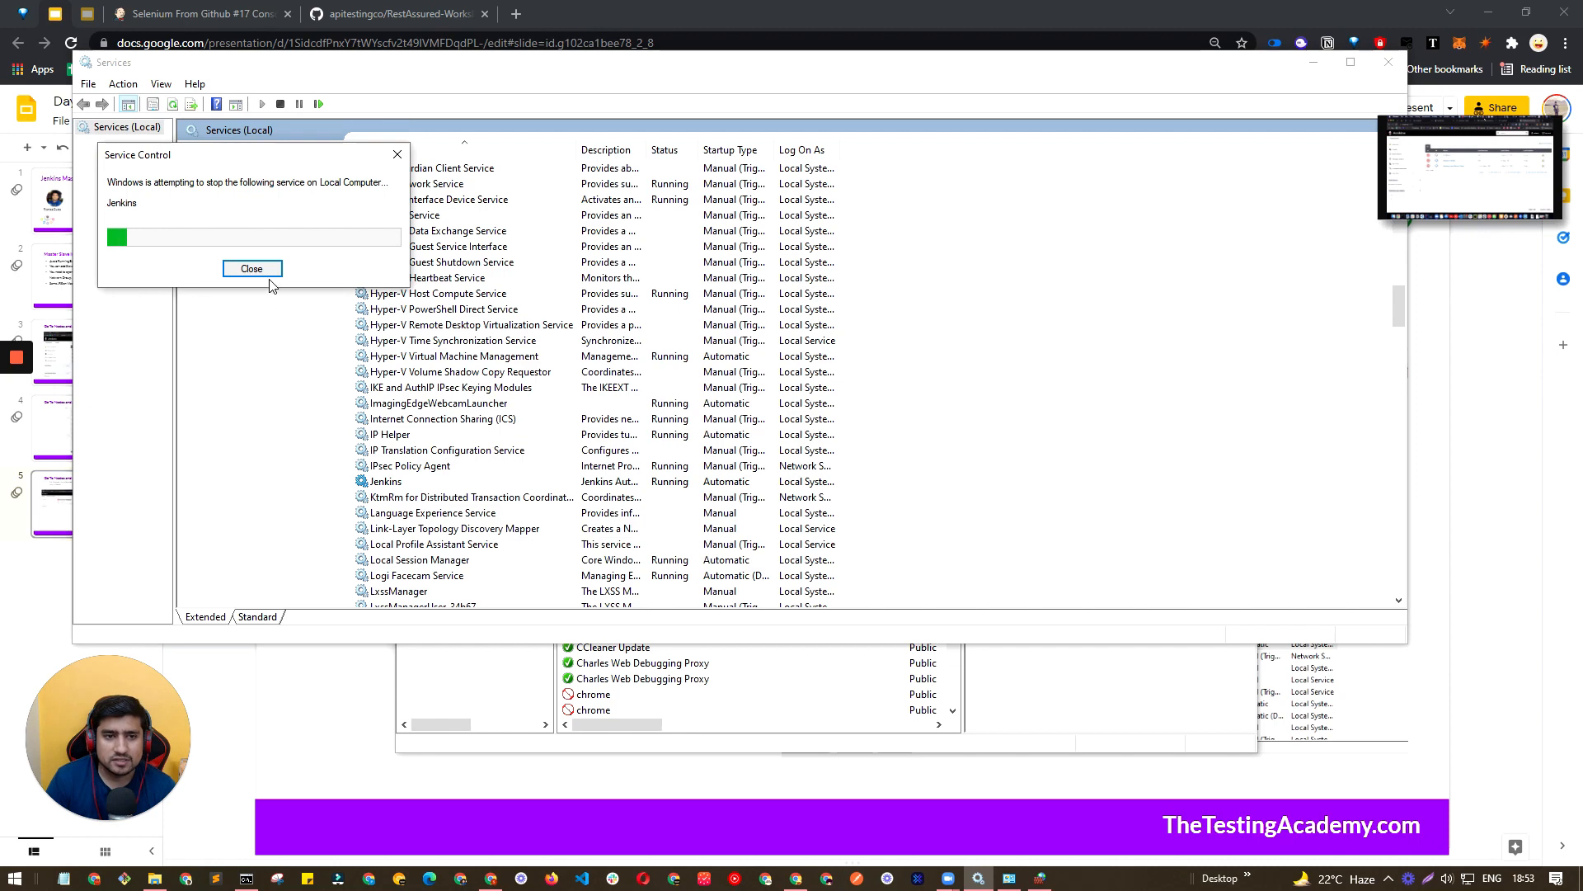
click(299, 724)
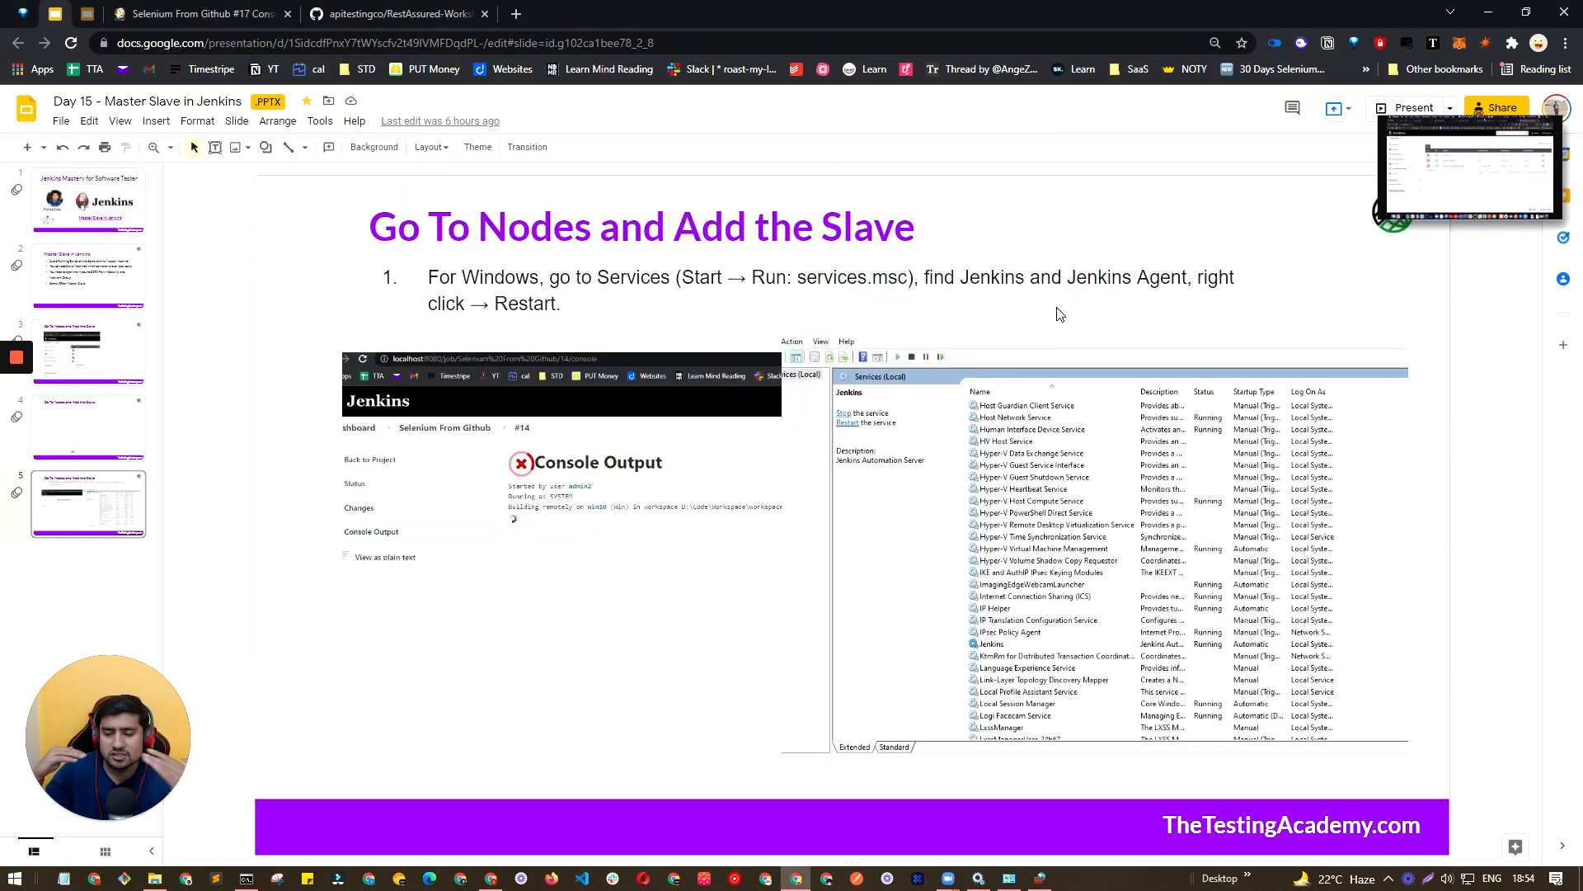
Show the outbound rules in Windows Defender Firewall and reload the console output of build #17 in Jenkins
click(1040, 880)
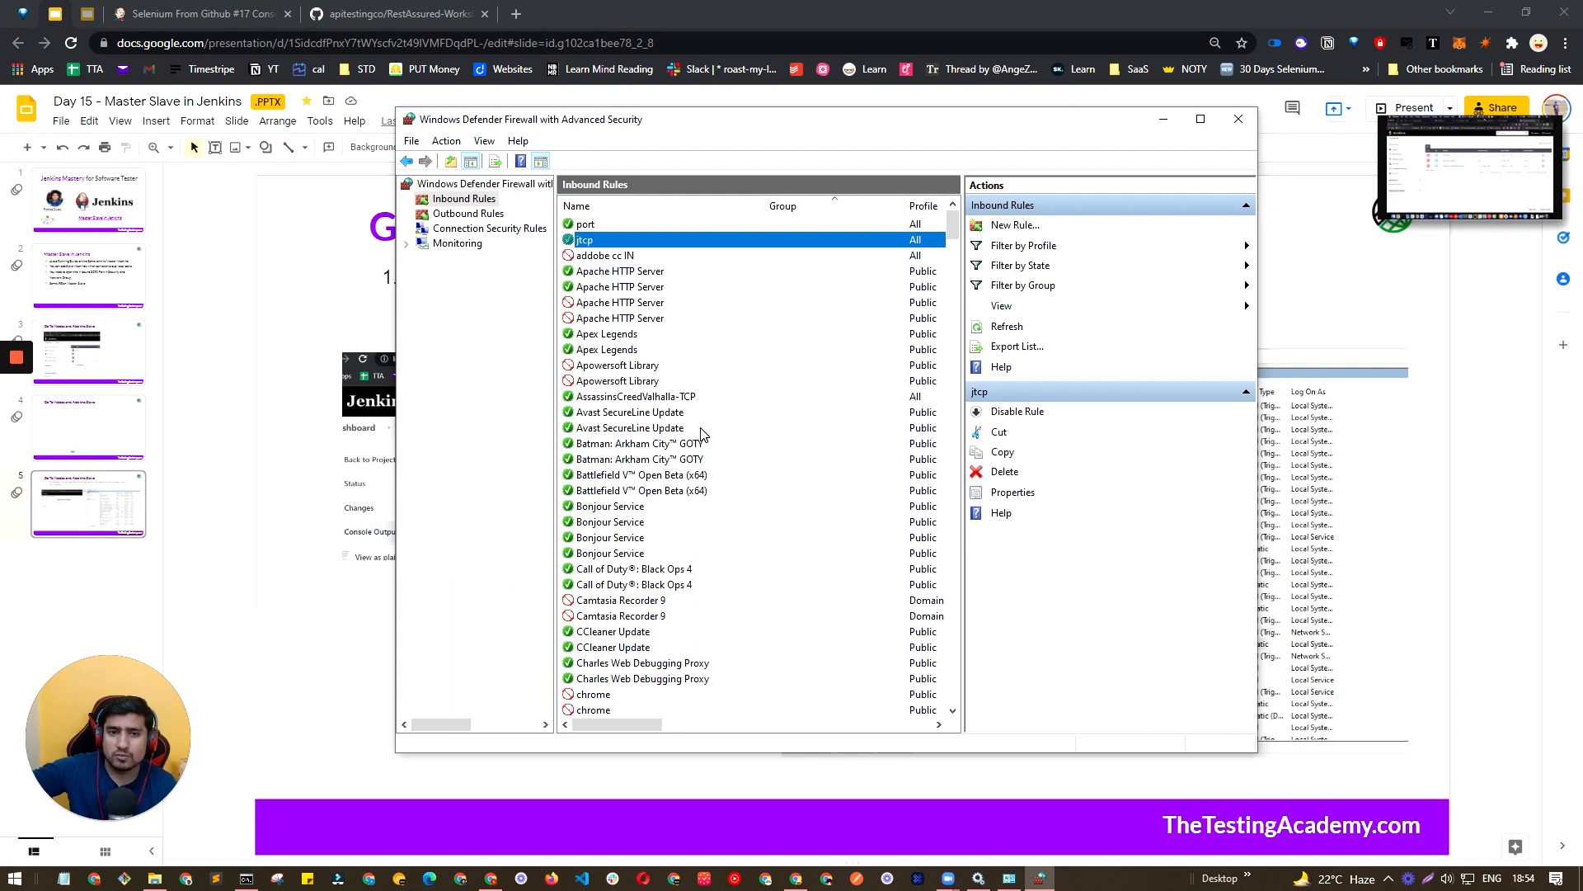
click(466, 214)
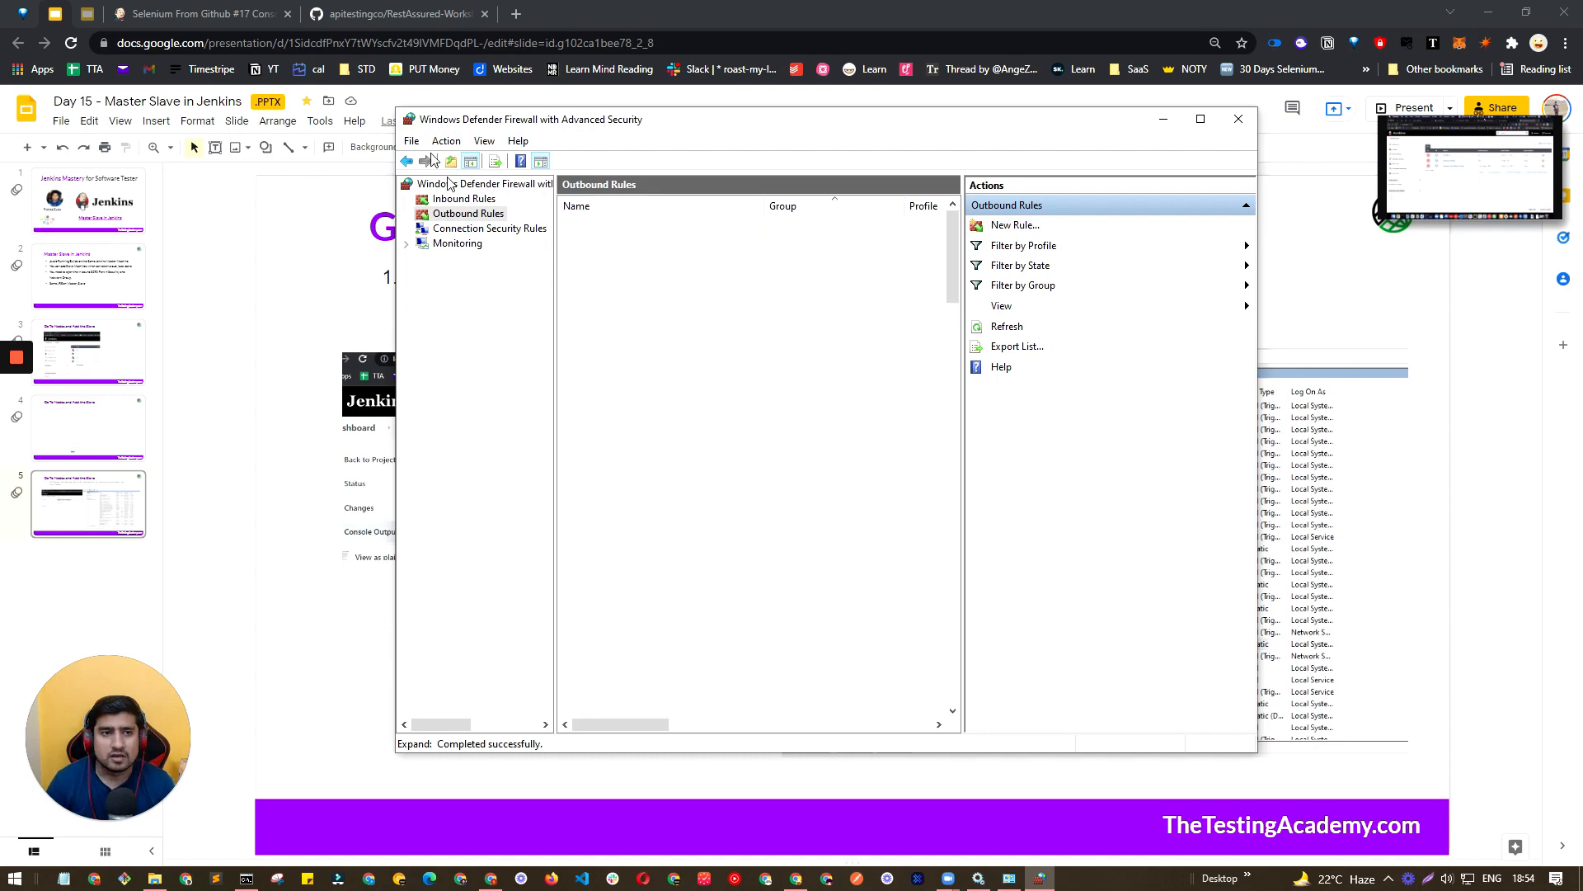
click(231, 13)
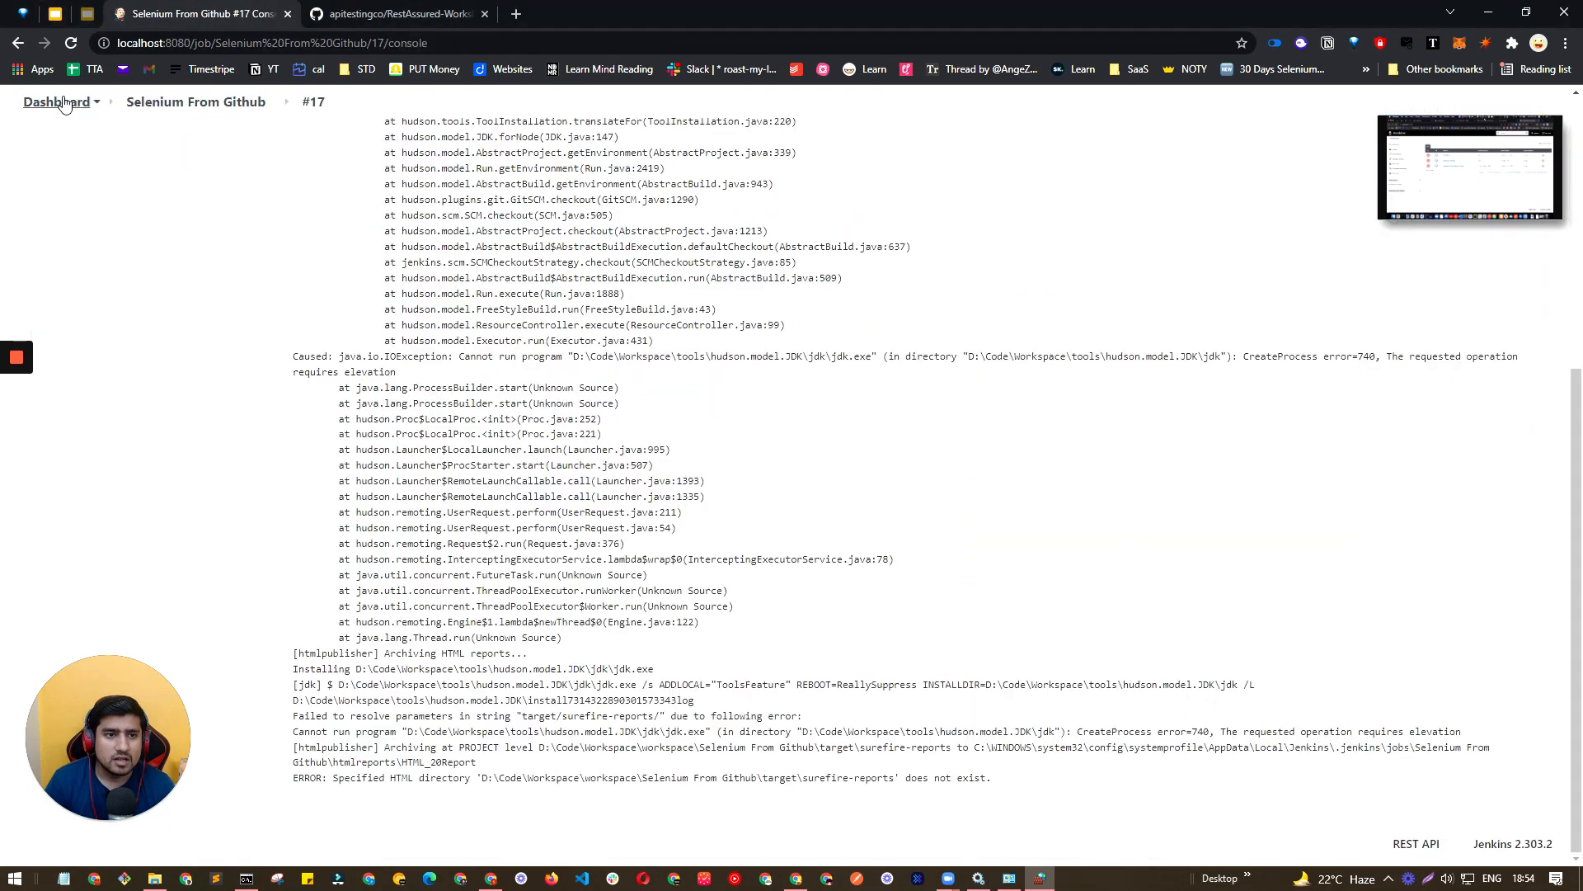
key(F5)
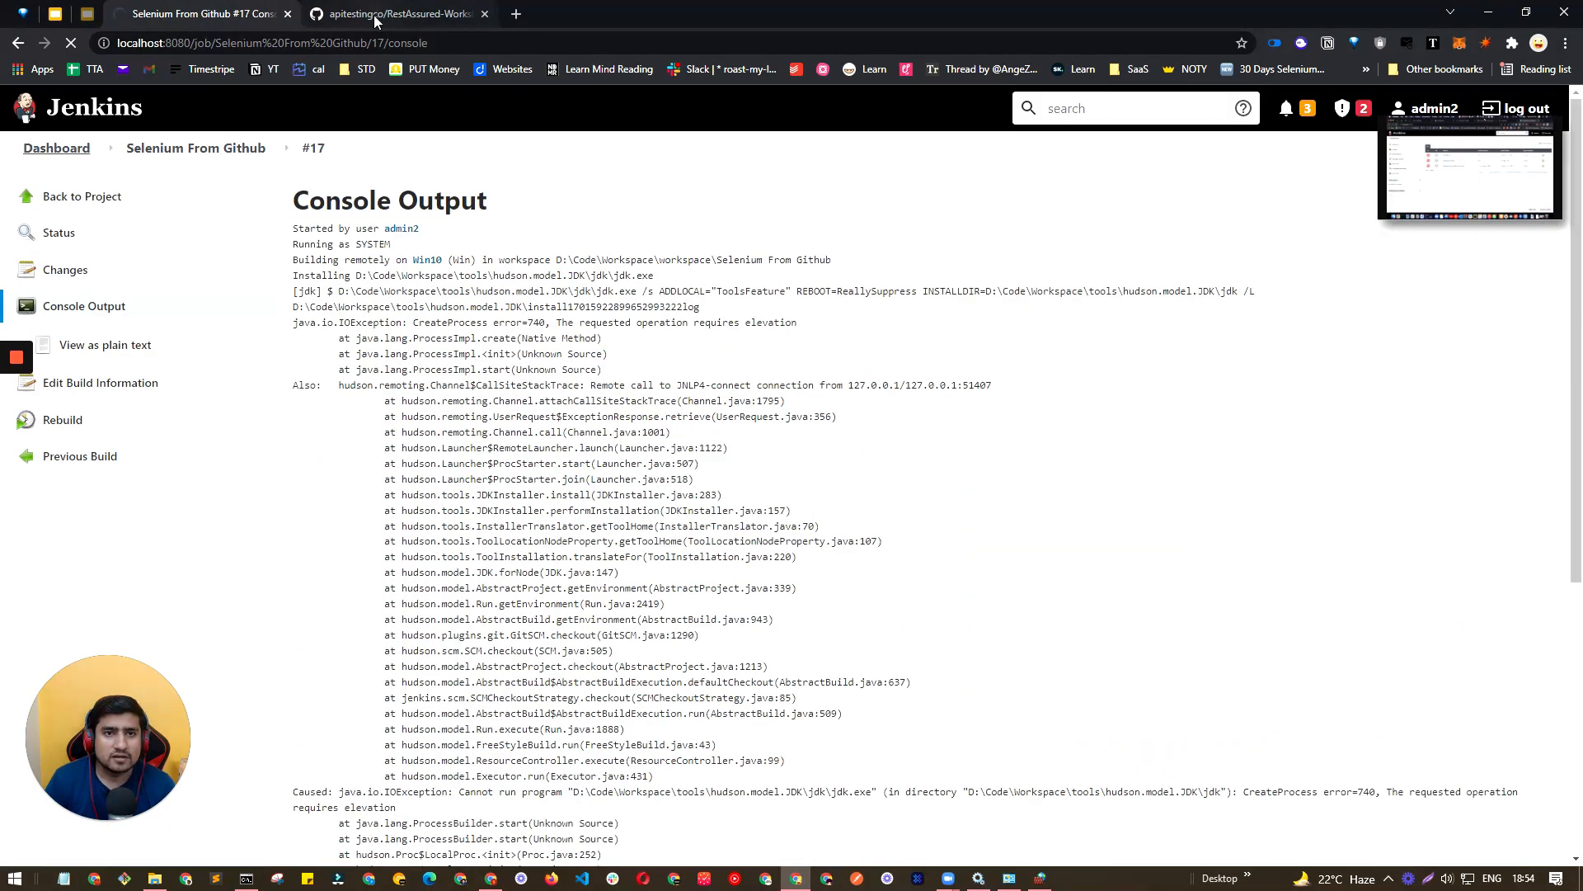
Look over the fourth branch of the RestAssured-Workshop repository on GitHub
click(373, 14)
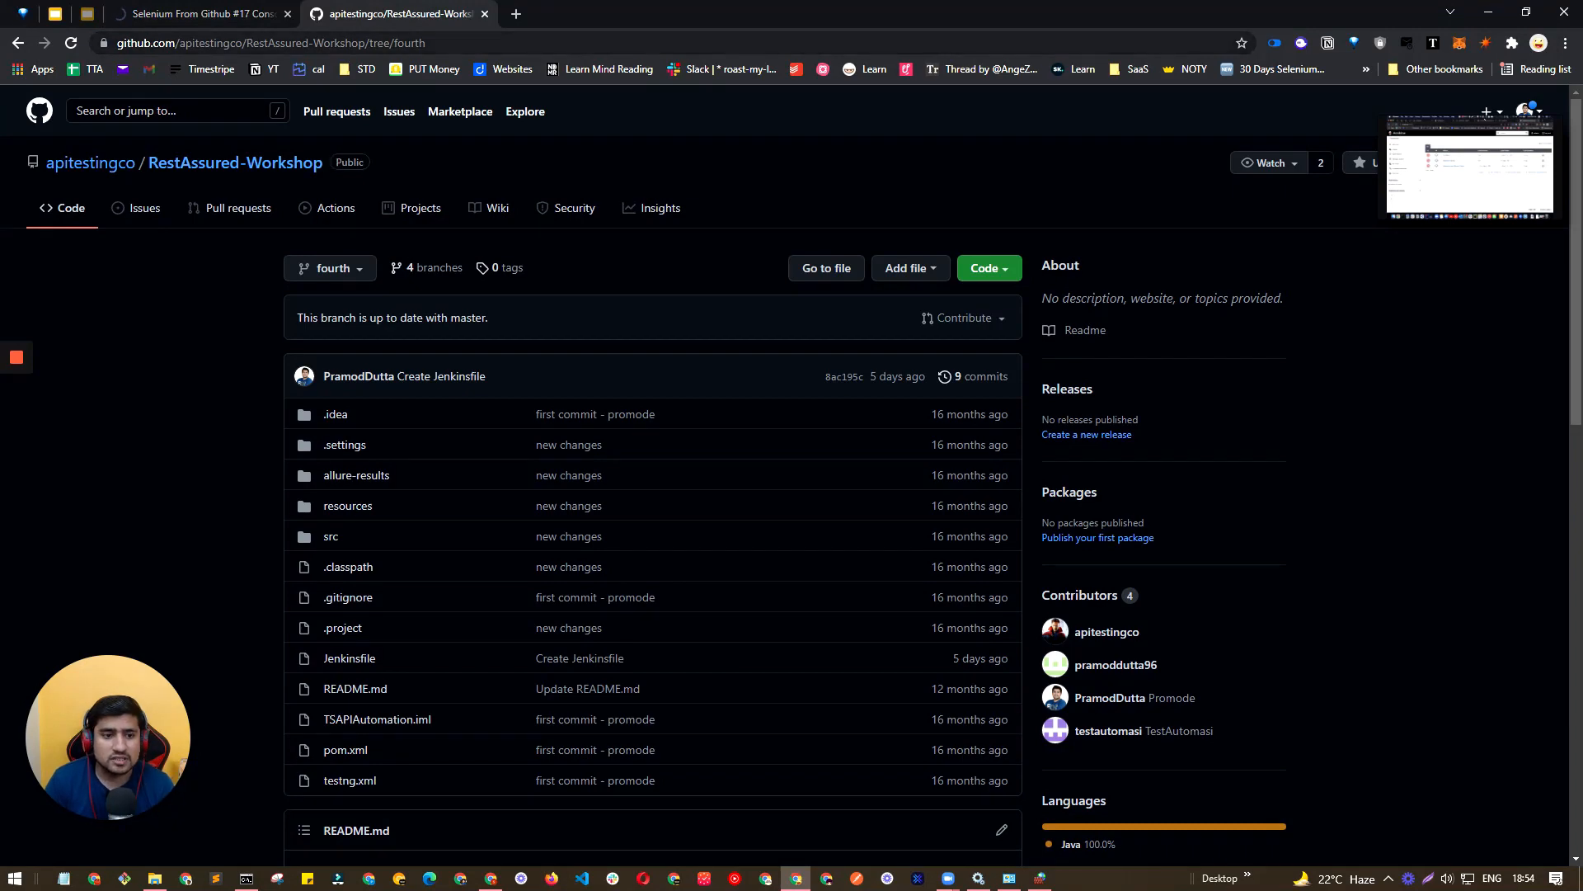
scroll(155, 296, down, 5)
scroll(155, 295, up, 5)
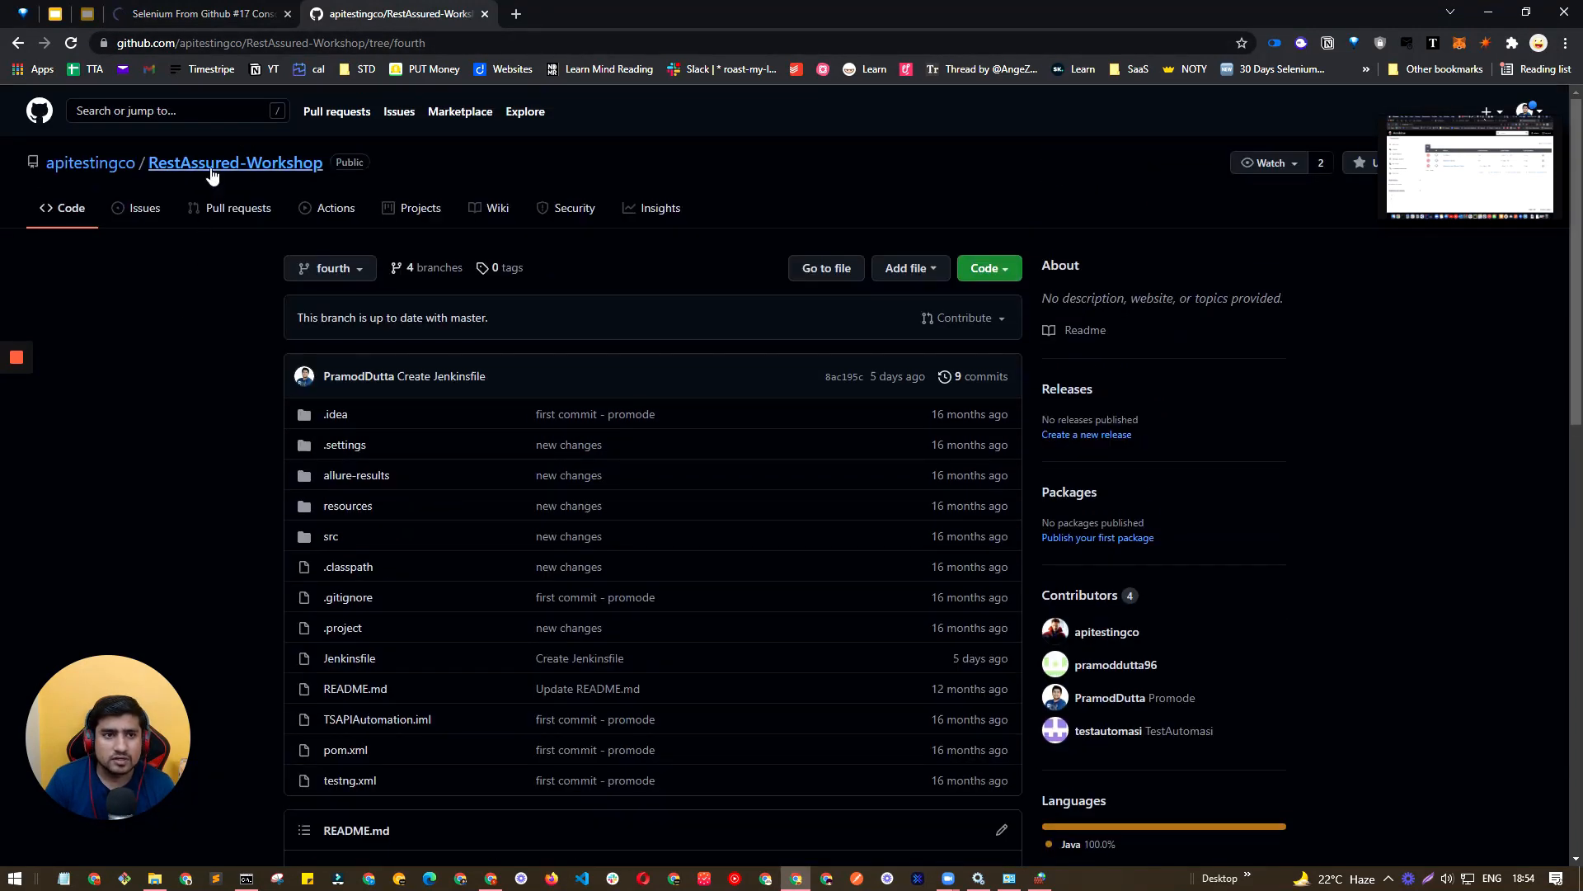
double_click(528, 21)
double_click(573, 26)
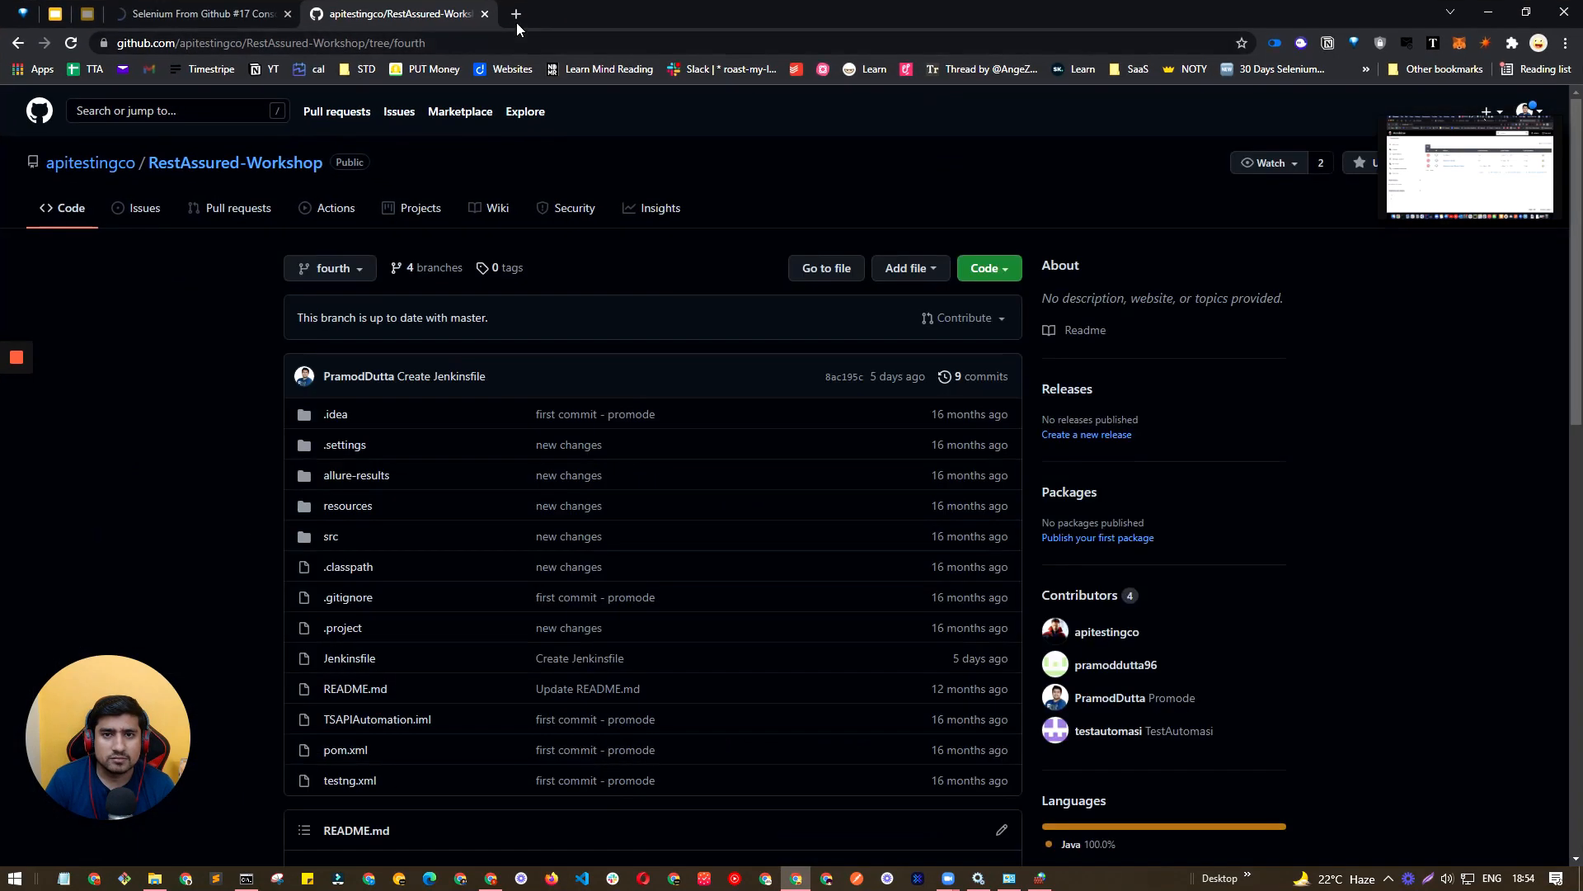
click(517, 14)
text(locl)
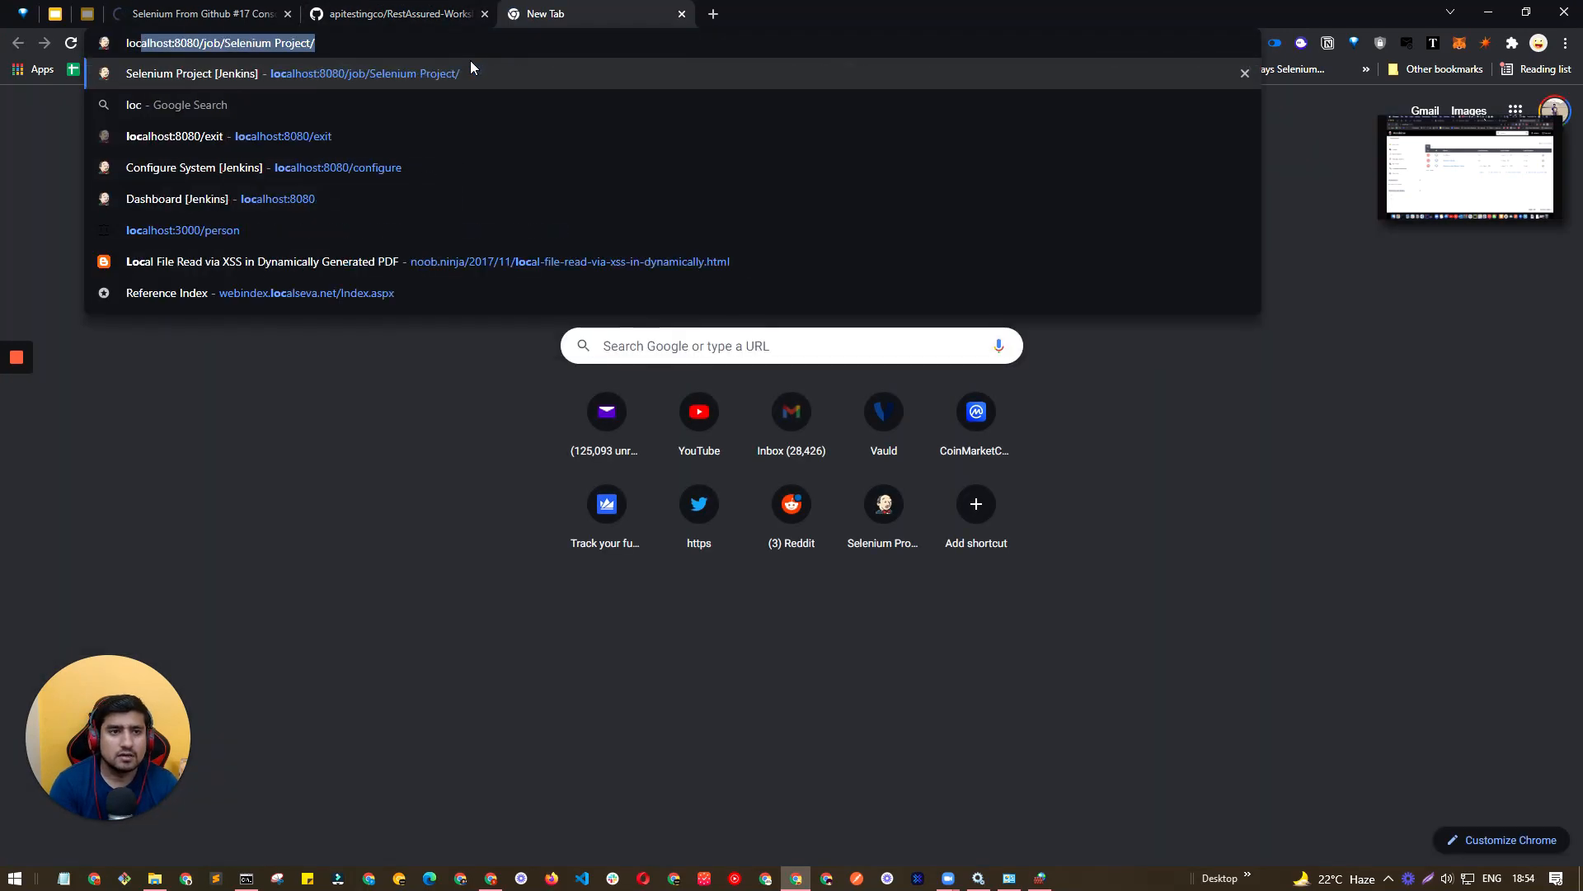
key(BackSpace)
key(BackSpace)
key(BackSpace)
text(loca)
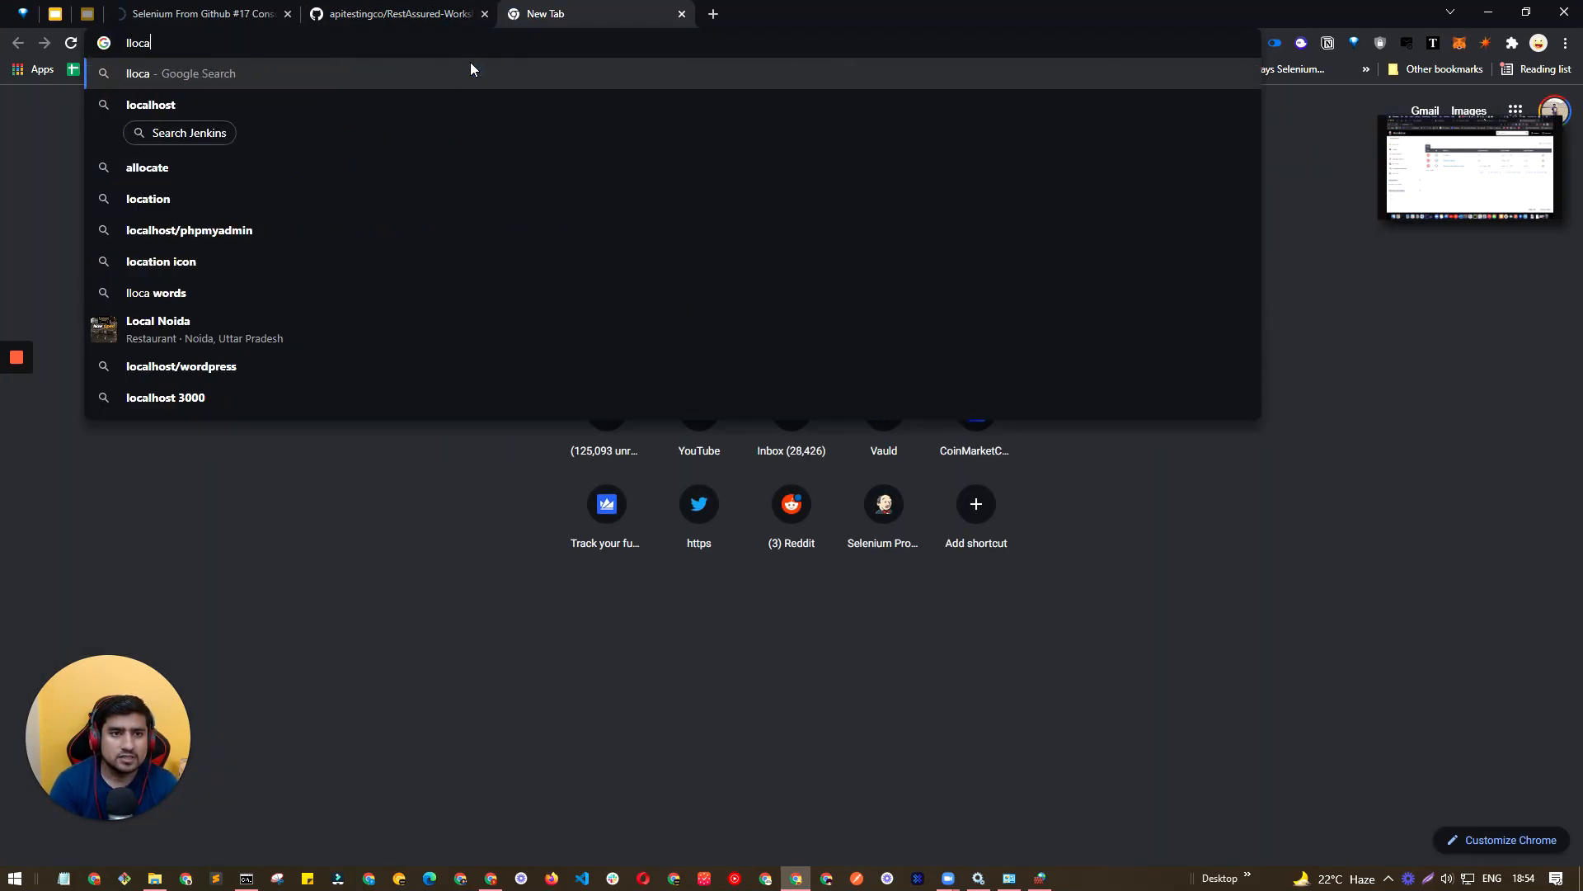
key(BackSpace)
key(BackSpace)
key(BackSpace)
key(BackSpace)
key(BackSpace)
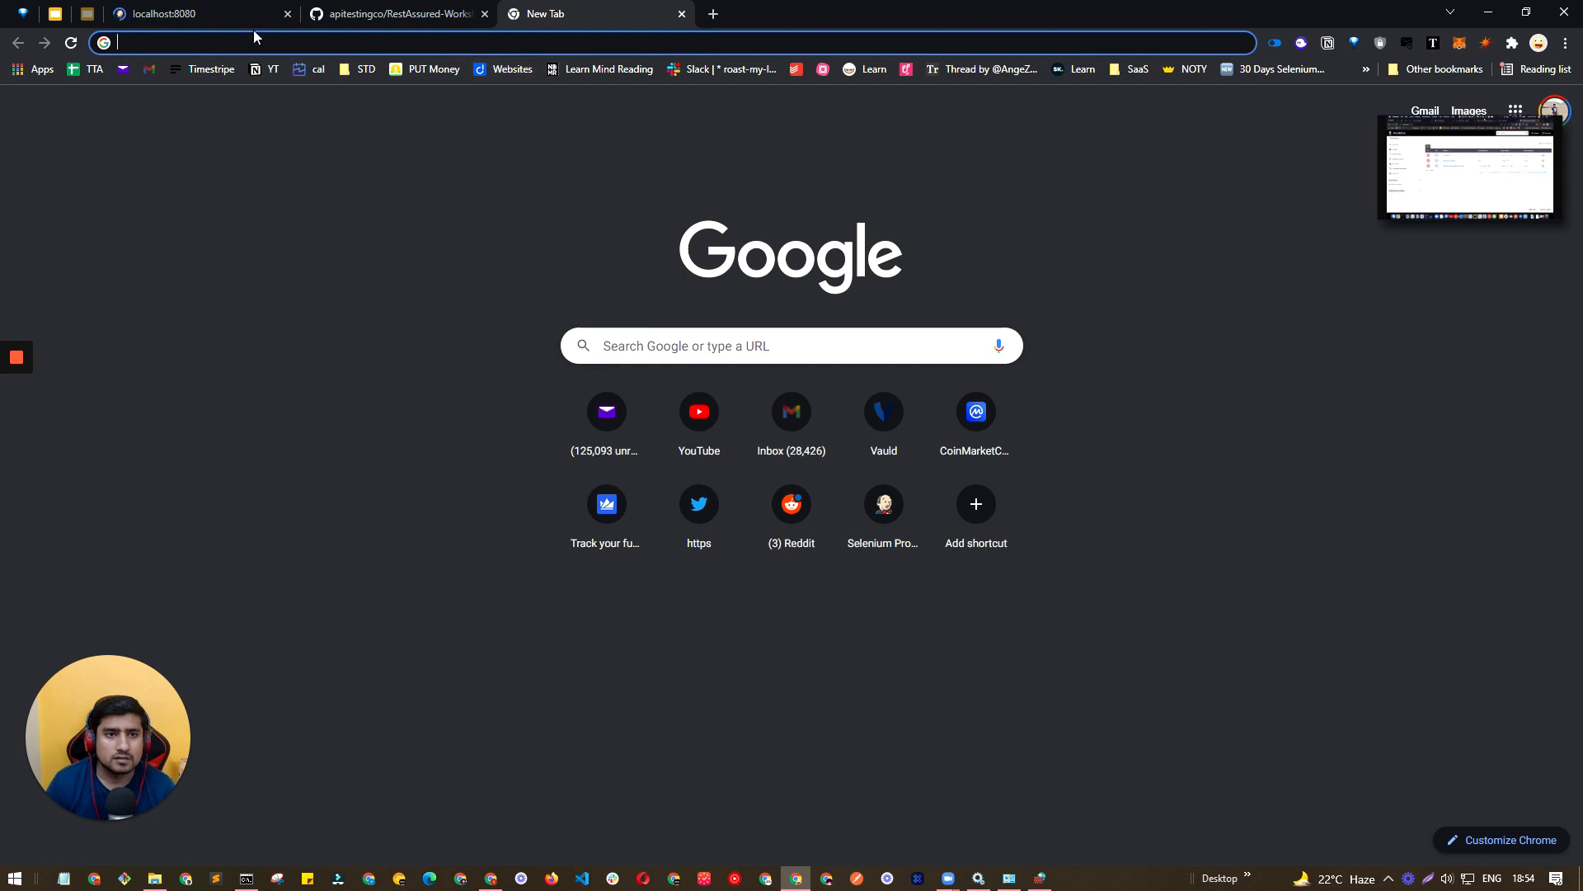
Open Configure Global Security in Jenkins and examine the TCP port setting for inbound agents
click(249, 18)
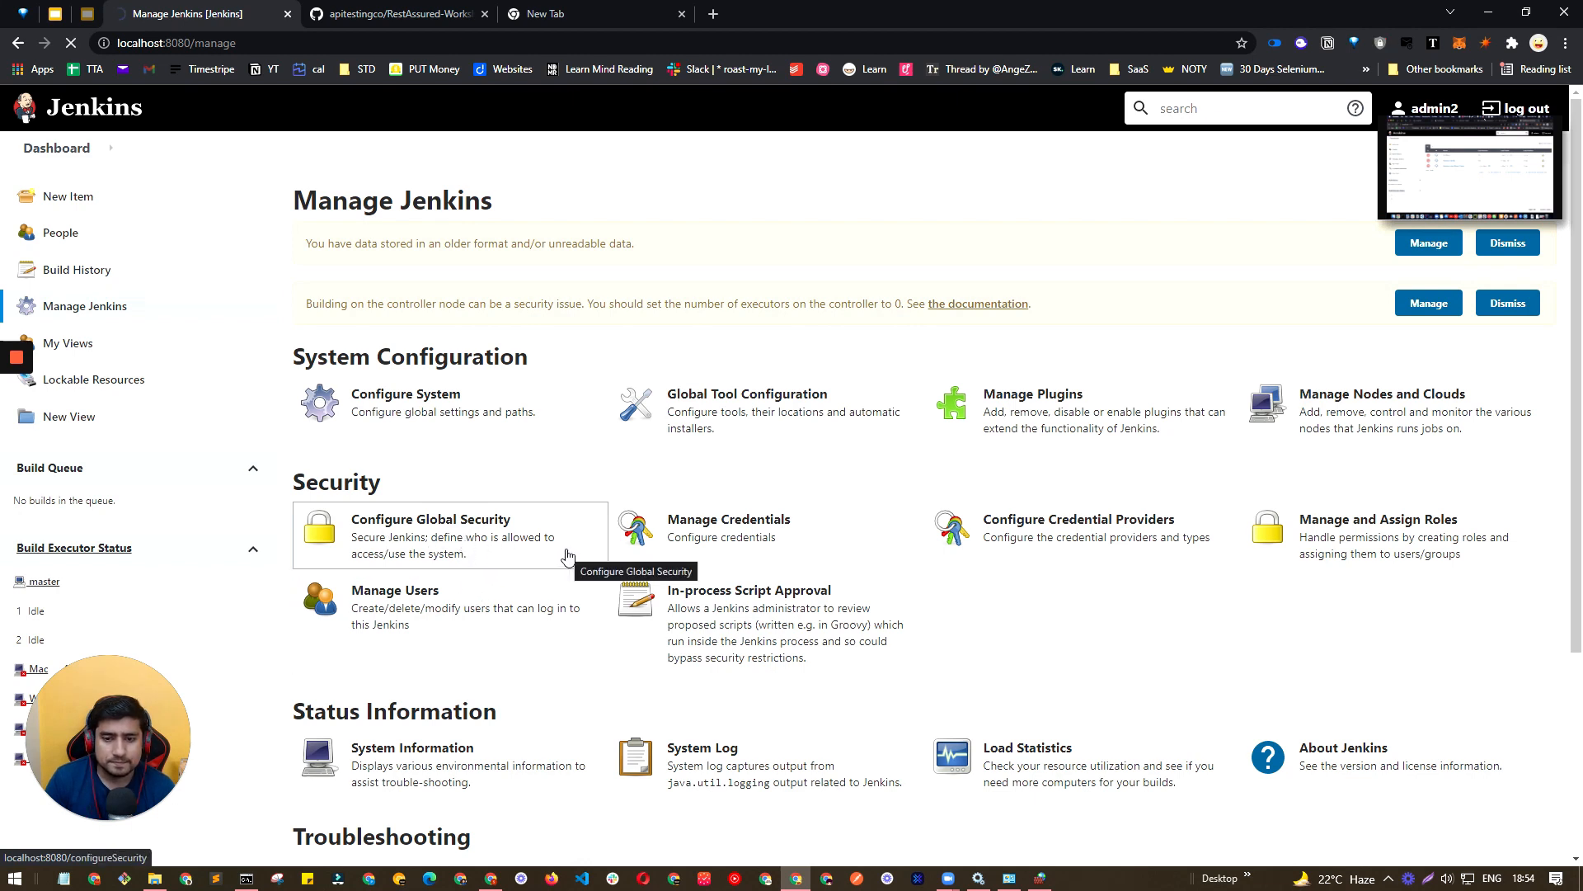
scroll(567, 555, down, 3)
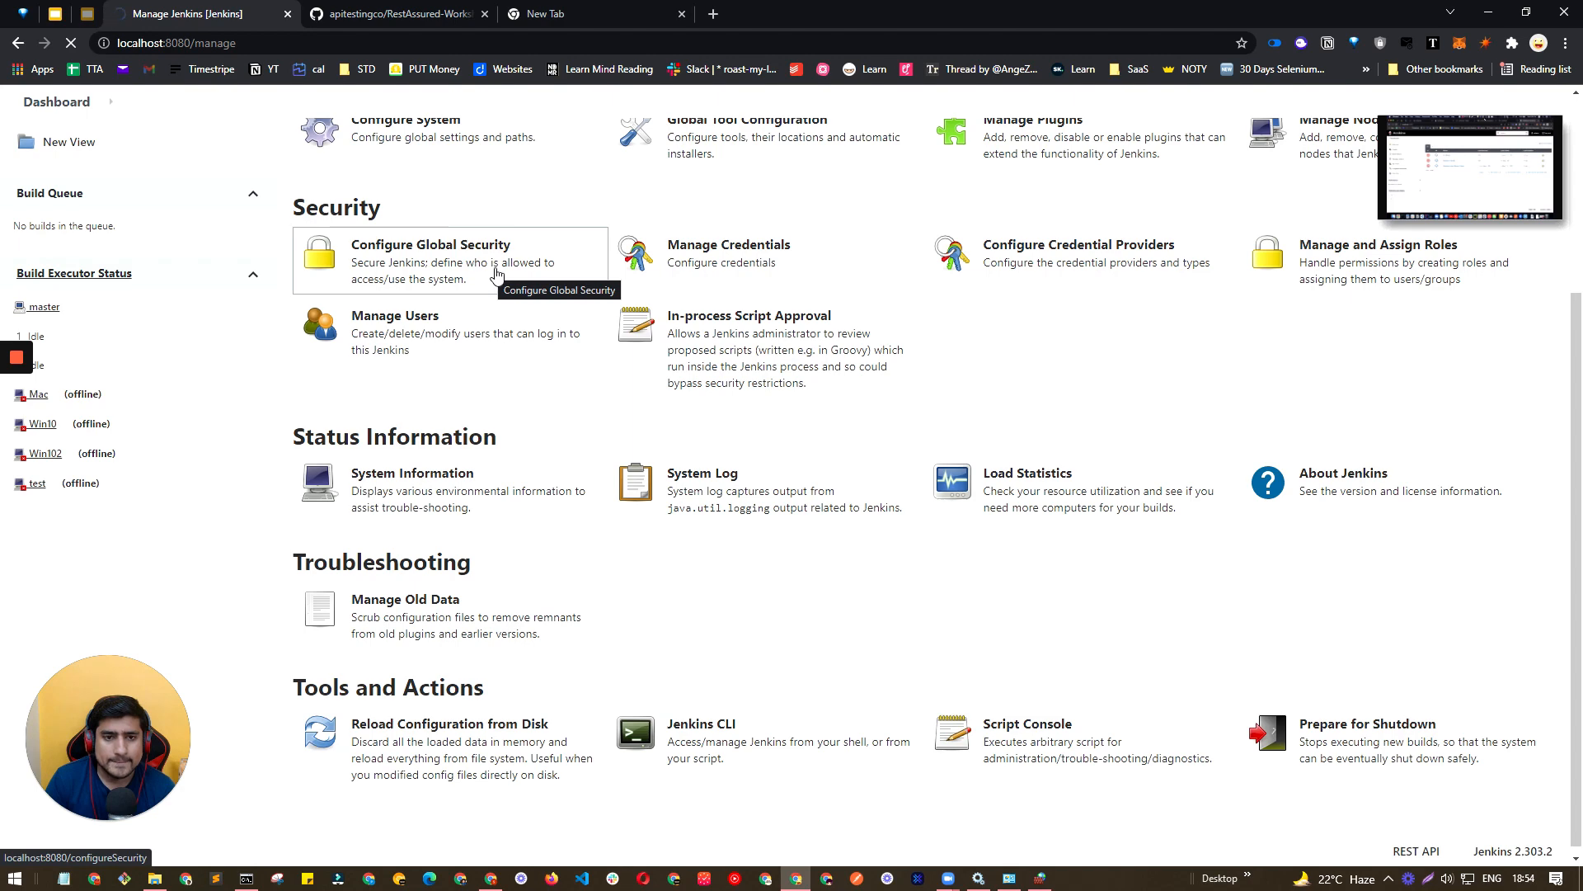
mouse_move(18, 380)
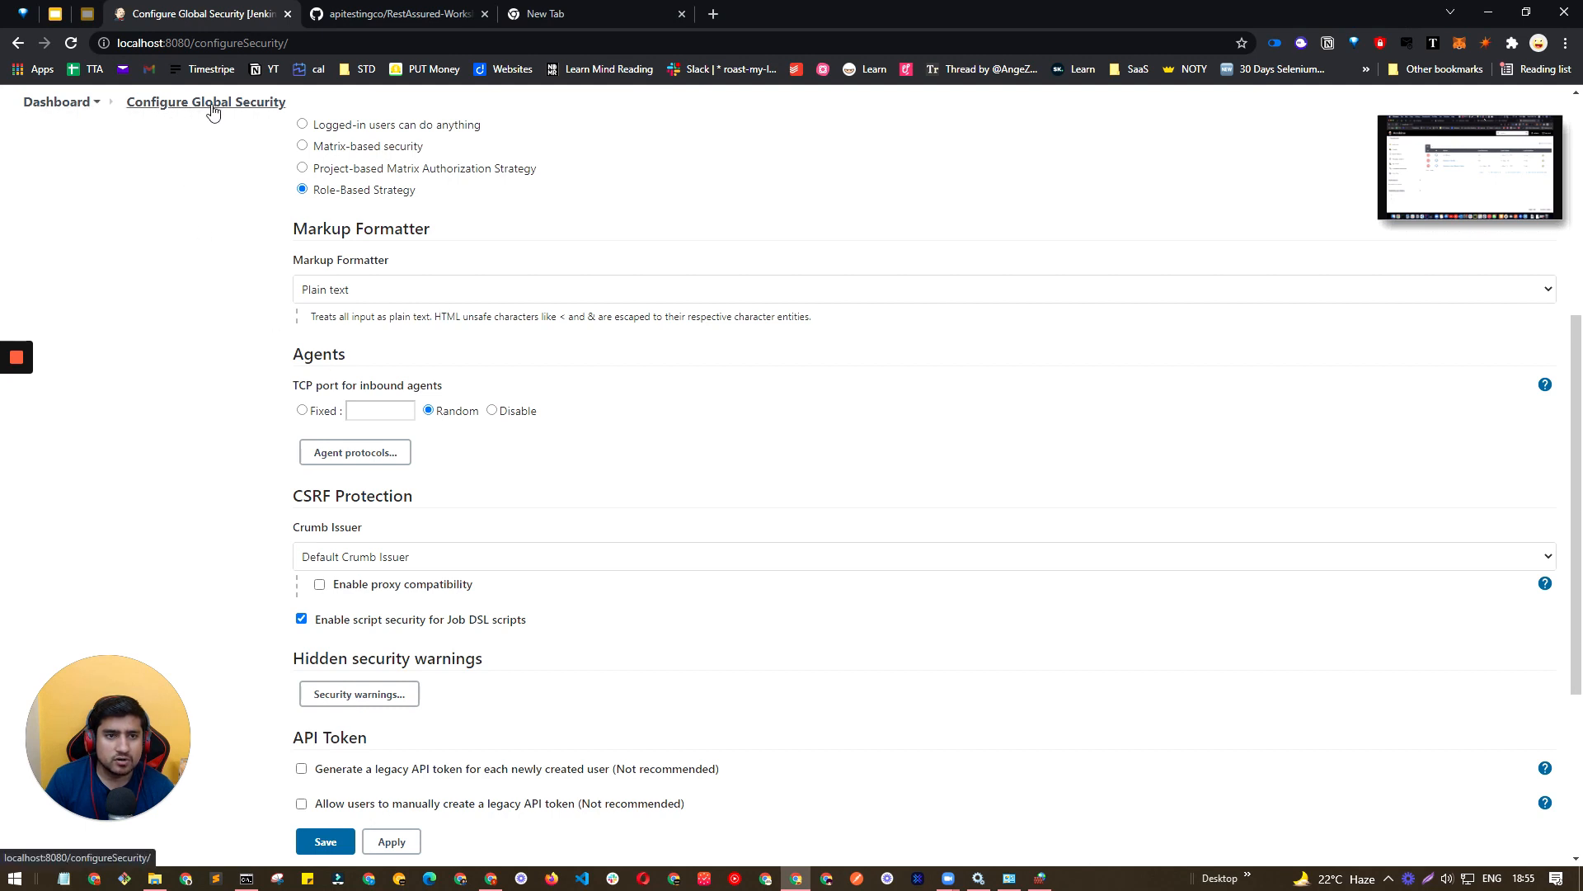
click(220, 47)
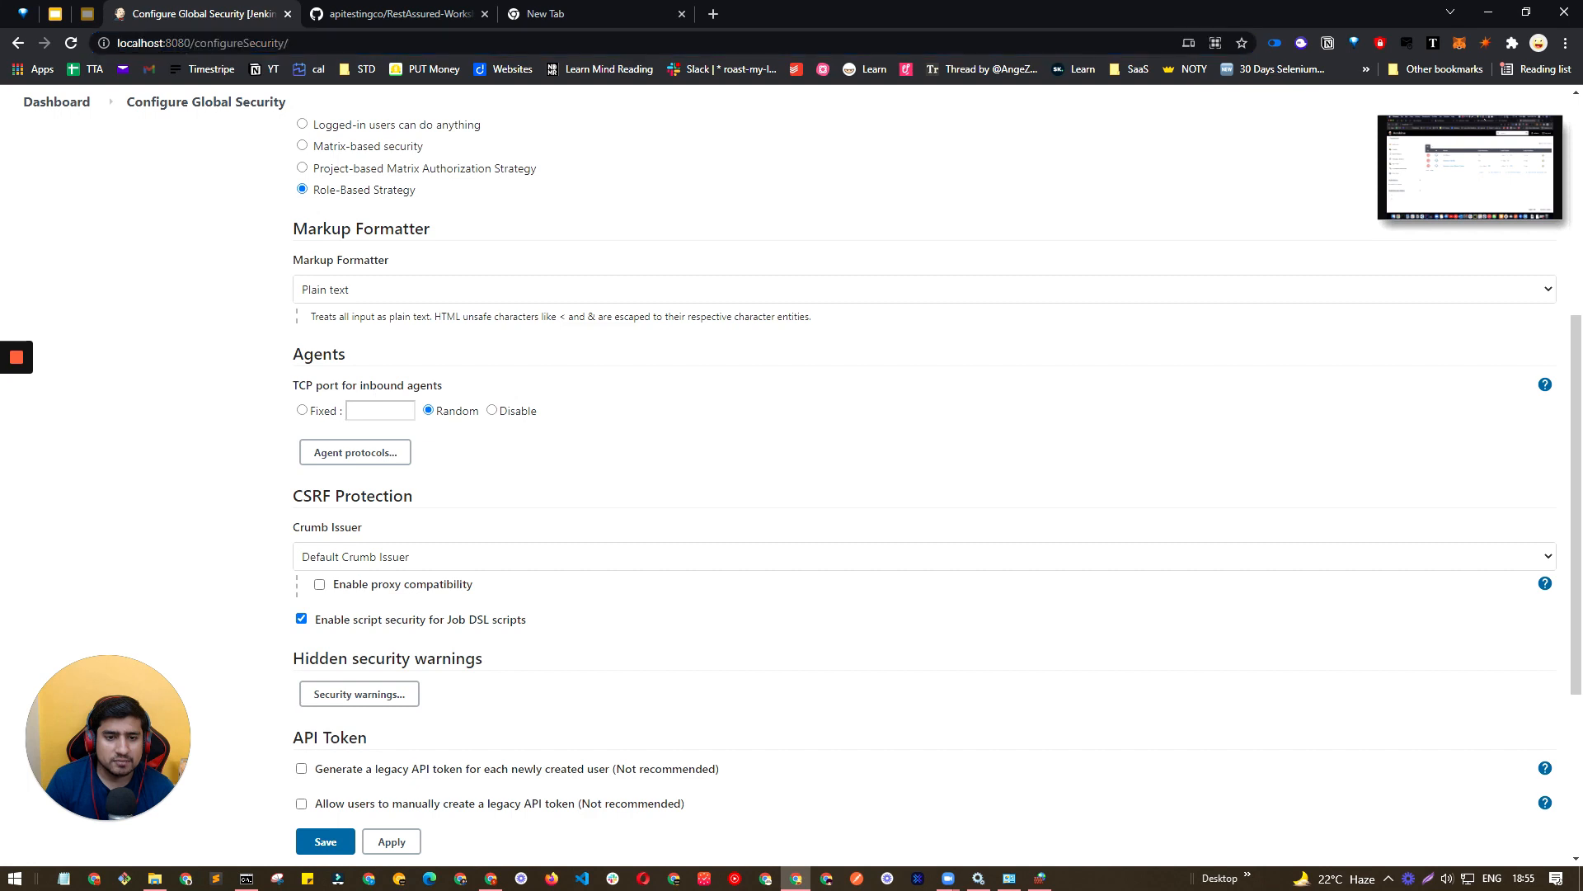
double_click(381, 385)
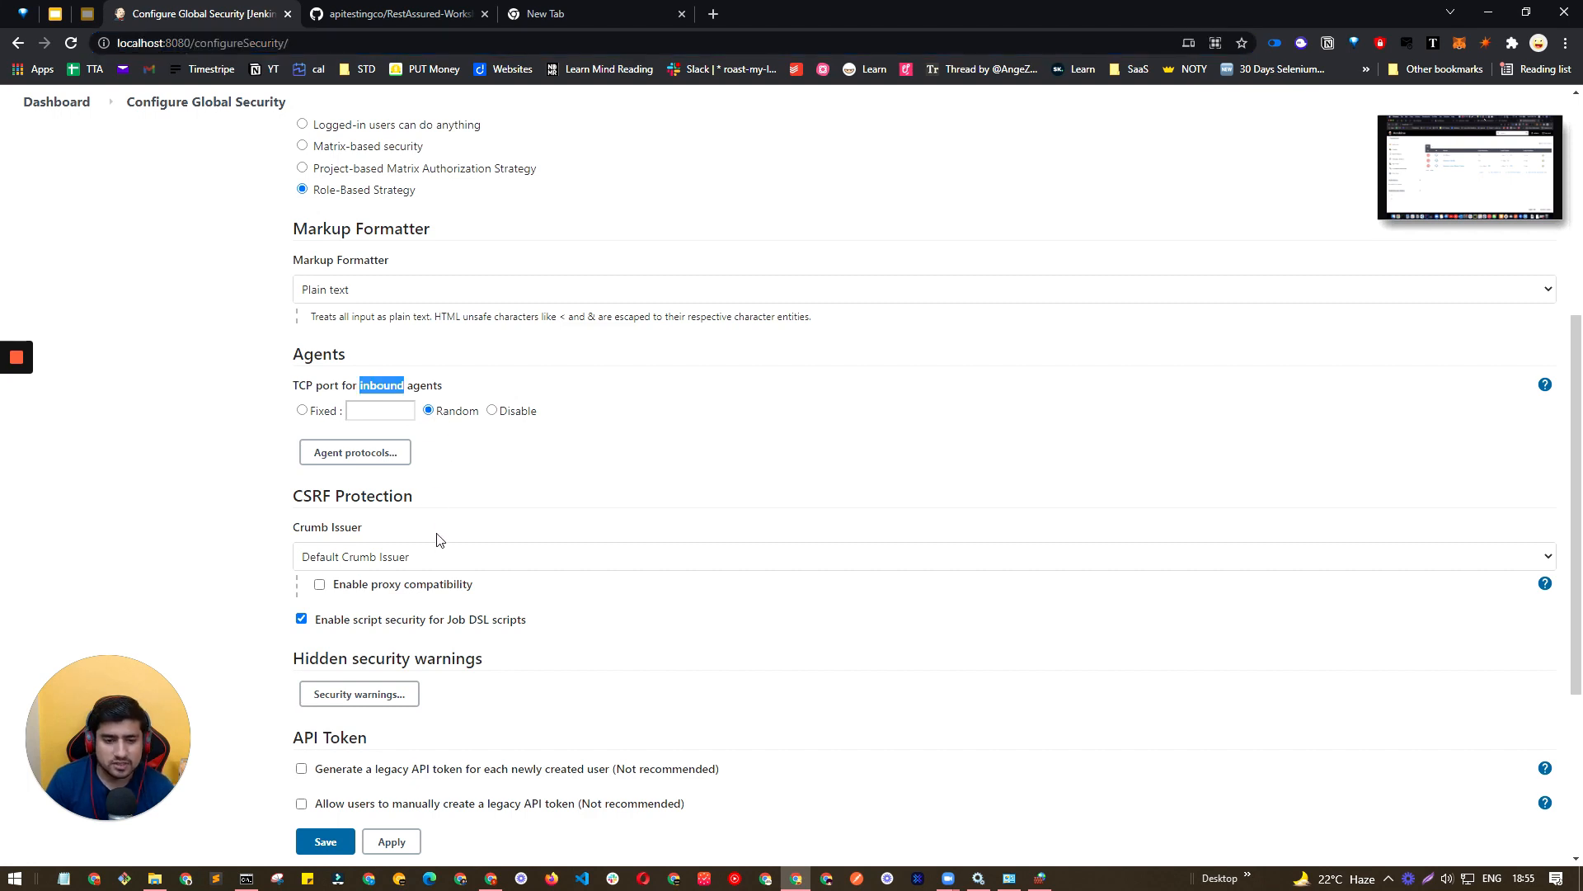
scroll(440, 538, up, 3)
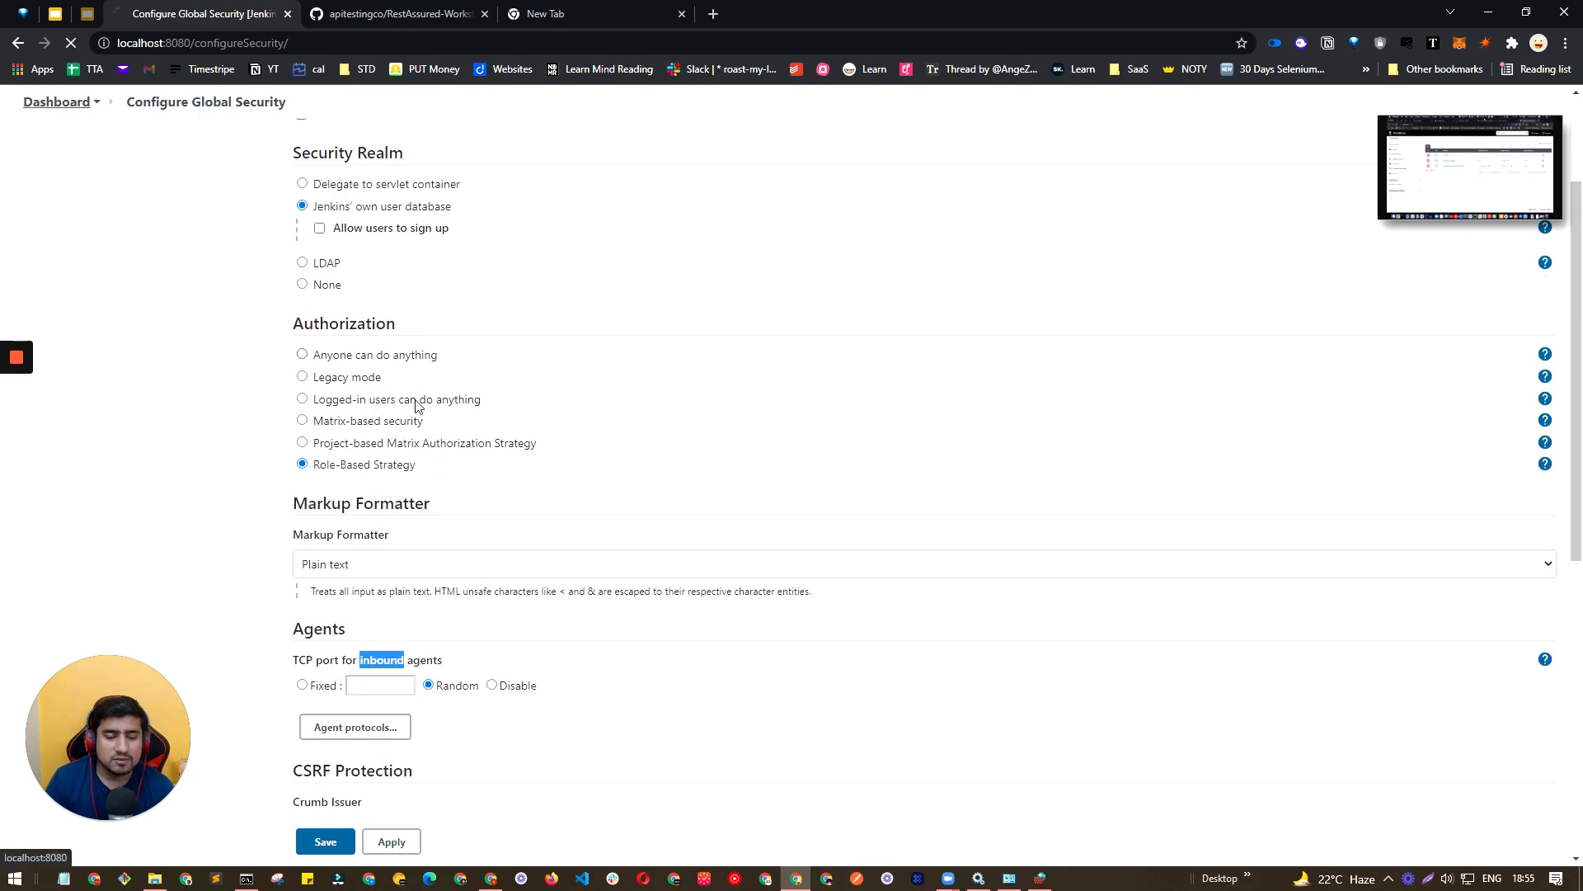
Return to the Jenkins dashboard and show the title slide of the Master Slave in Jenkins presentation
click(58, 102)
click(55, 14)
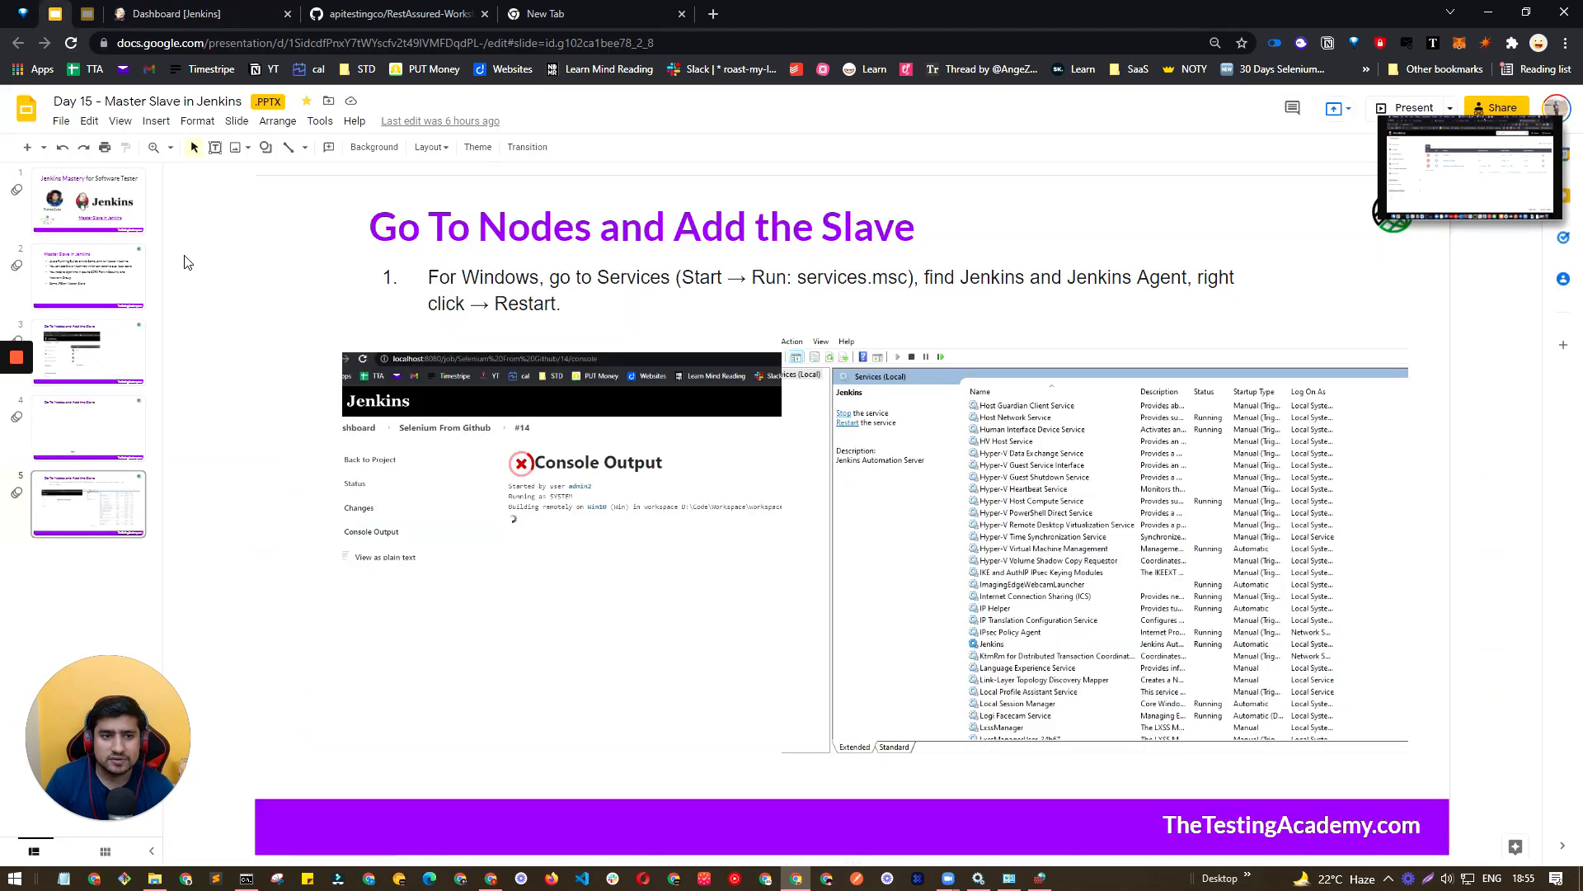
click(70, 198)
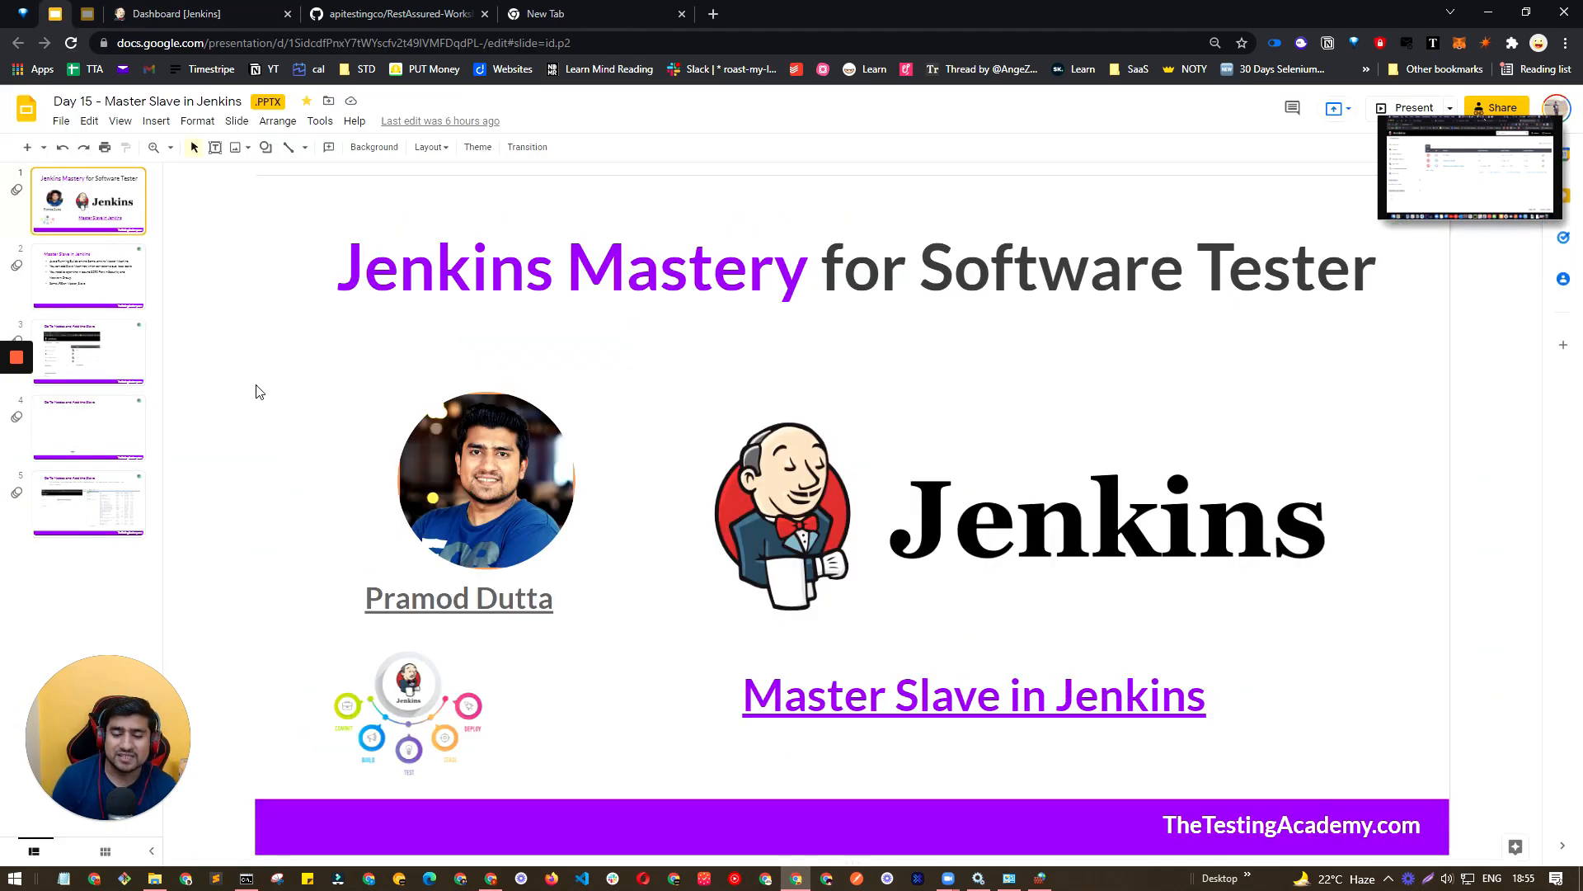